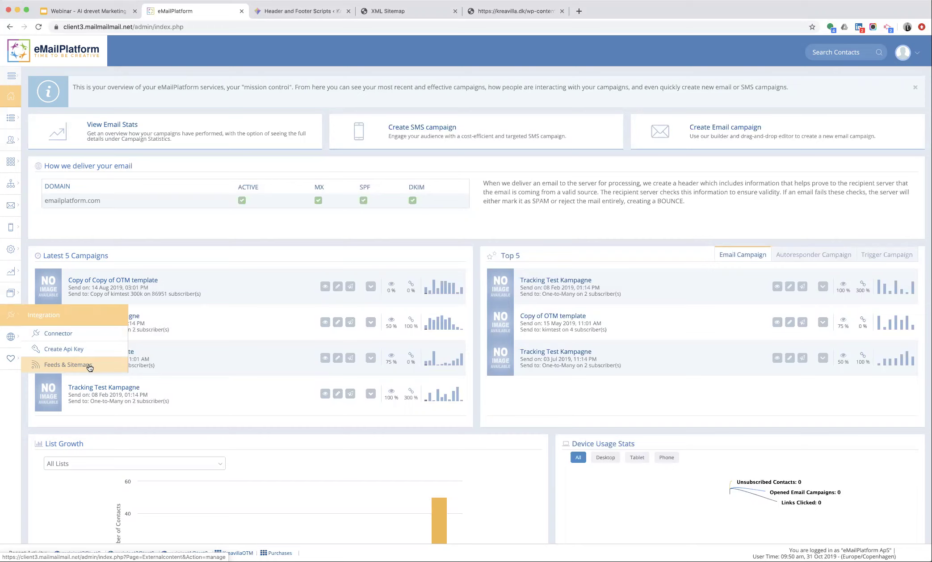
# - Open the Feeds & Sitemaps overview, then copy the Kreavilla product feed's URL (gs-kreavilla.xml) from its browser page
pyautogui.click(89, 366)
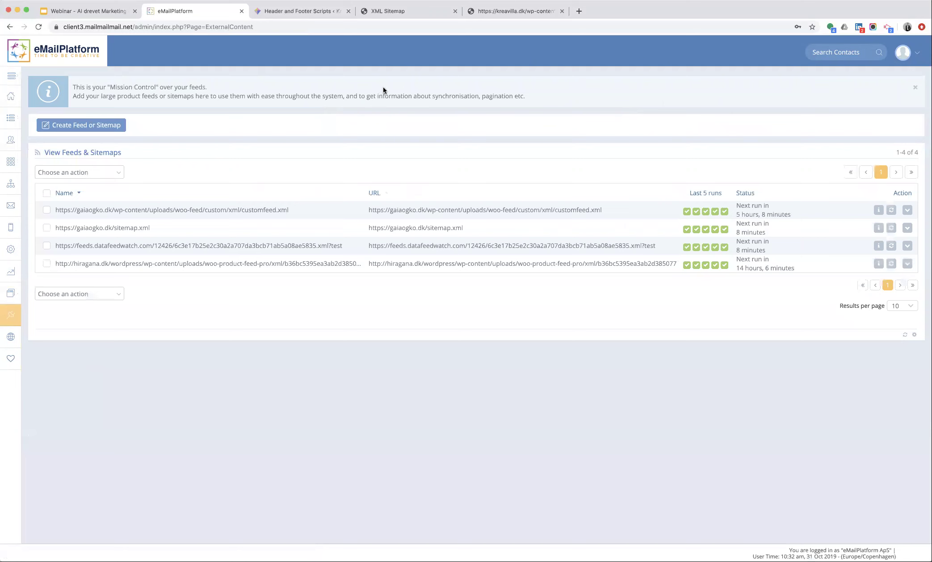
pyautogui.click(517, 10)
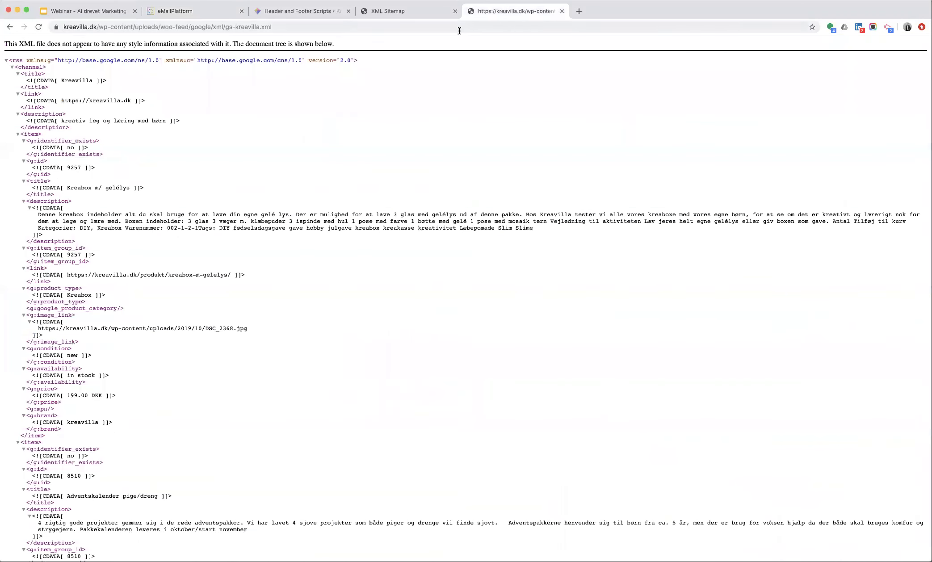
pyautogui.click(458, 26)
pyautogui.hotkey('ctrl', 'c')
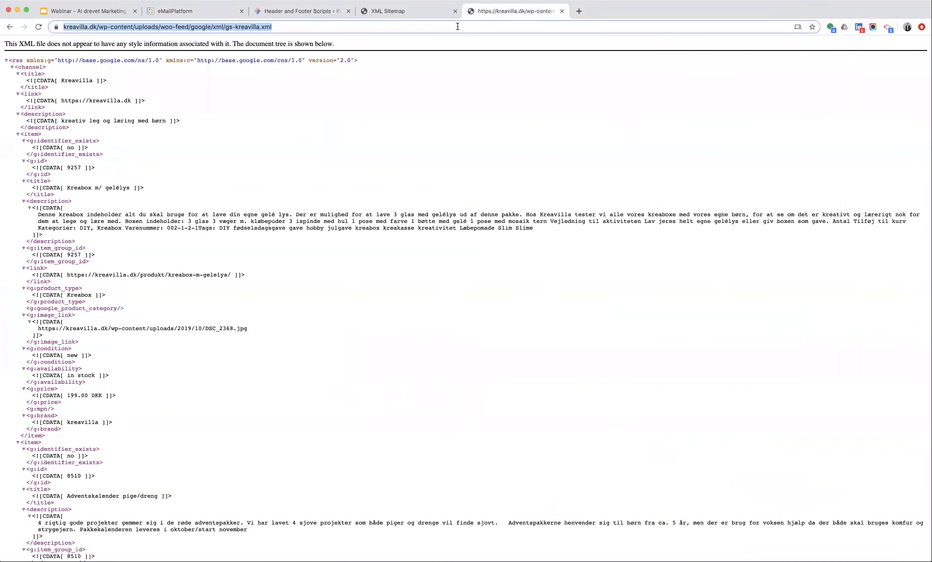
# - Start a new feed in eMailPlatform with the copied gs-kreavilla.xml URL and name it "kreavilla - google shoppingfeed"
pyautogui.click(185, 11)
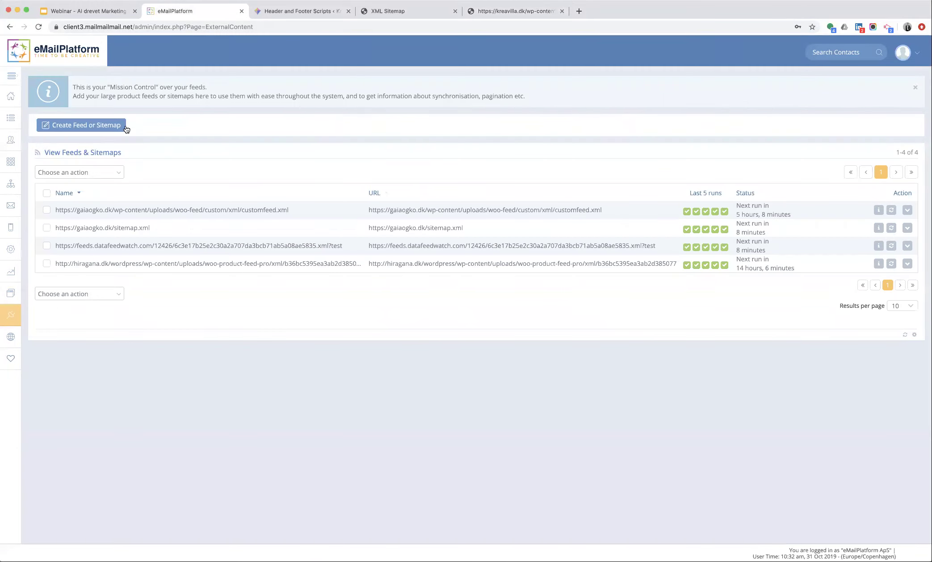
pyautogui.click(91, 125)
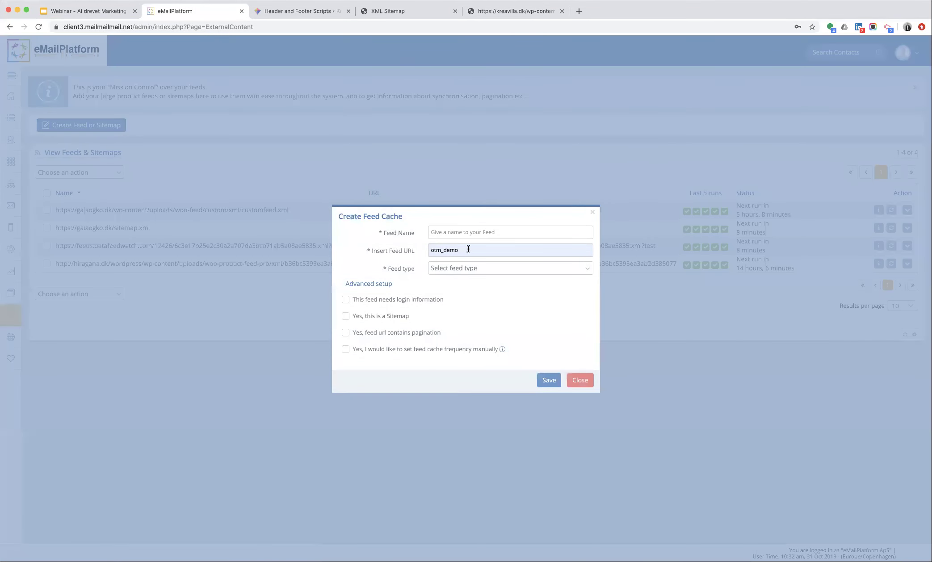
pyautogui.click(468, 249)
pyautogui.hotkey('ctrl', 'v')
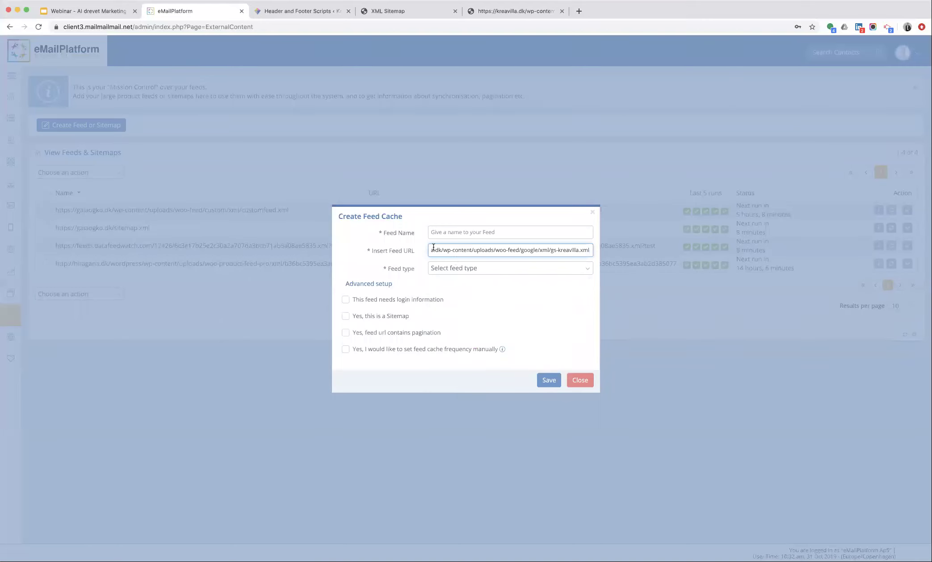
pyautogui.click(439, 233)
pyautogui.write('k')
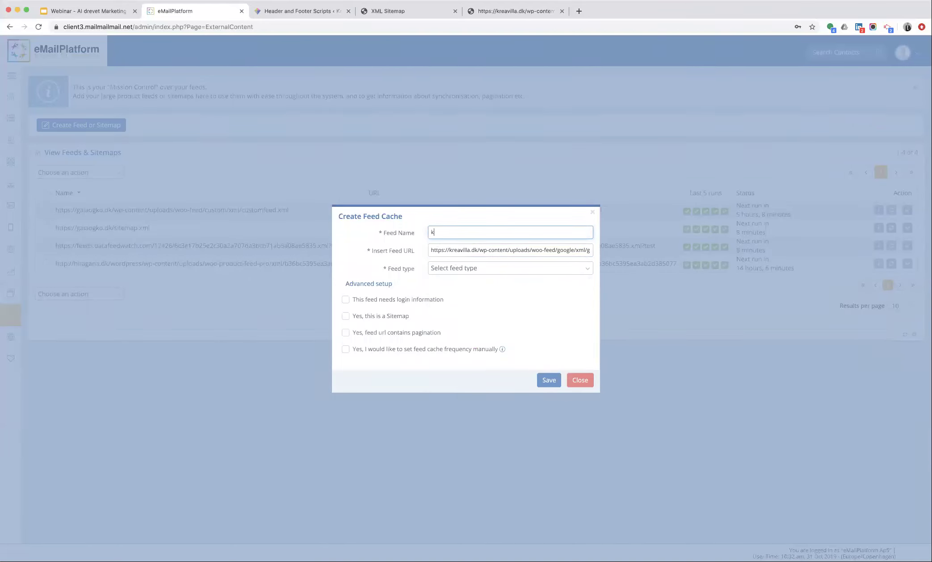
pyautogui.write('reavilla - google shoppingfeed')
# - Set the feed type to Google Shoppingfeed and save the new feed
pyautogui.click(451, 269)
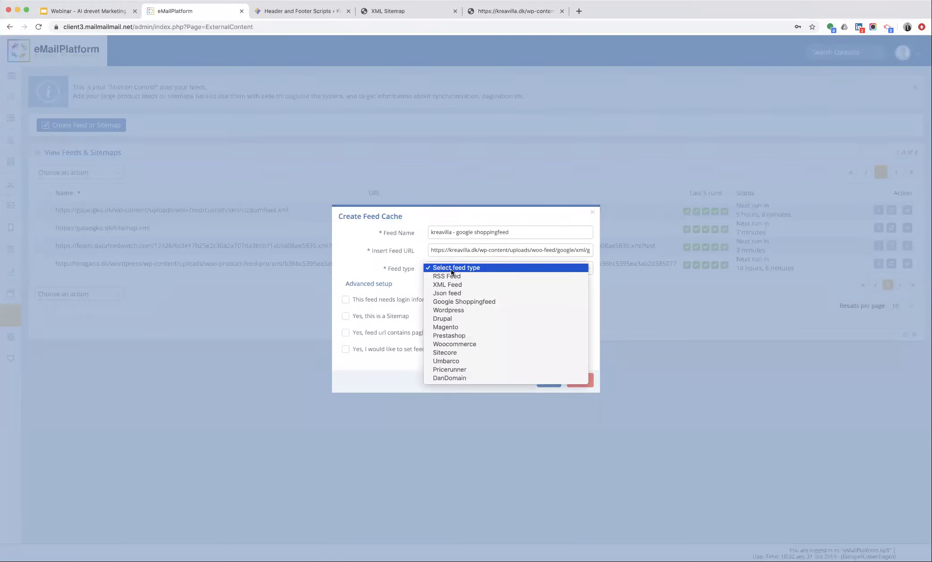
pyautogui.click(488, 302)
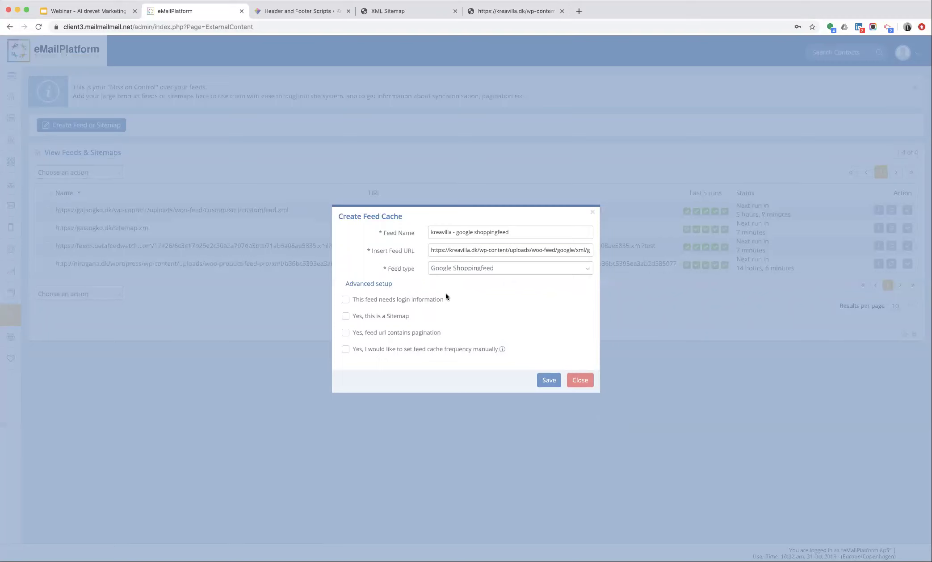
pyautogui.click(476, 270)
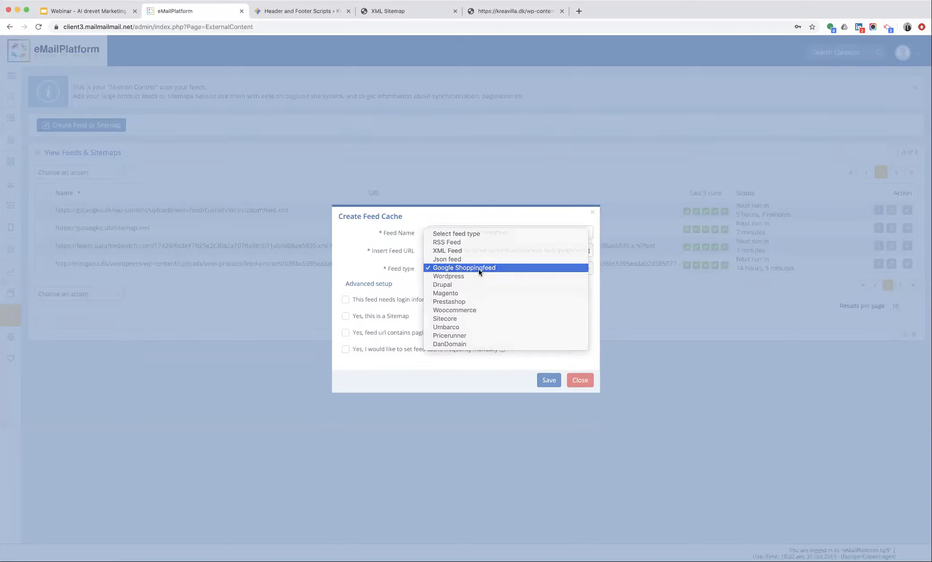
pyautogui.click(479, 268)
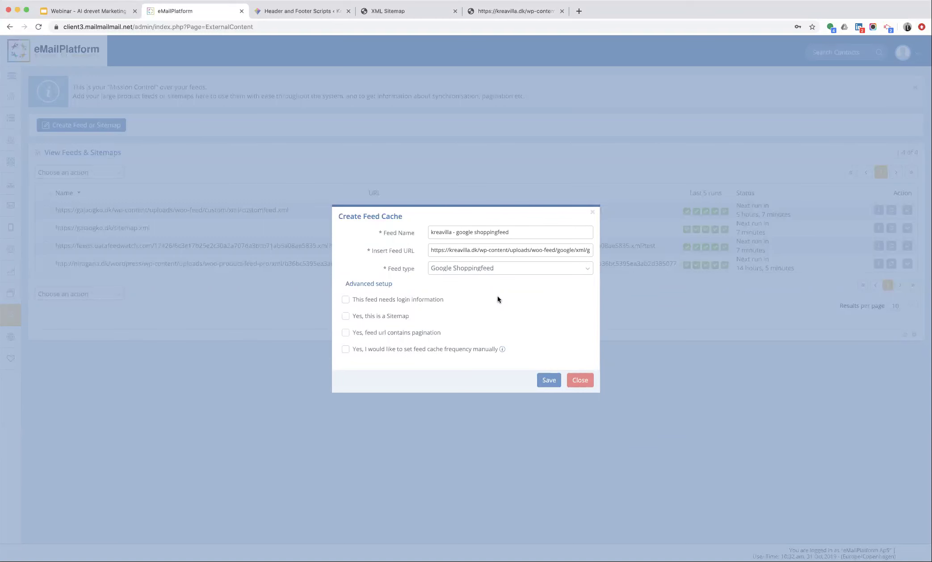
pyautogui.click(549, 380)
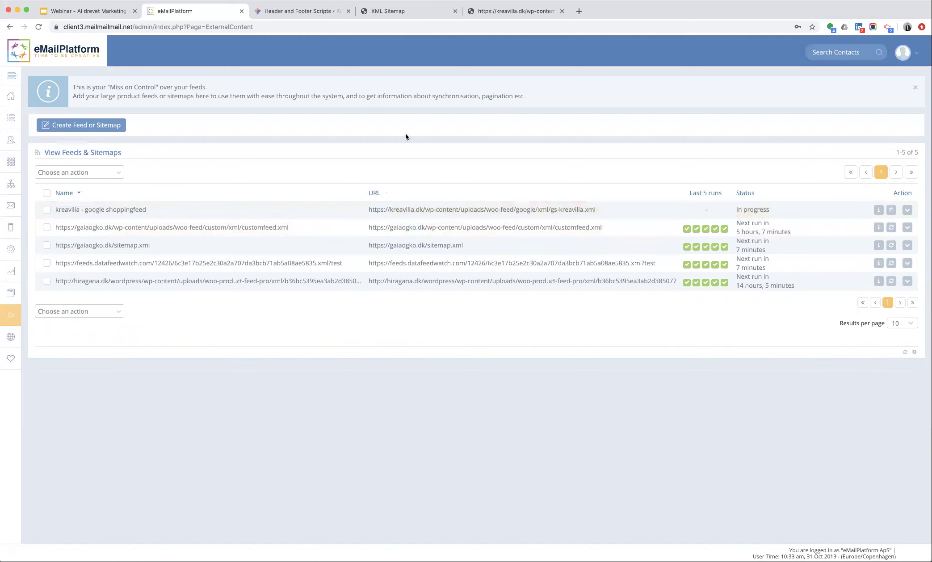
pyautogui.click(400, 11)
pyautogui.click(367, 26)
pyautogui.press('super+c')
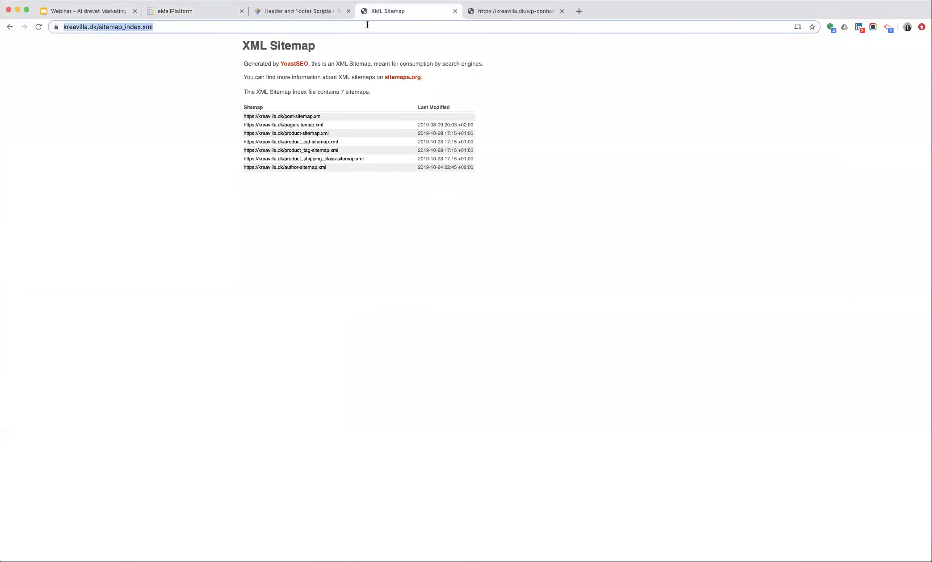
pyautogui.click(191, 10)
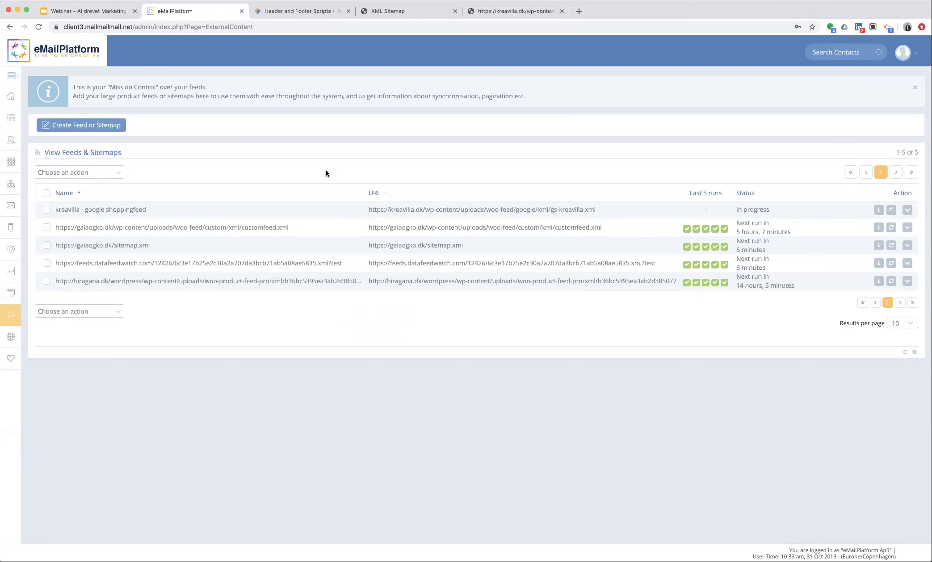
pyautogui.click(97, 126)
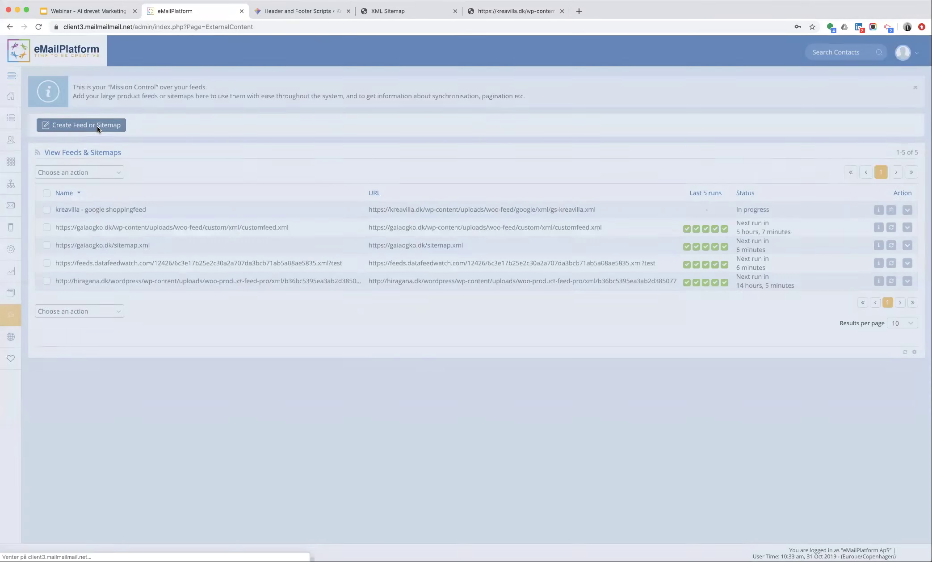
pyautogui.click(309, 252)
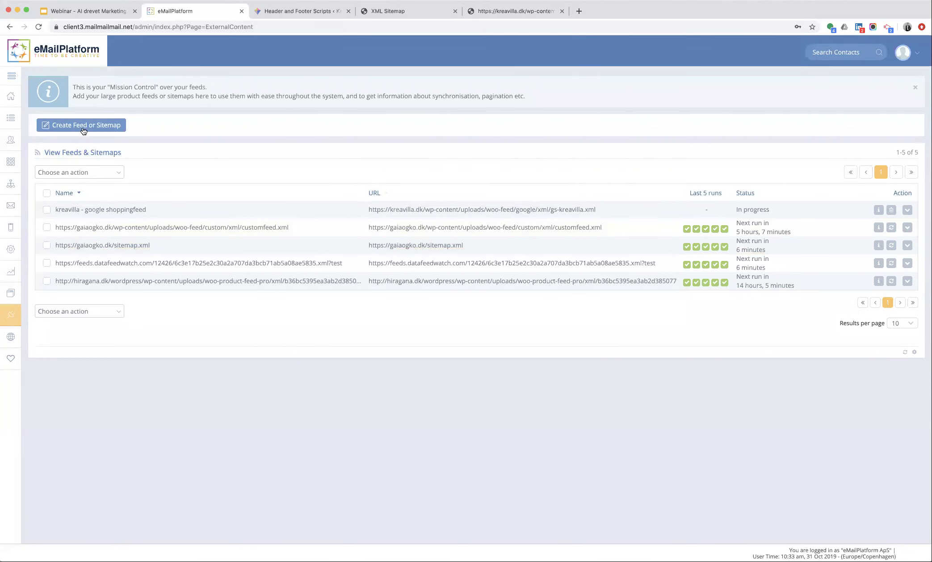
pyautogui.click(83, 130)
pyautogui.click(436, 249)
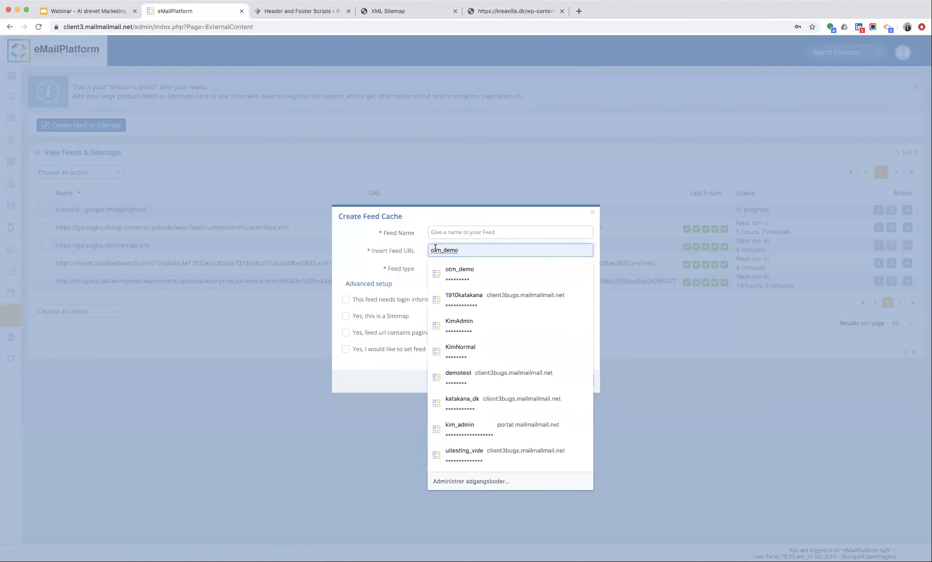
pyautogui.press('super+v')
# - Name the entry "kreavilla - sitemap", mark it as a sitemap and save it
pyautogui.click(435, 233)
pyautogui.write('kreavi')
pyautogui.press('BackSpace')
pyautogui.press('BackSpace')
pyautogui.write('avilla - sitm')
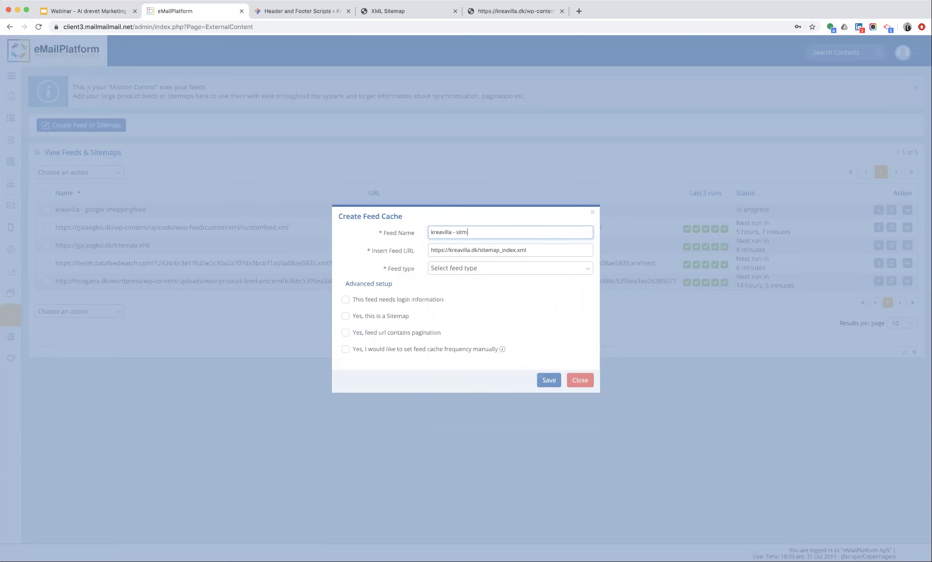
pyautogui.press('BackSpace')
pyautogui.write('emap')
pyautogui.click(345, 316)
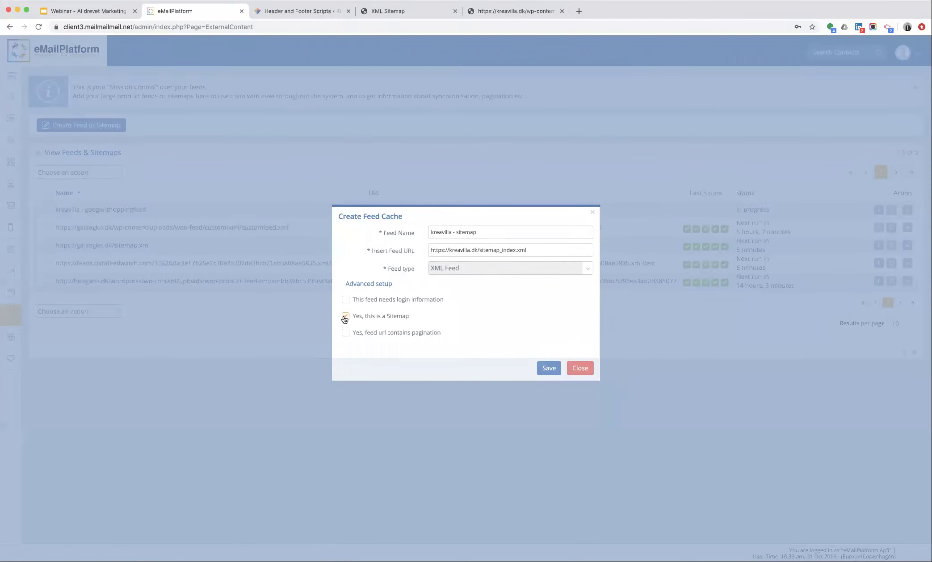
pyautogui.click(548, 370)
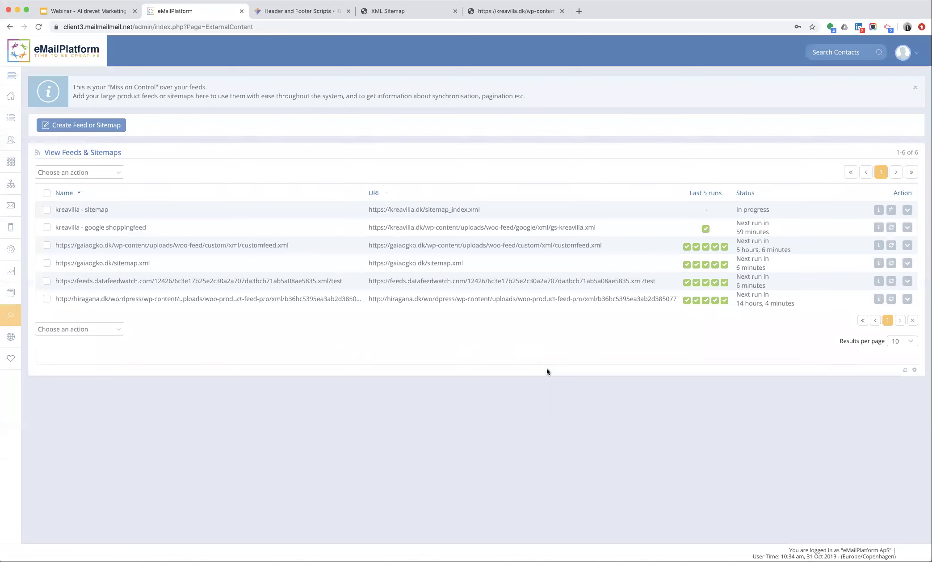
# - Examine the item tags and tag types read from the kreavilla - google shoppingfeed, then close the information
pyautogui.moveTo(707, 233)
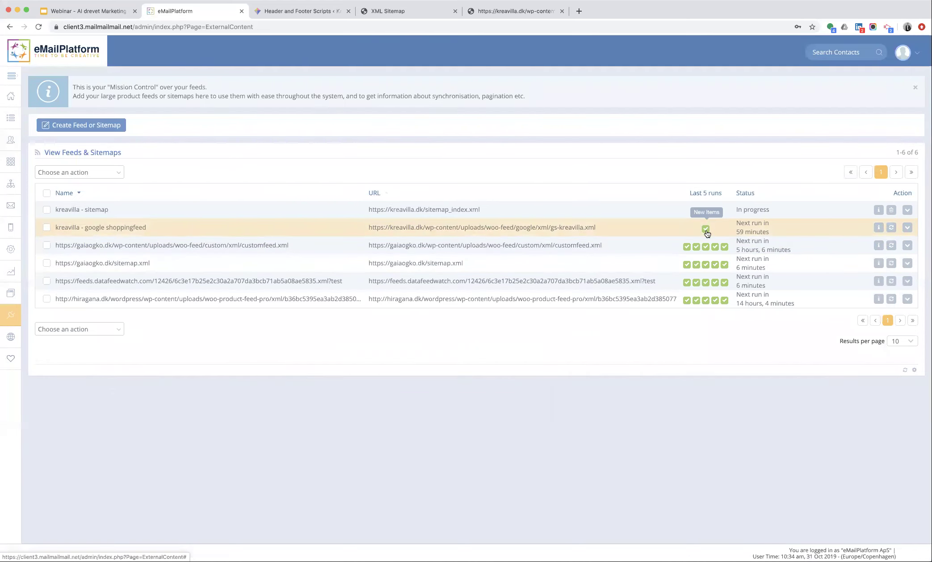
pyautogui.click(877, 229)
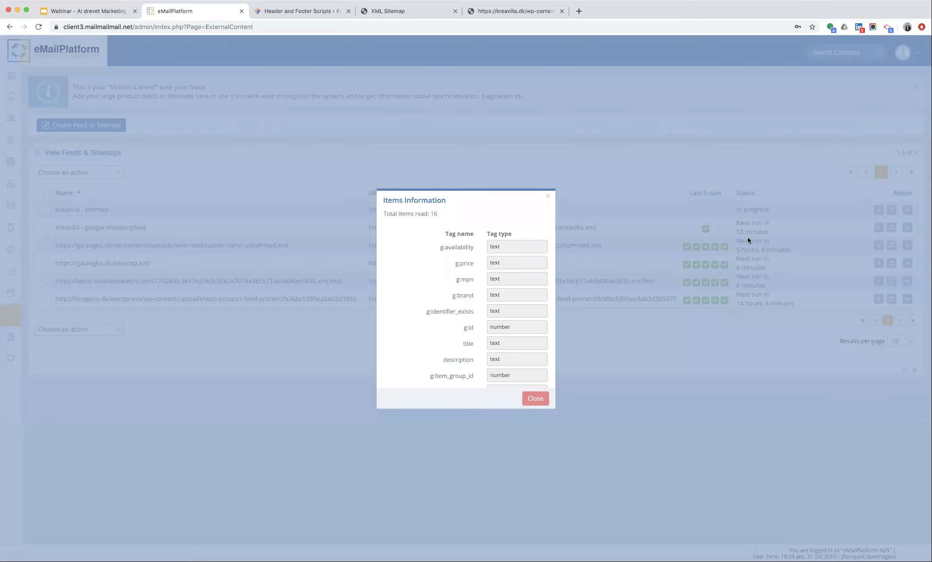
pyautogui.scroll(-3, 434, 304)
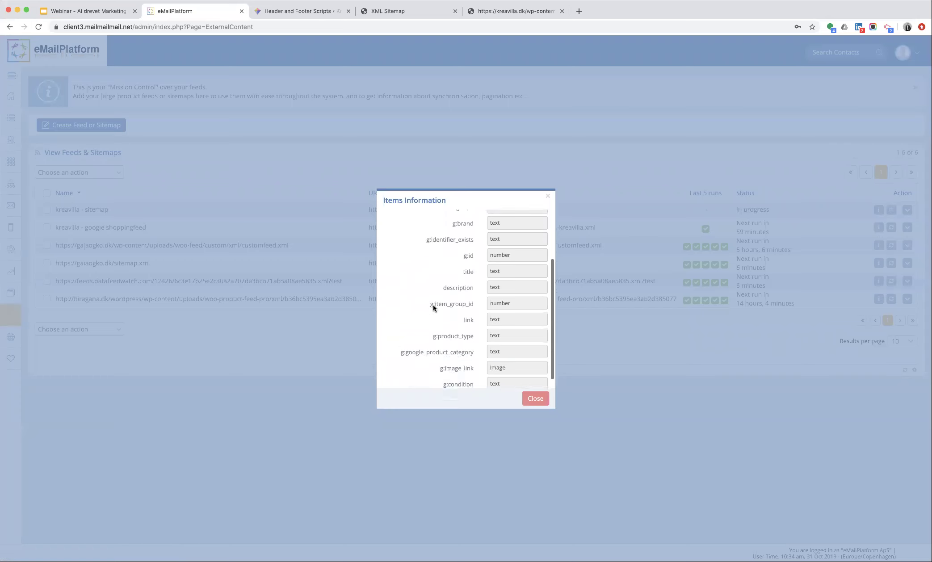
pyautogui.scroll(5, 433, 305)
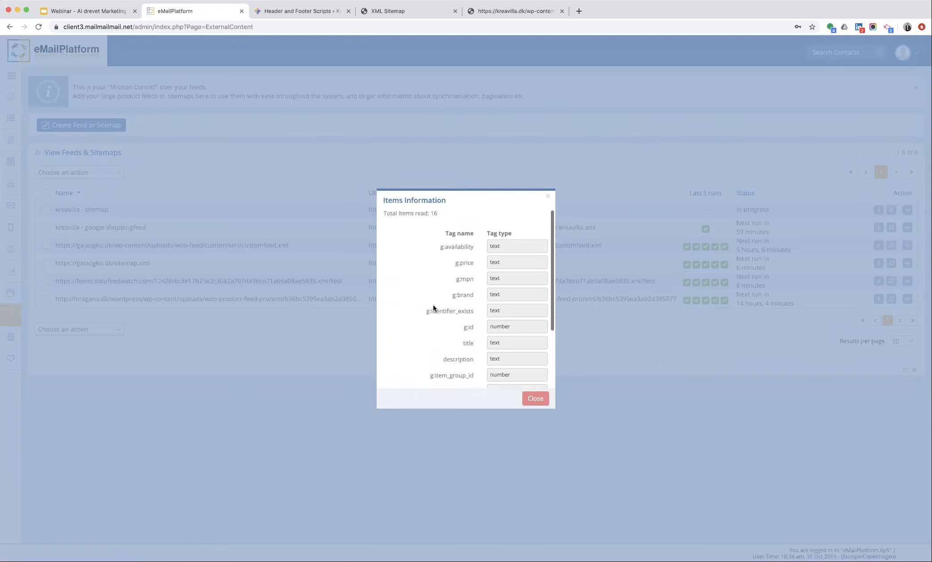
pyautogui.scroll(-3, 434, 306)
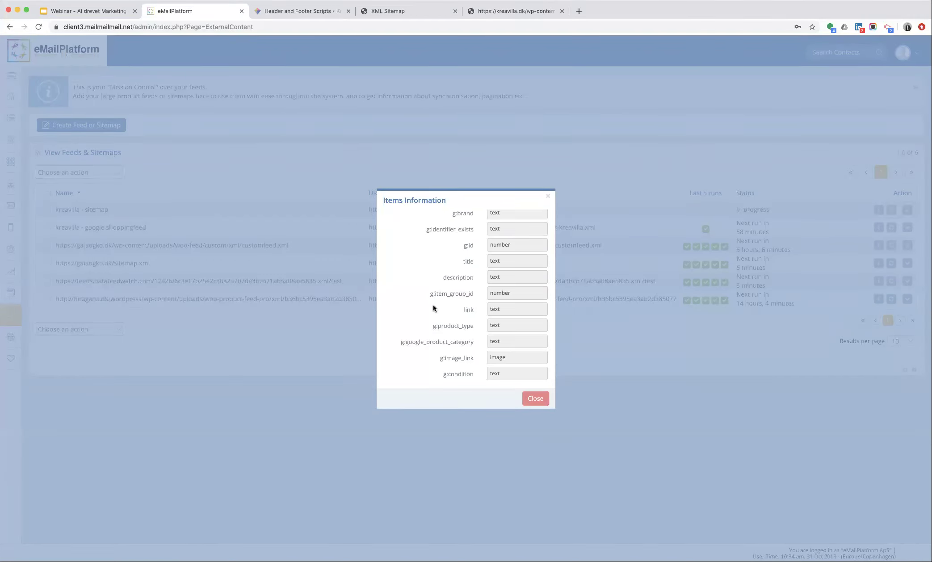
pyautogui.scroll(5, 433, 307)
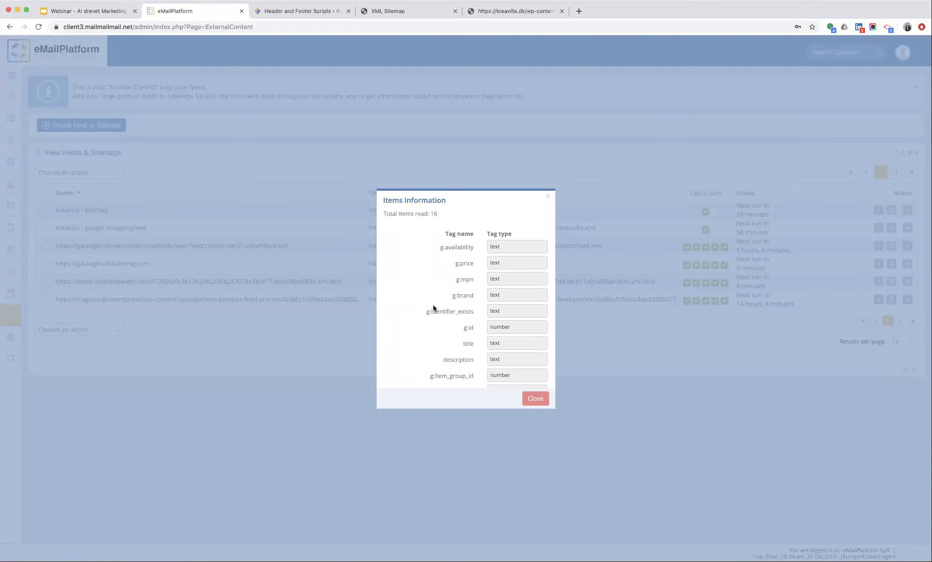
pyautogui.click(535, 398)
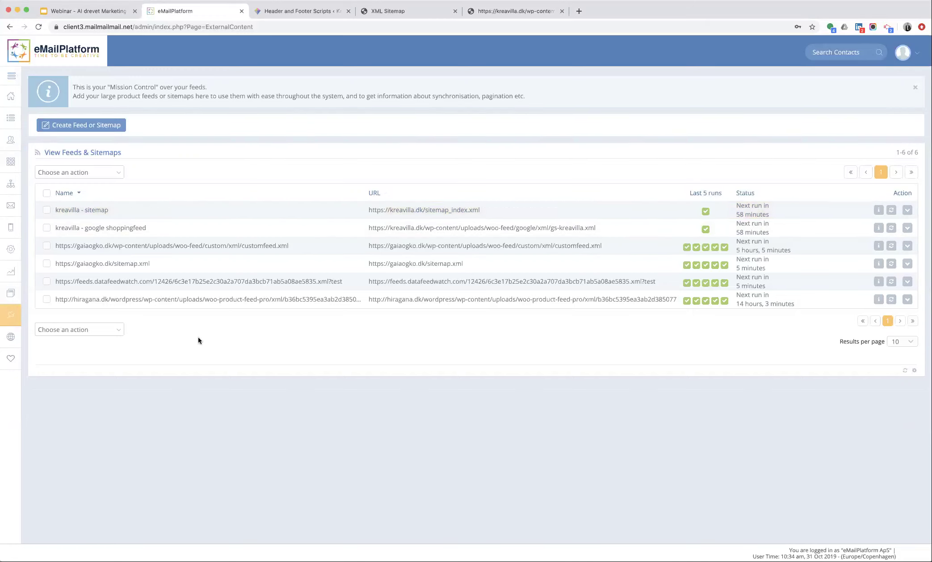
# - Start a new web tracking, keep the default lead scoring values and proceed to its setup
pyautogui.moveTo(11, 337)
pyautogui.click(51, 355)
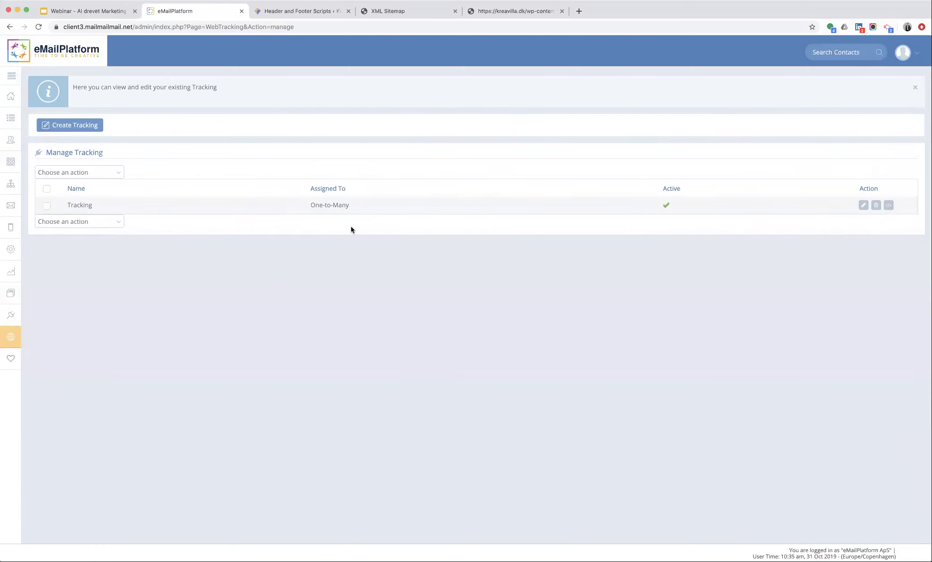
pyautogui.click(67, 129)
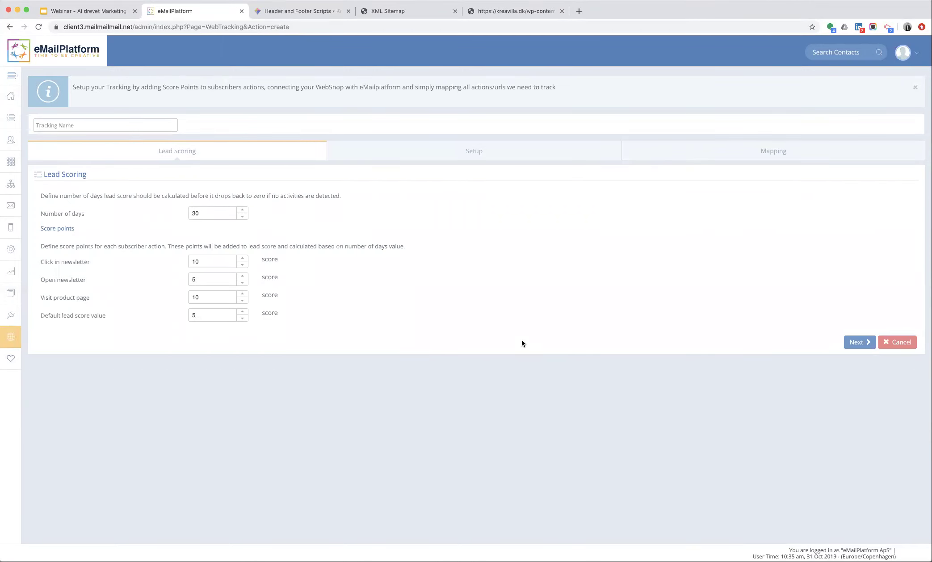
pyautogui.click(855, 344)
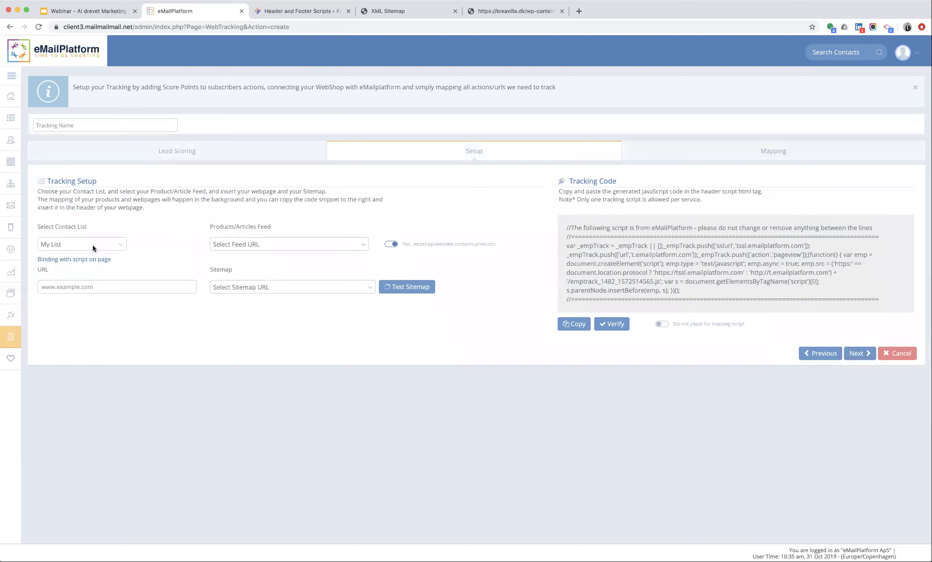
# - Assign the tracking to the "kreavilla - test" contact list and use "kreavilla - google shoppingfeed" as the products feed
pyautogui.click(92, 245)
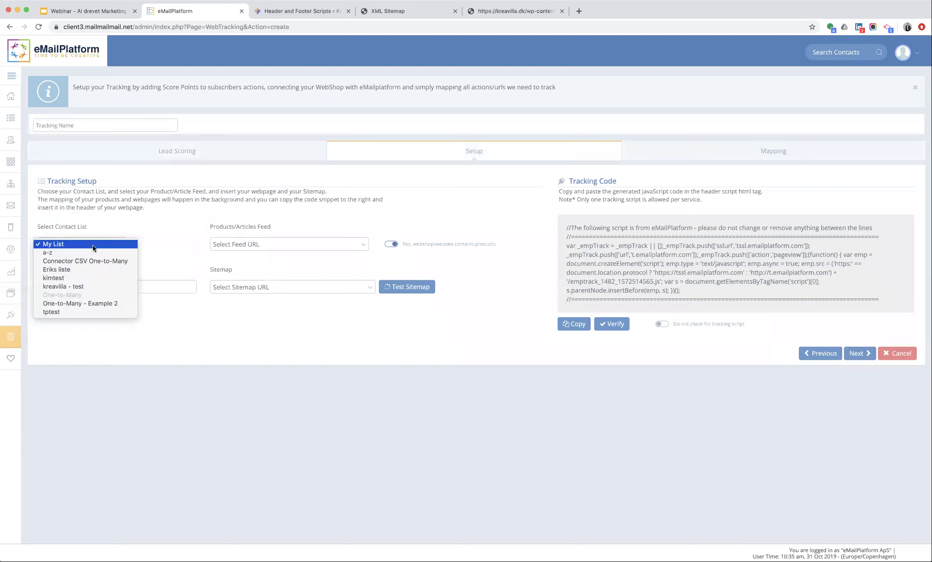
pyautogui.click(93, 286)
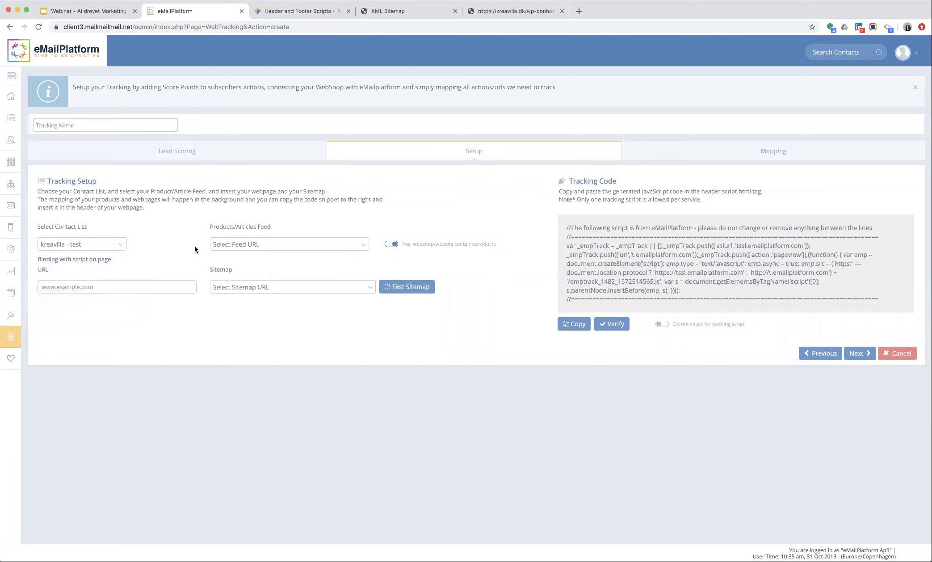
pyautogui.click(247, 246)
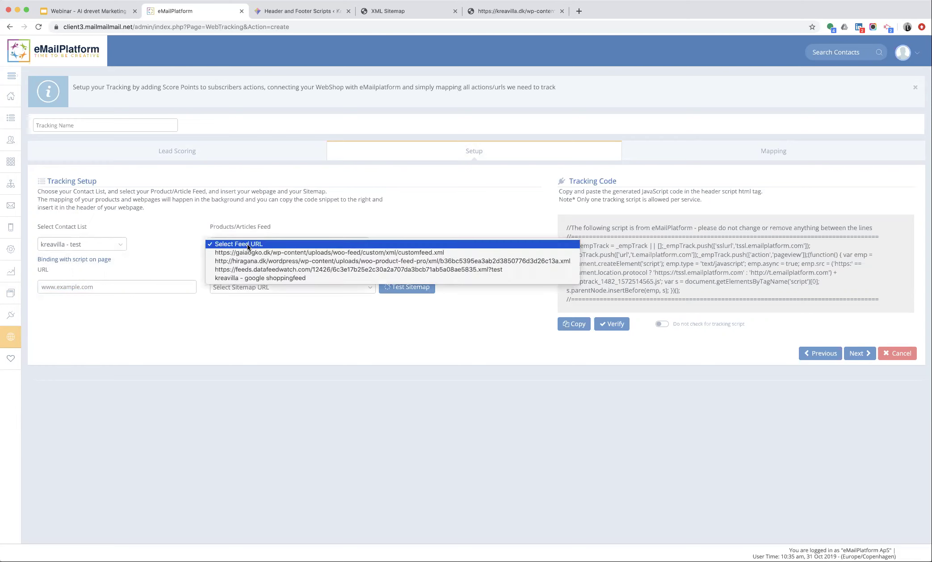
pyautogui.click(260, 278)
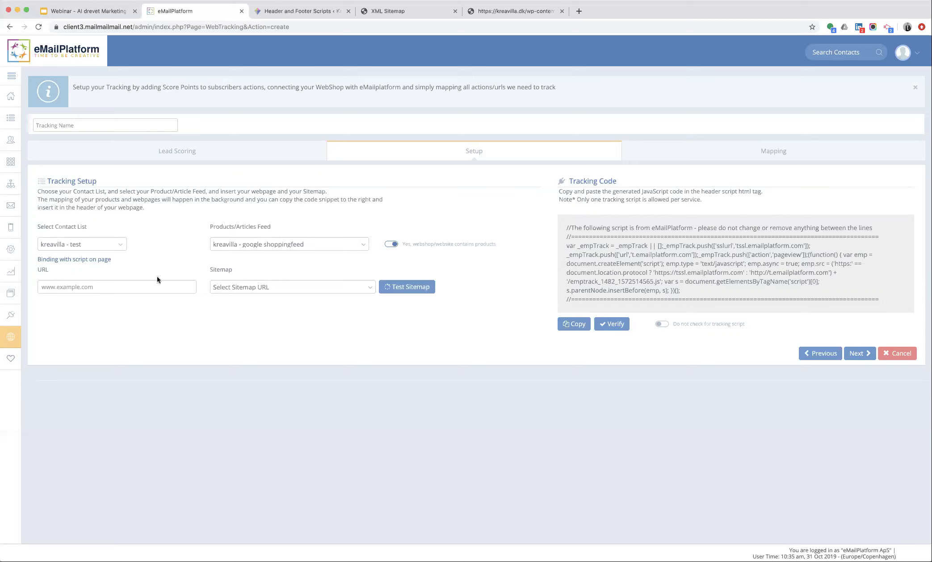
pyautogui.click(83, 288)
pyautogui.write('htt')
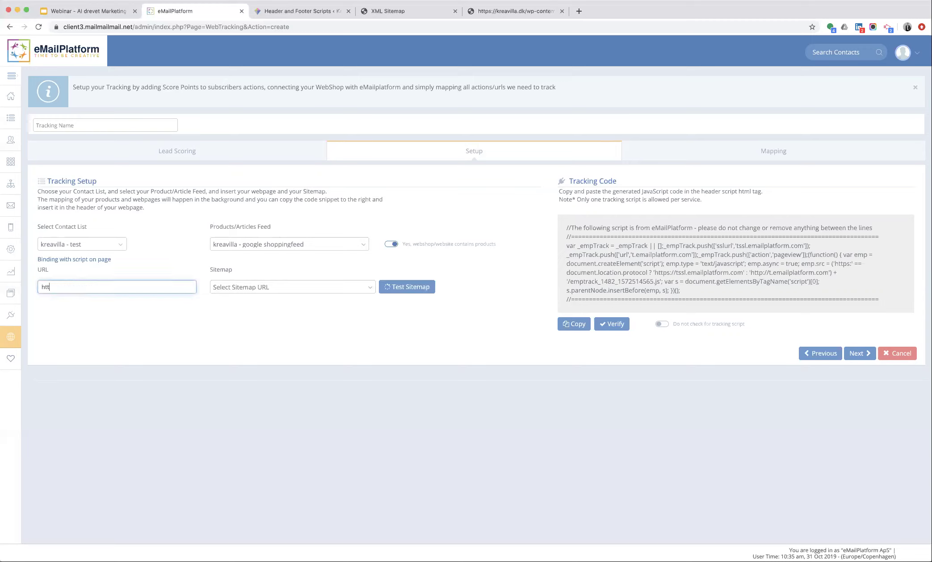
pyautogui.write('ps://kreavilla.dk')
pyautogui.click(234, 287)
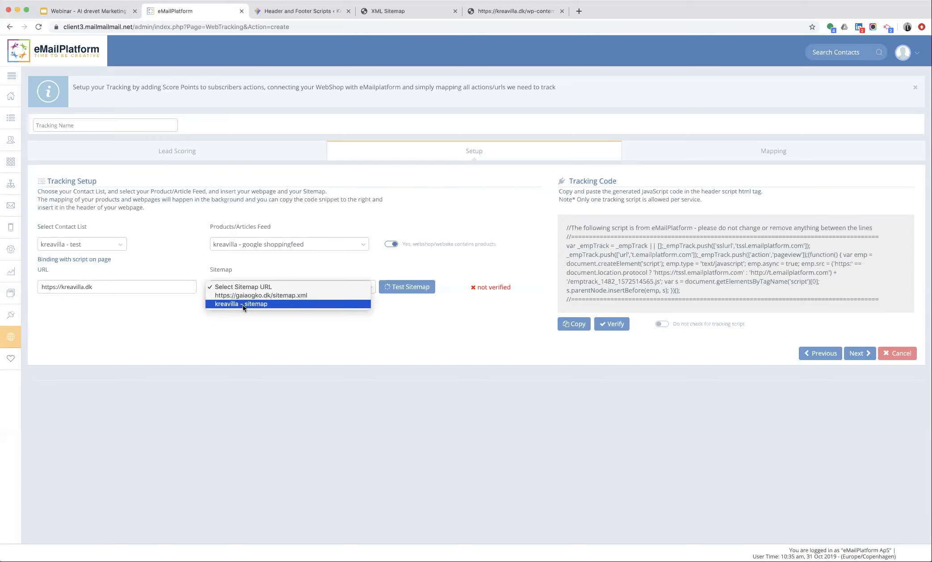
pyautogui.click(243, 304)
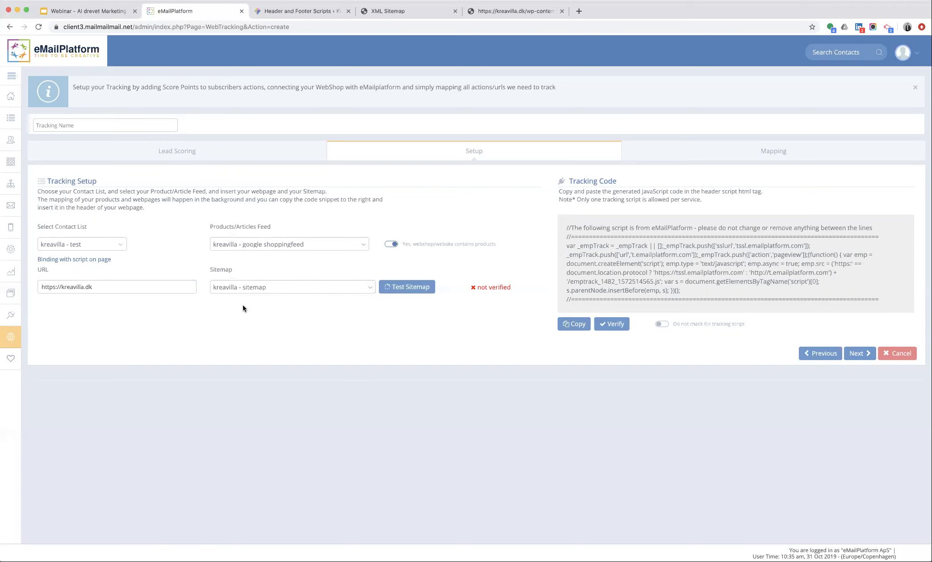
# - Test the sitemap, examine the loaded pages and their lead scores, and close the sitemap content
pyautogui.click(403, 288)
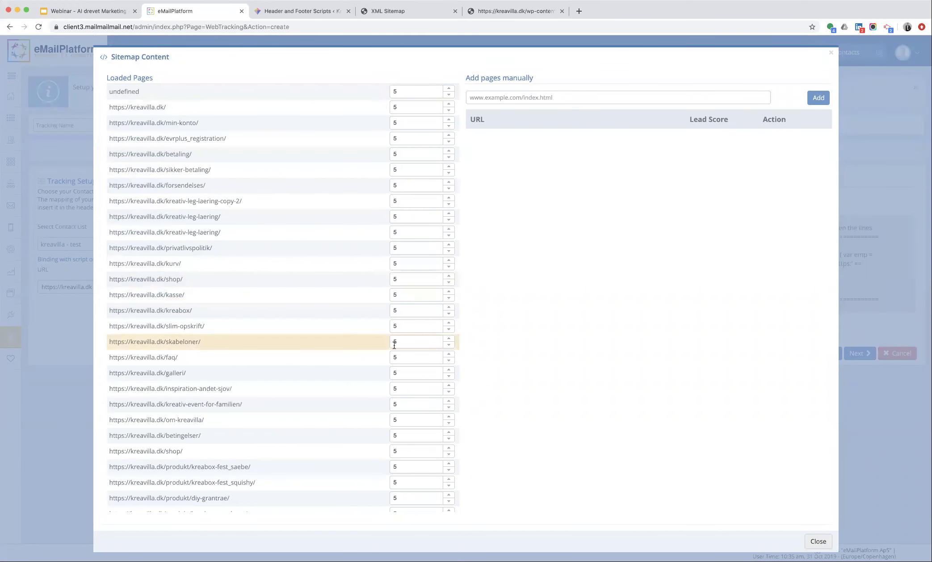
pyautogui.scroll(-10, 375, 367)
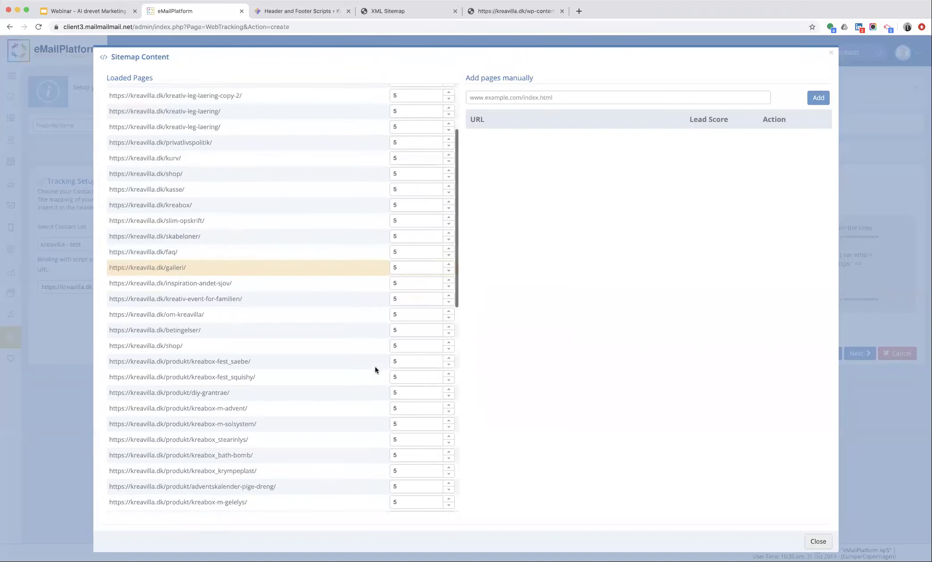
pyautogui.scroll(10, 375, 367)
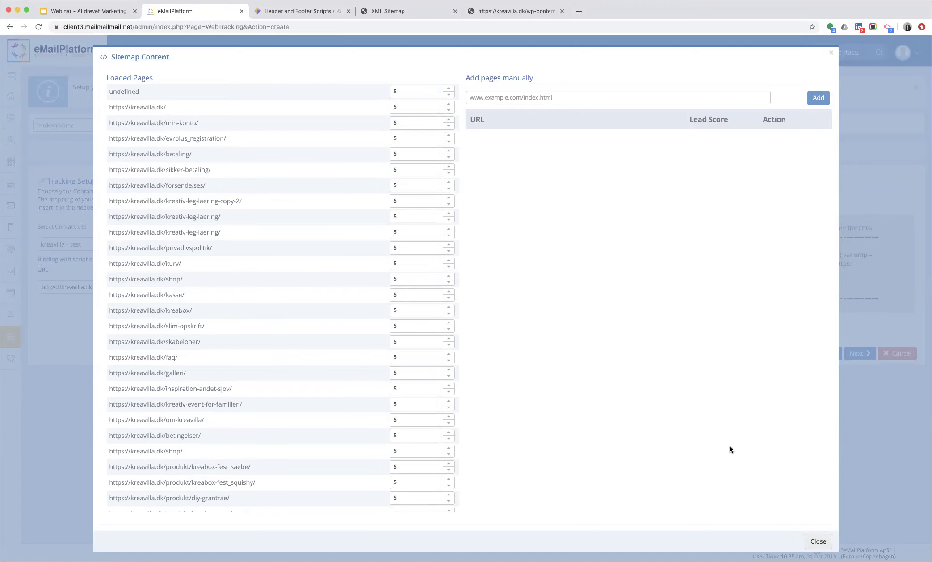
pyautogui.click(814, 542)
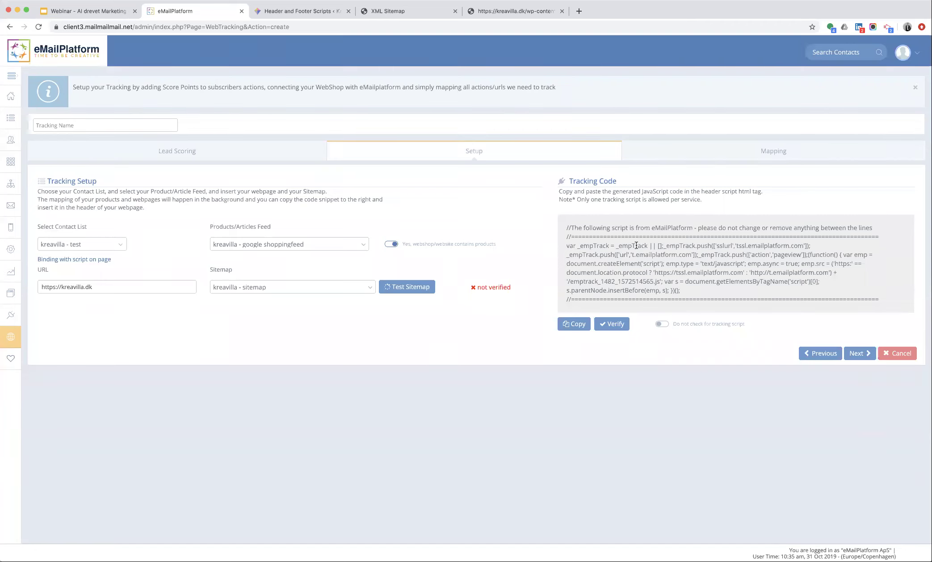
# - Copy the tracking code into the script tags of the footer scripts in Kreavilla's WordPress admin and save the settings
pyautogui.click(572, 328)
pyautogui.click(572, 325)
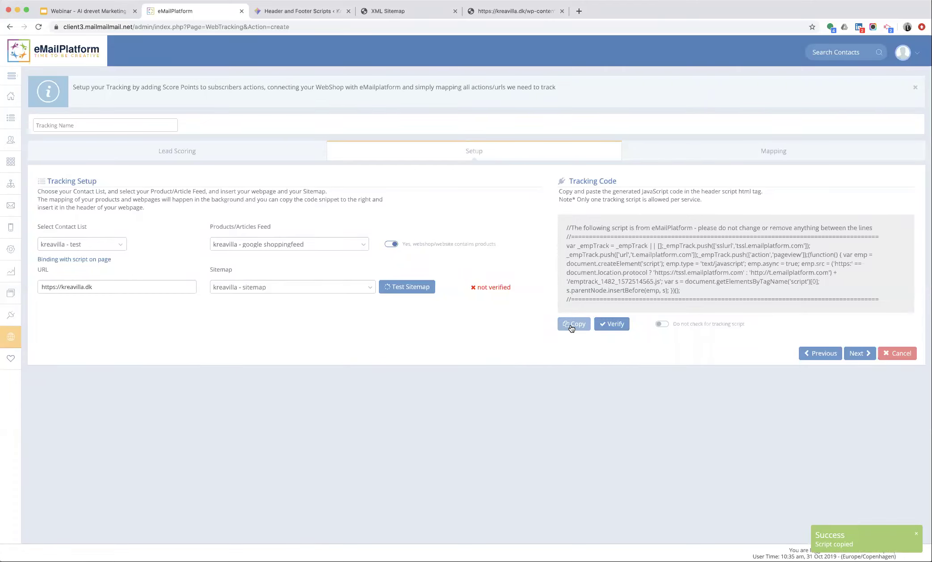
pyautogui.click(293, 12)
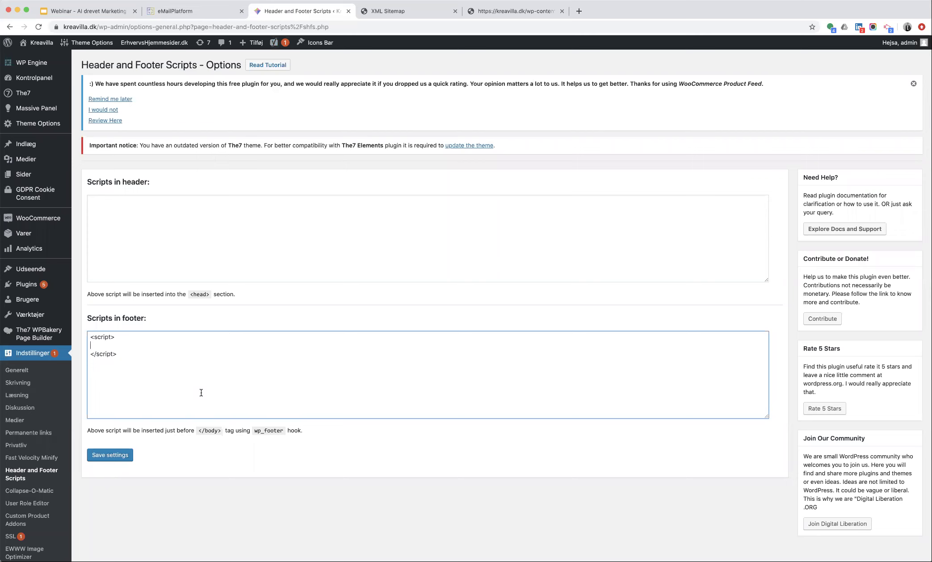
pyautogui.press('super+v')
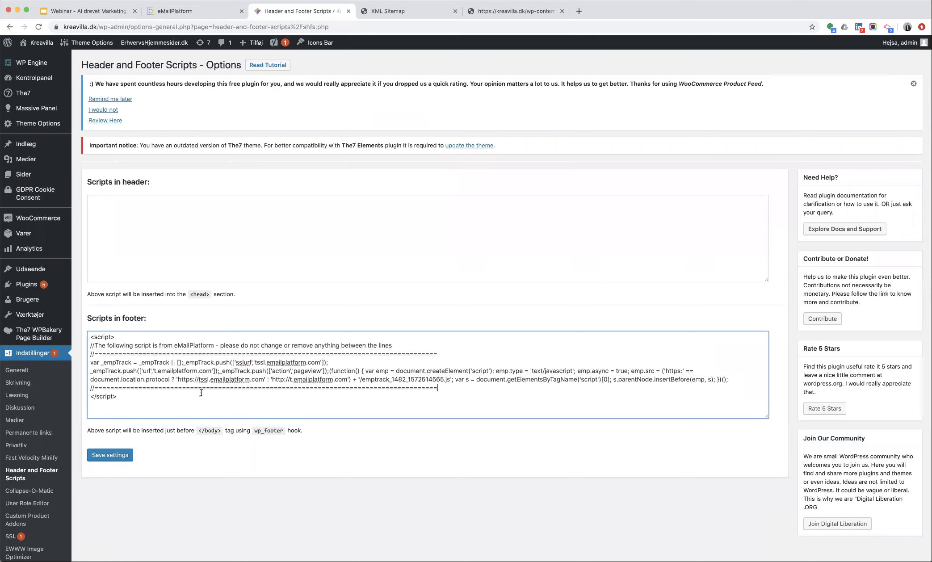
pyautogui.click(112, 461)
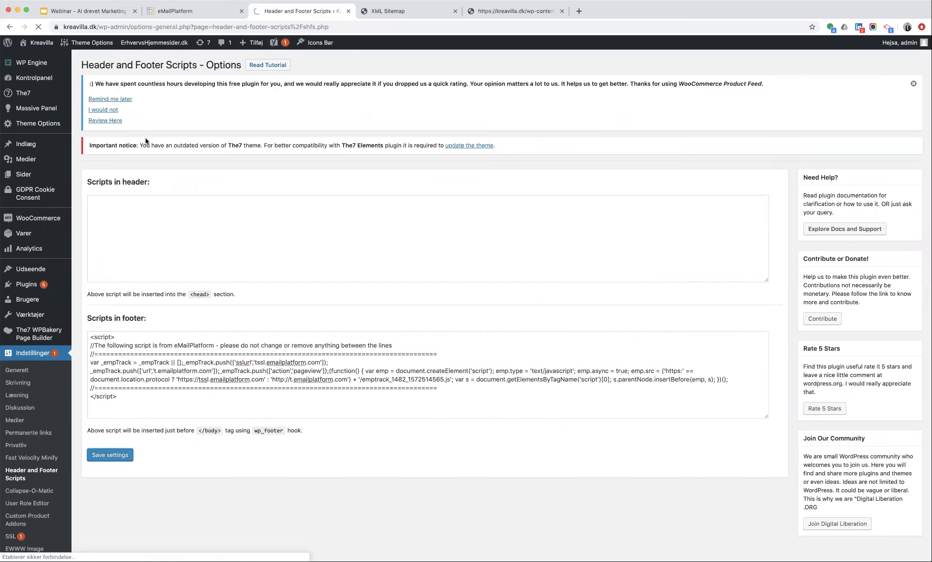
# - Switch back to eMailPlatform and try to proceed from the tracking setup to the mapping
pyautogui.click(180, 12)
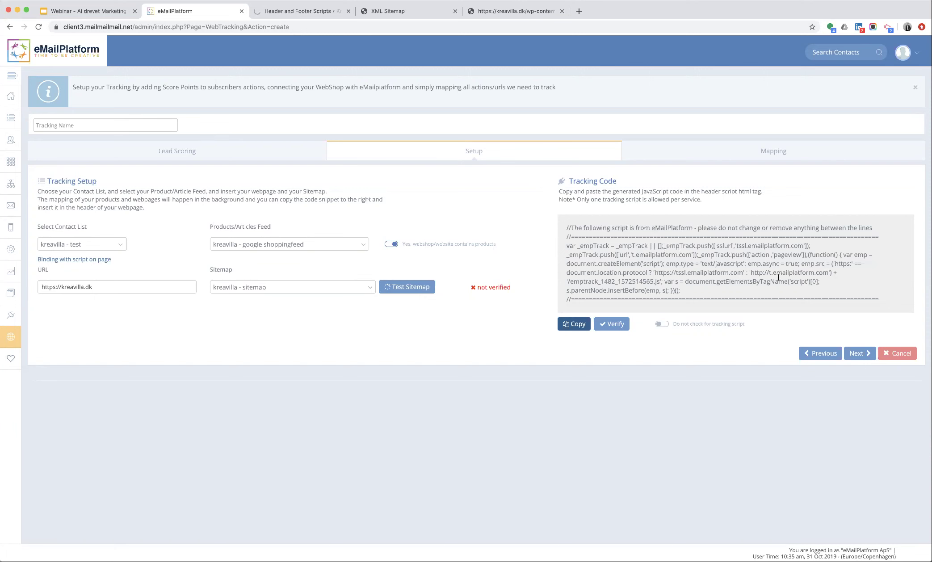
pyautogui.click(859, 353)
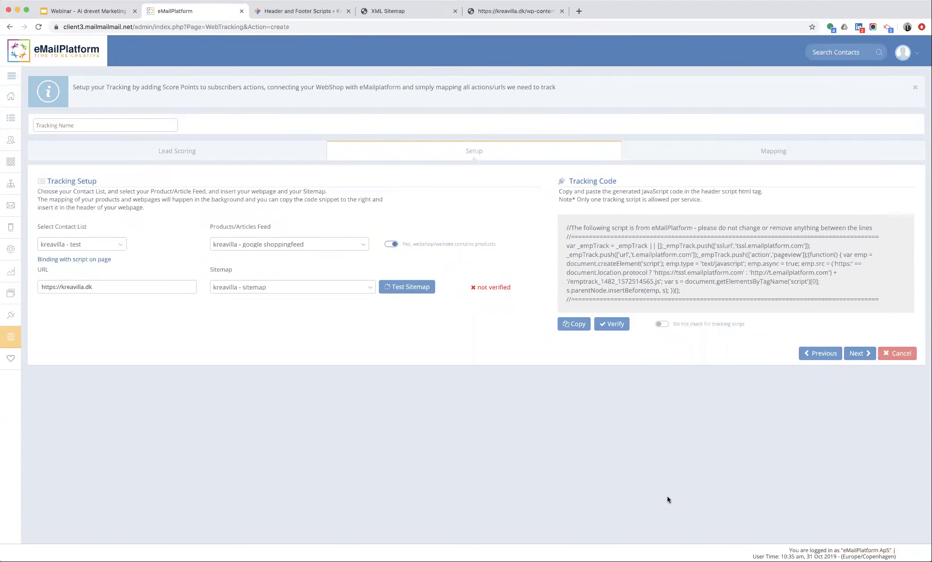
pyautogui.click(864, 354)
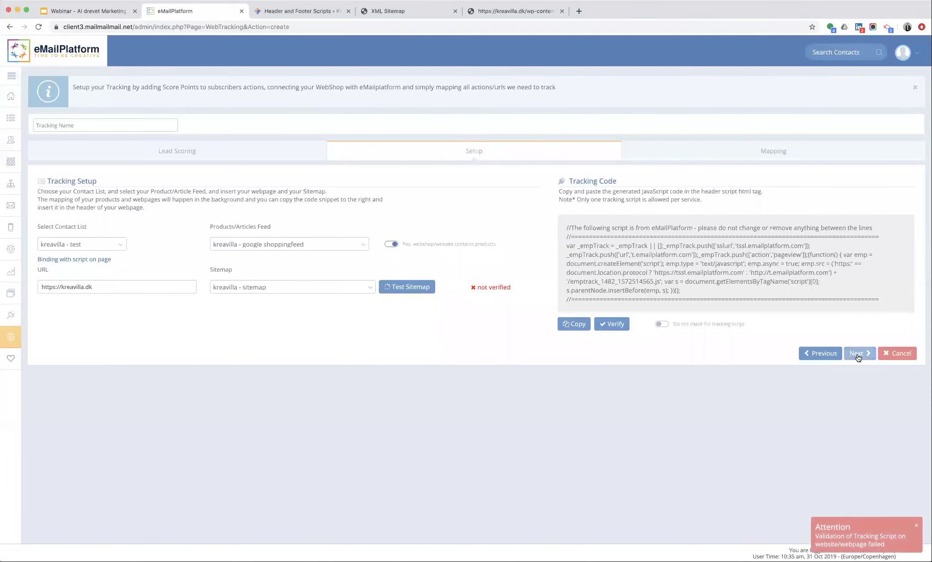
# - Switch to Kreavilla's WordPress admin and purge all caches in the WP Engine general settings
pyautogui.click(293, 11)
pyautogui.moveTo(24, 64)
pyautogui.click(100, 64)
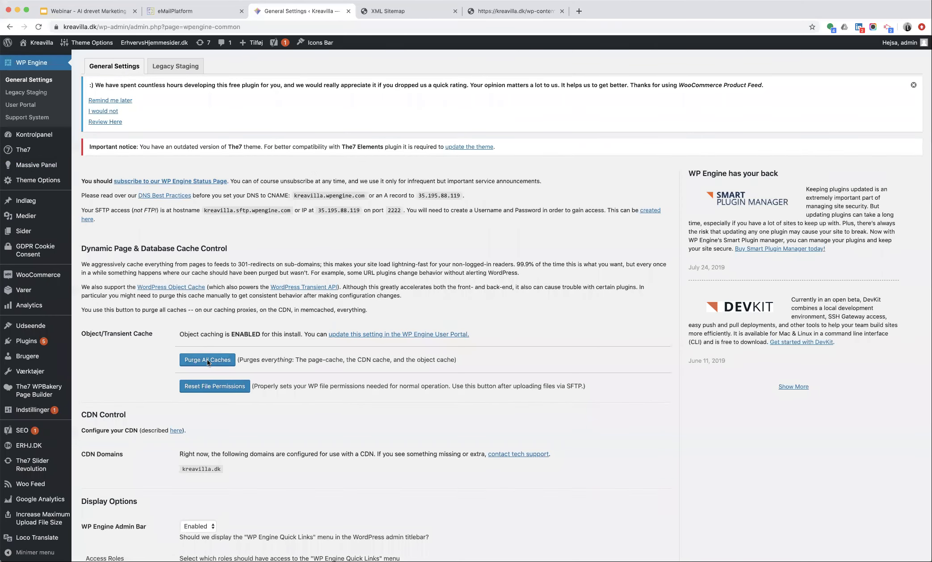
pyautogui.click(207, 359)
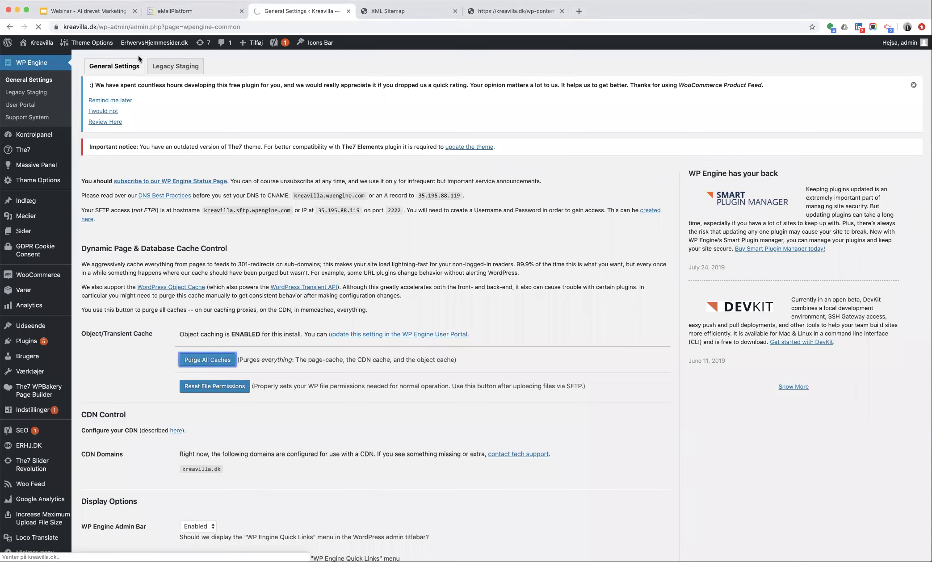
# - Return to eMailPlatform, proceed to the tracking's mapping and load the default WordPress events
pyautogui.click(183, 10)
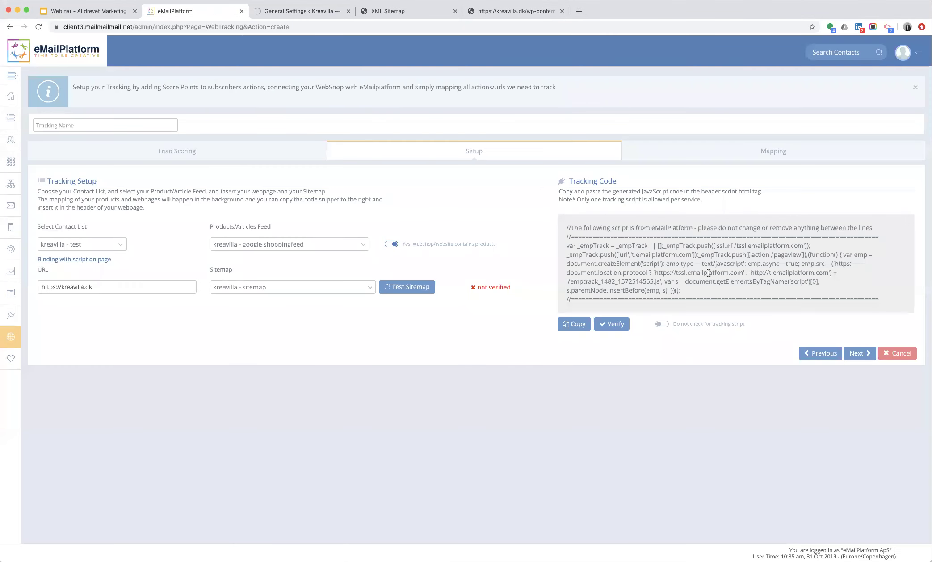
pyautogui.click(864, 356)
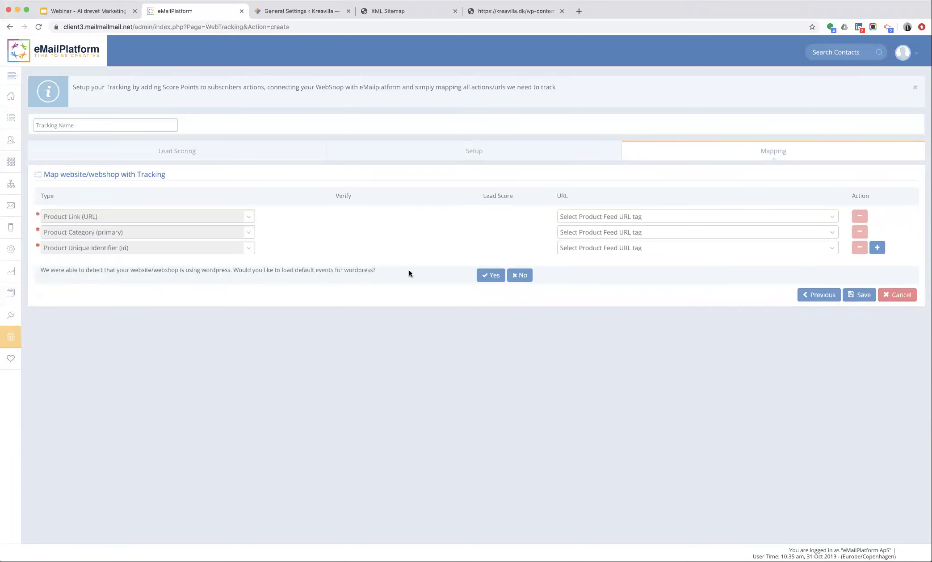
pyautogui.click(485, 275)
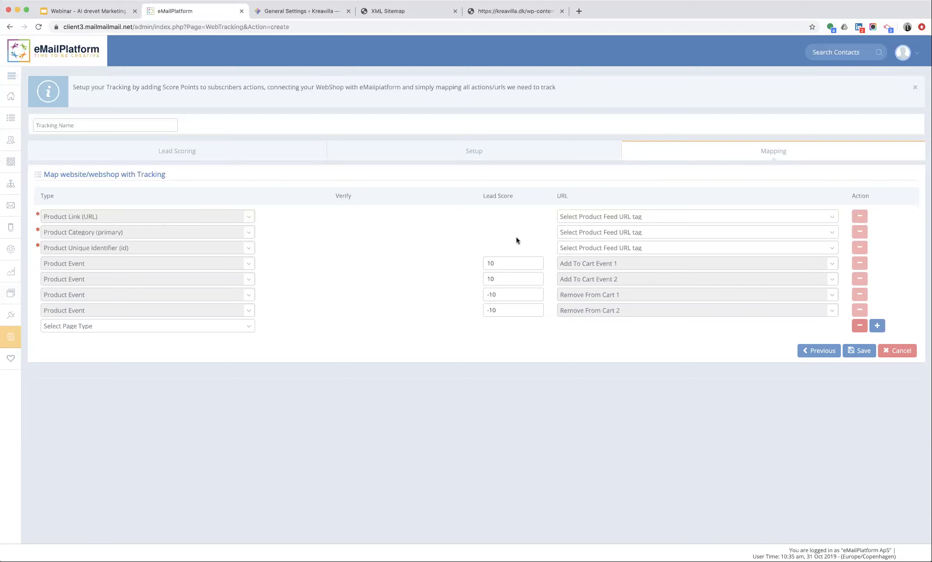
# - Map Product Link to the link tag, primary Product Category to g:google_product_category and Product Unique Identifier to g:id
pyautogui.click(581, 217)
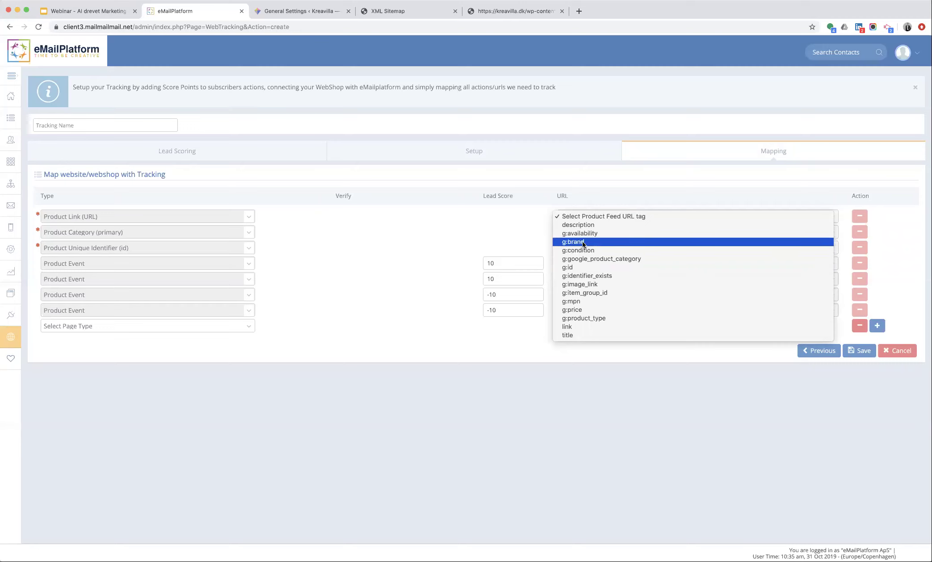
pyautogui.click(577, 327)
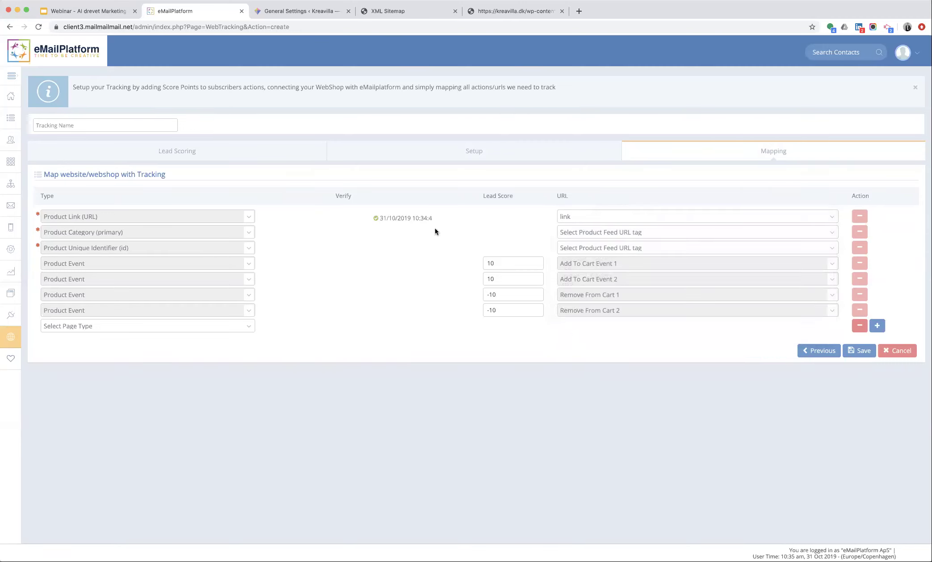
pyautogui.click(569, 232)
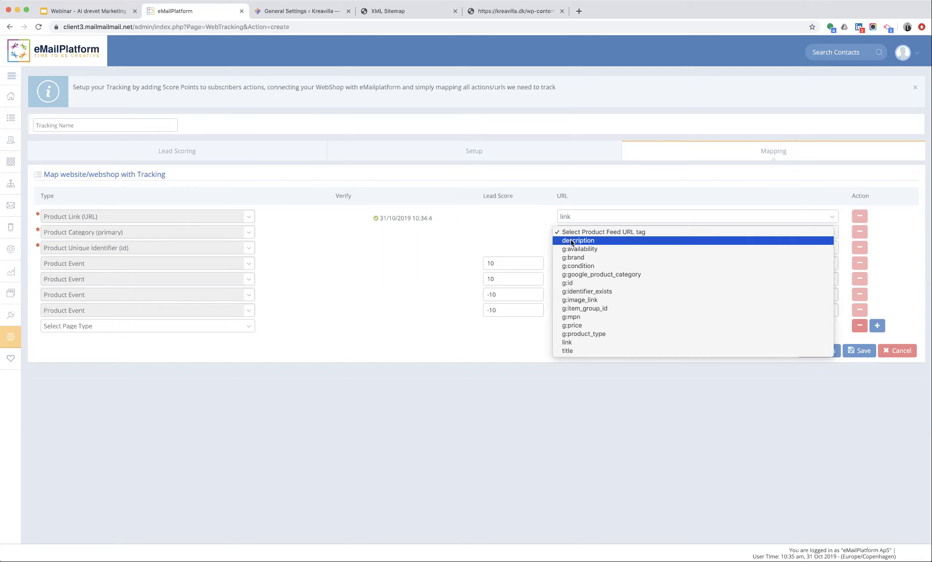
pyautogui.click(582, 274)
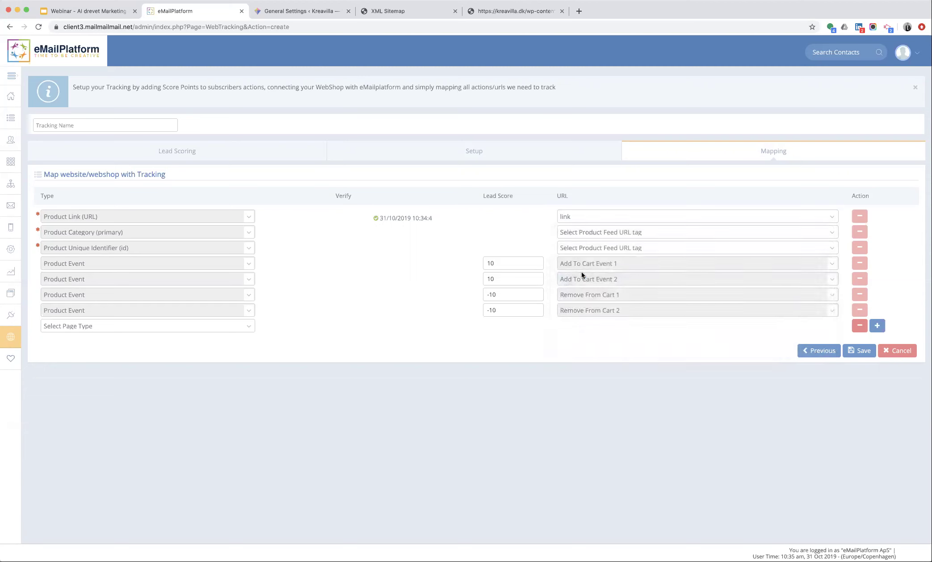
pyautogui.click(582, 248)
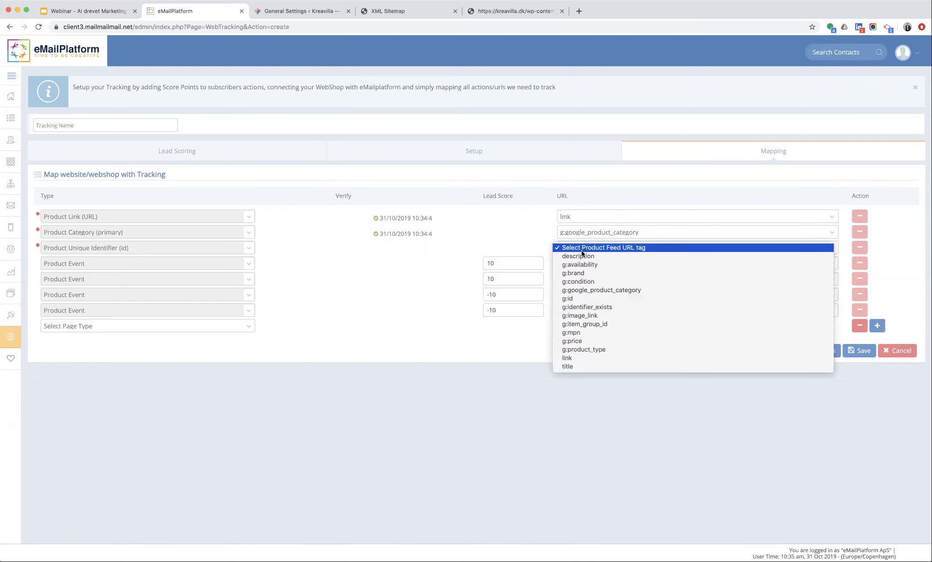
pyautogui.click(578, 298)
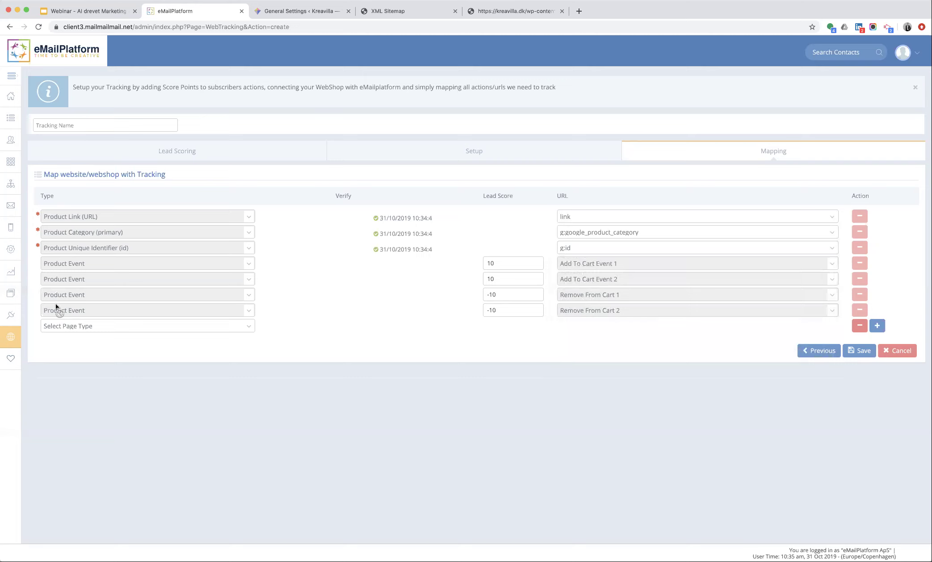
# - Map Product Title to the title tag and add a Product Description mapping that uses the description tag
pyautogui.click(70, 326)
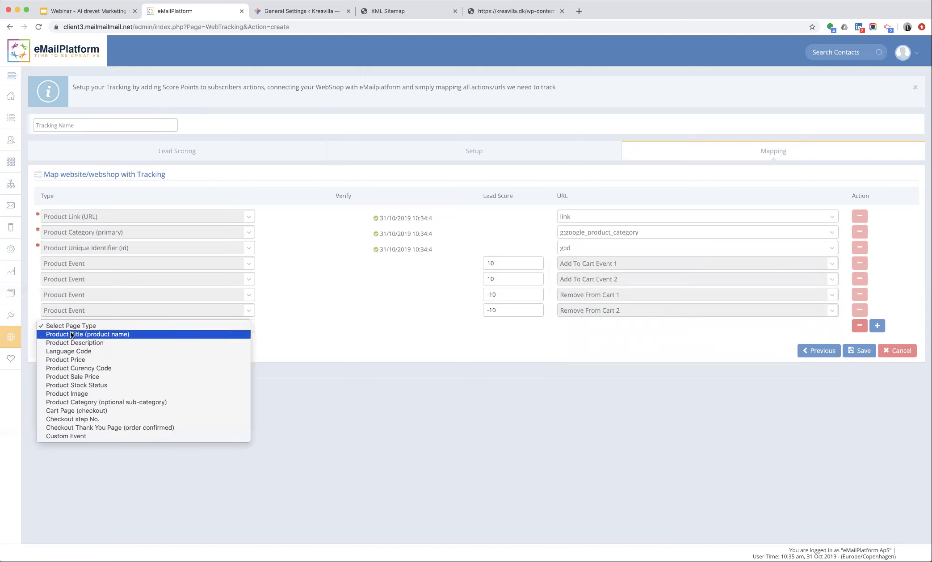
pyautogui.click(70, 334)
pyautogui.click(572, 329)
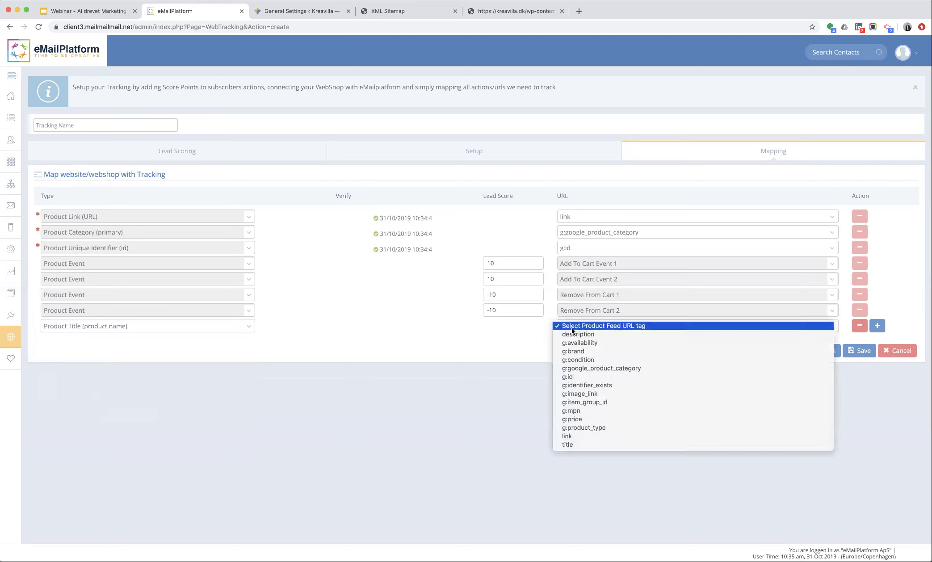
pyautogui.click(574, 445)
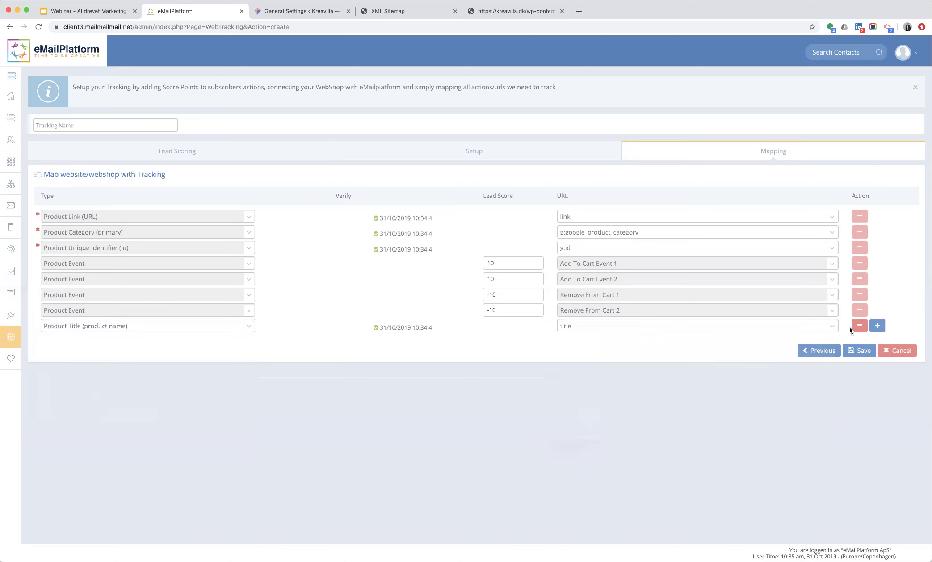
pyautogui.click(878, 325)
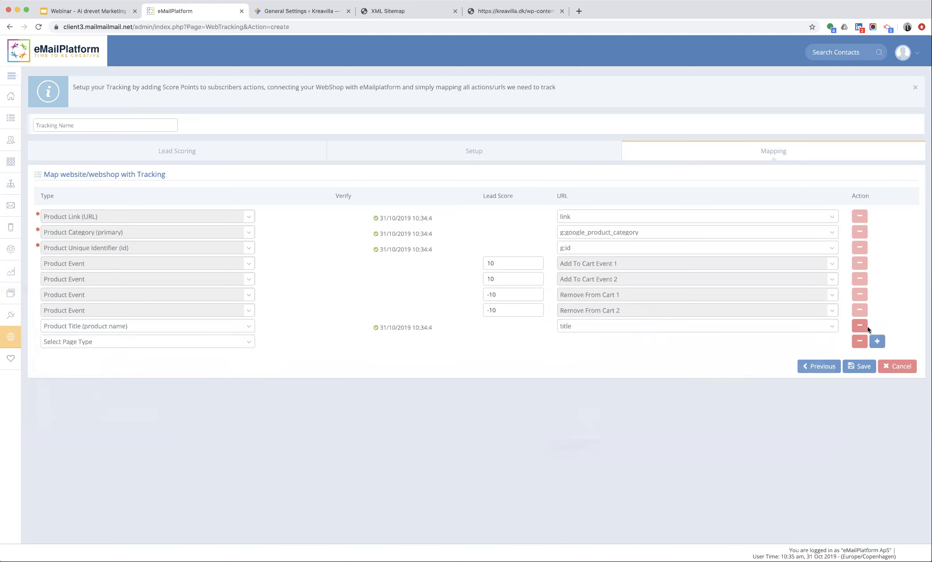
pyautogui.click(180, 339)
pyautogui.click(179, 349)
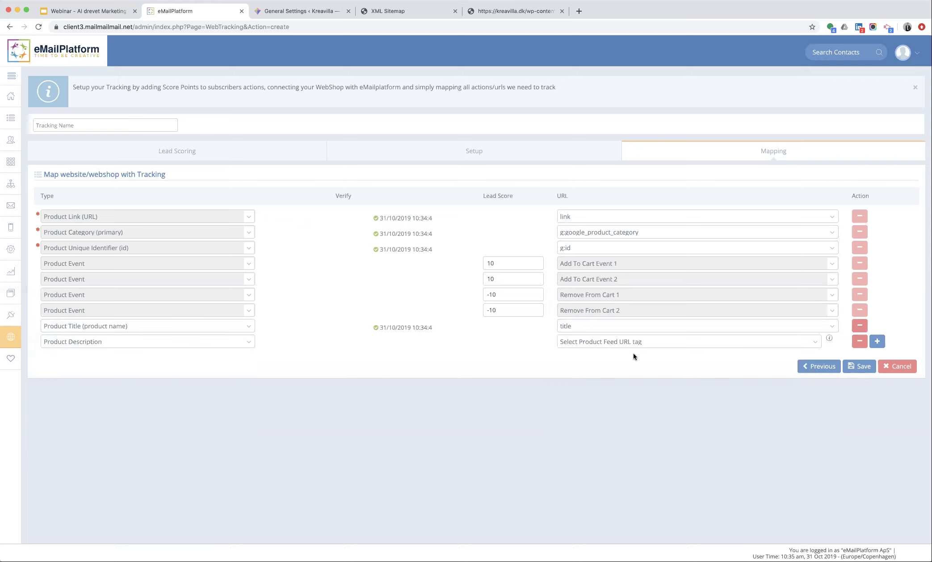
pyautogui.click(608, 341)
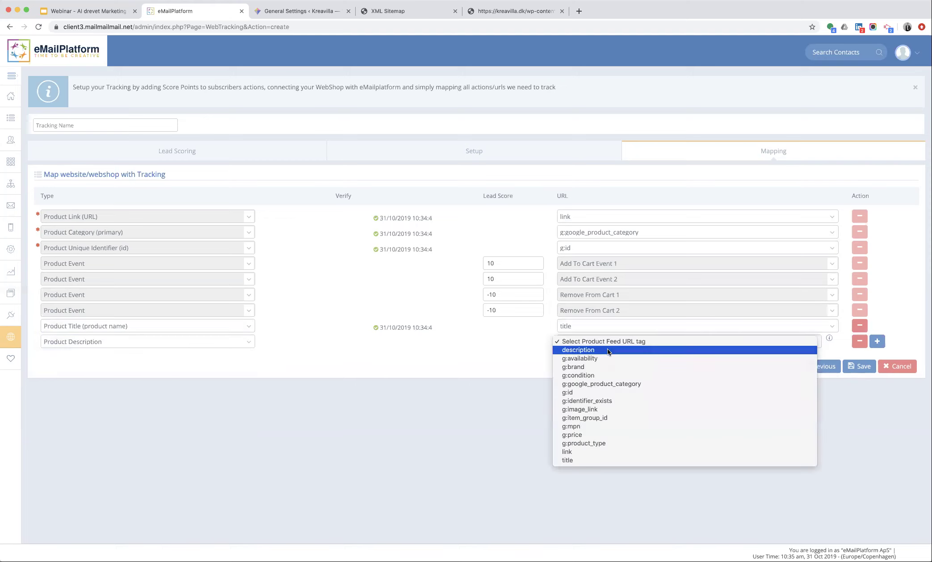
pyautogui.click(607, 349)
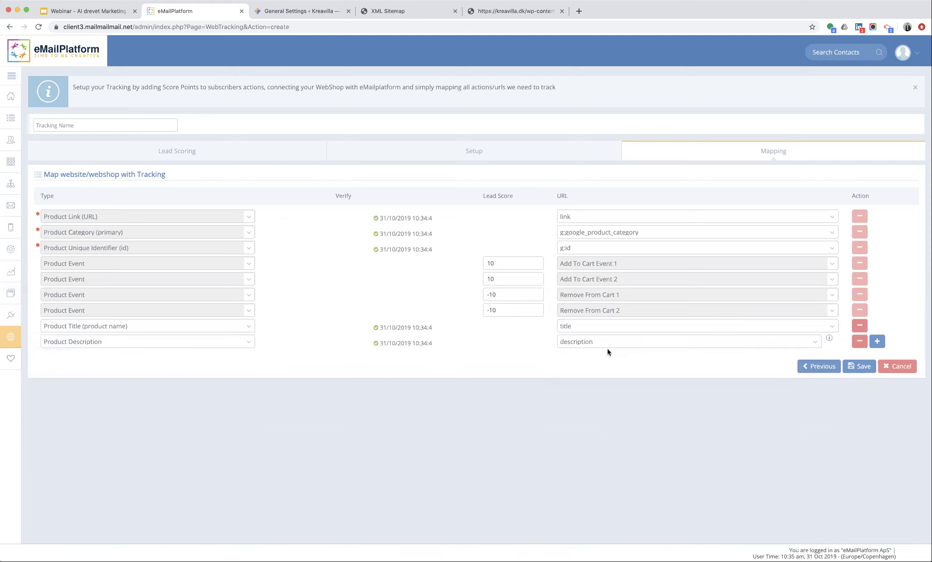
# - Add a Language Code mapping and set it to Danish - da
pyautogui.click(878, 341)
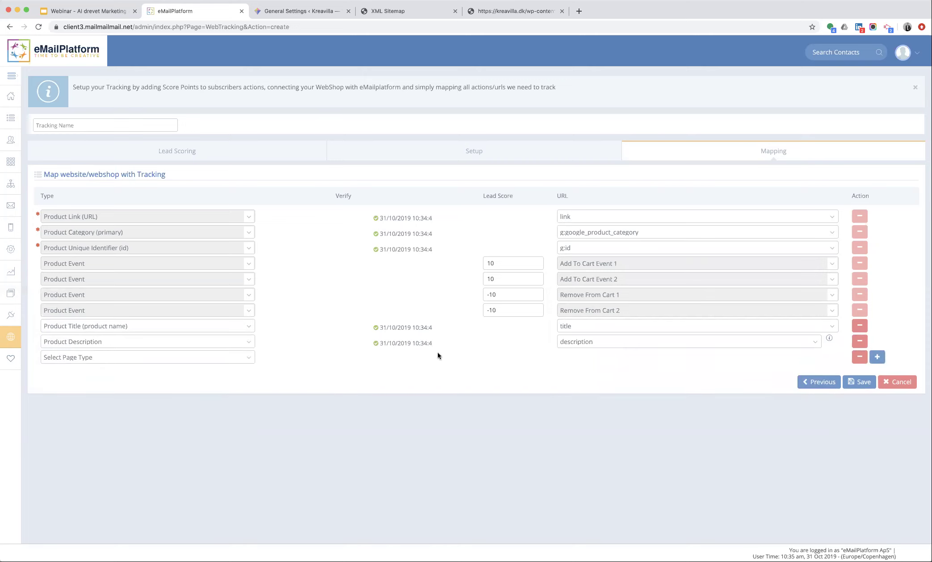
pyautogui.click(122, 358)
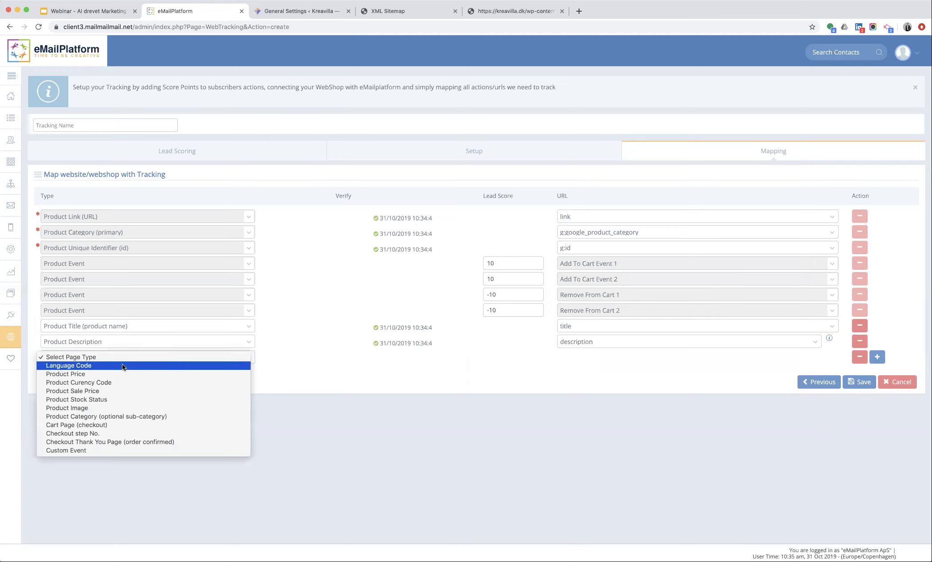
pyautogui.click(123, 365)
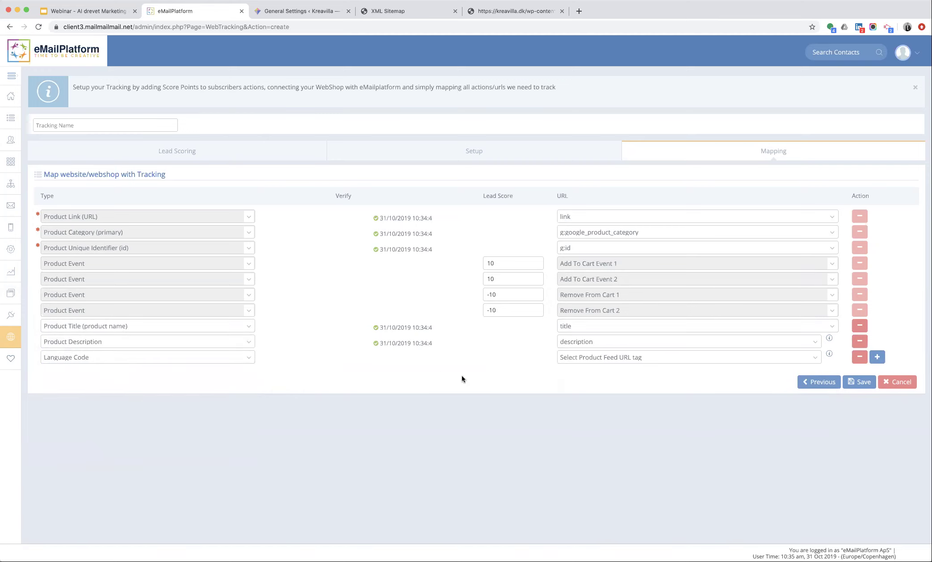
pyautogui.click(571, 358)
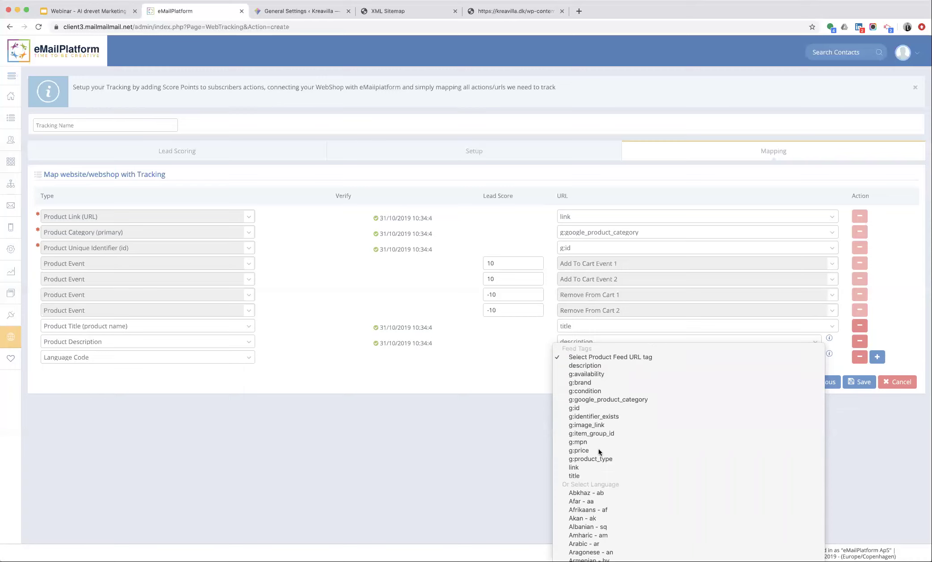
pyautogui.scroll(-5, 608, 539)
pyautogui.scroll(-5, 608, 527)
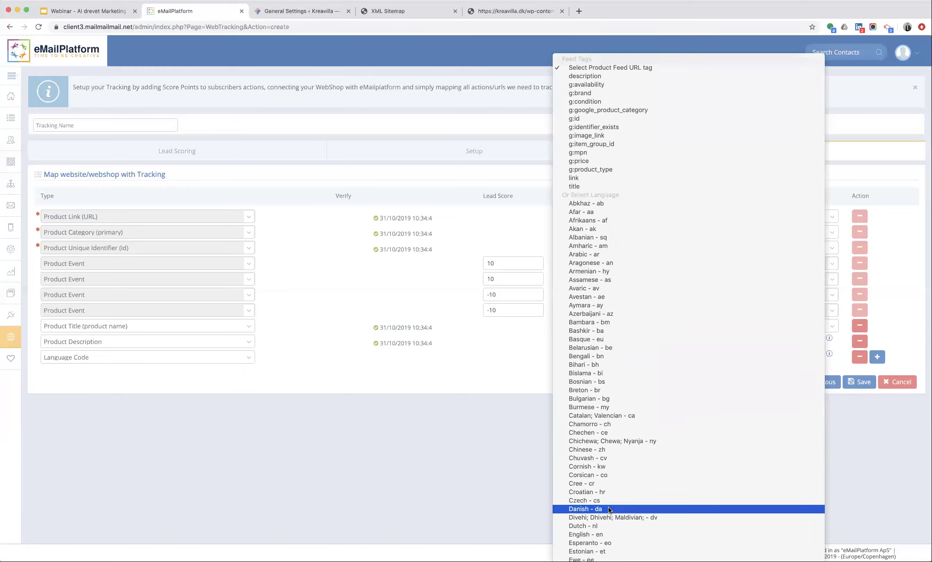
pyautogui.click(609, 509)
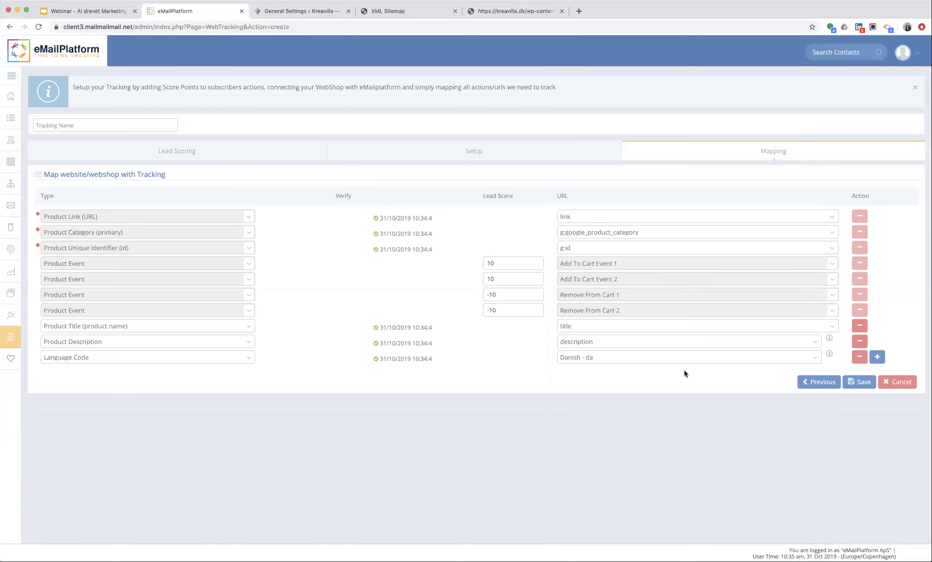
# - Add a Product Price mapping that uses the g:price feed tag
pyautogui.click(876, 356)
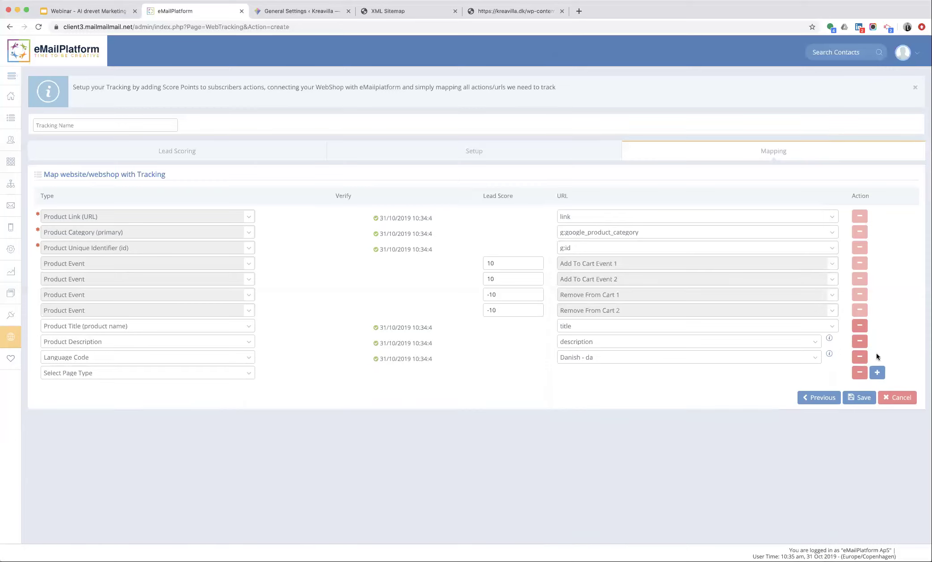
pyautogui.click(81, 373)
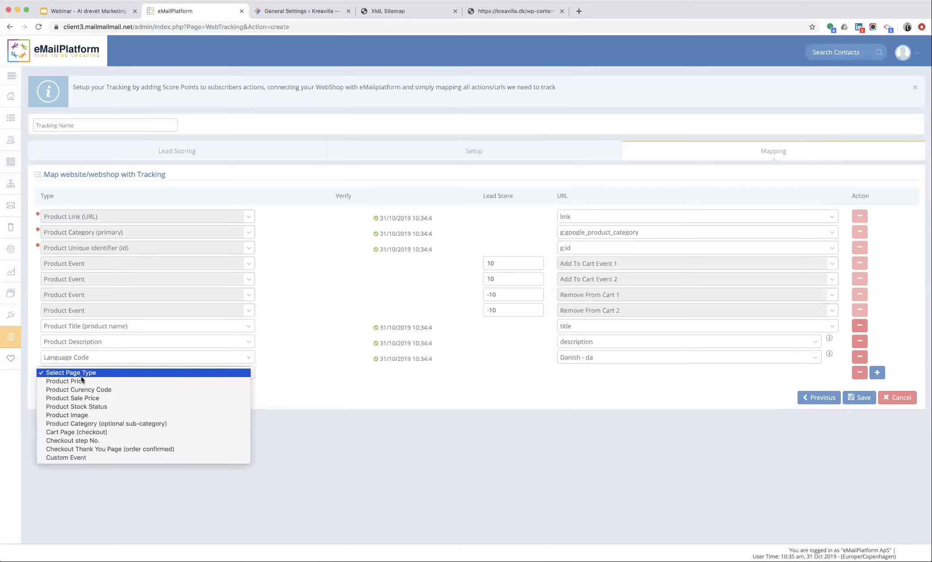
pyautogui.click(81, 381)
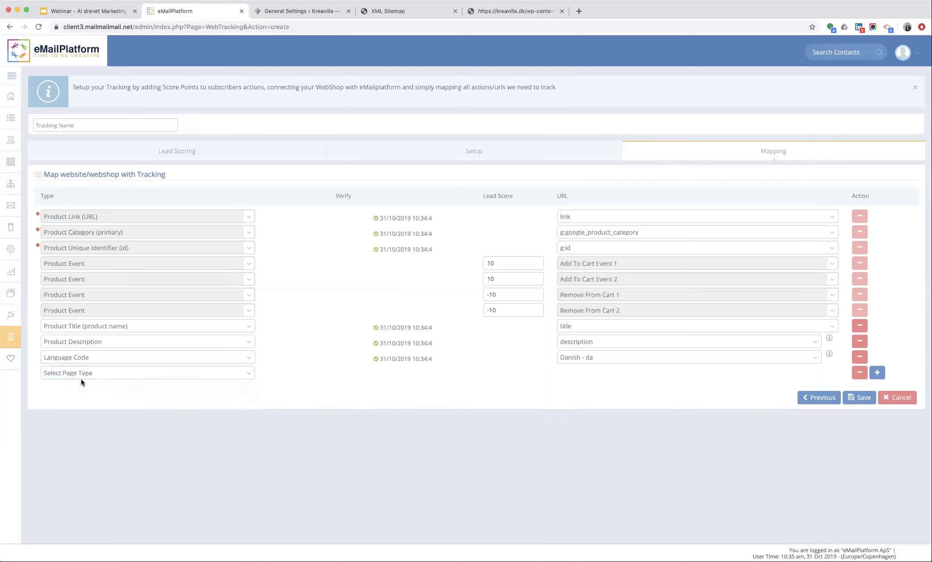
pyautogui.click(576, 375)
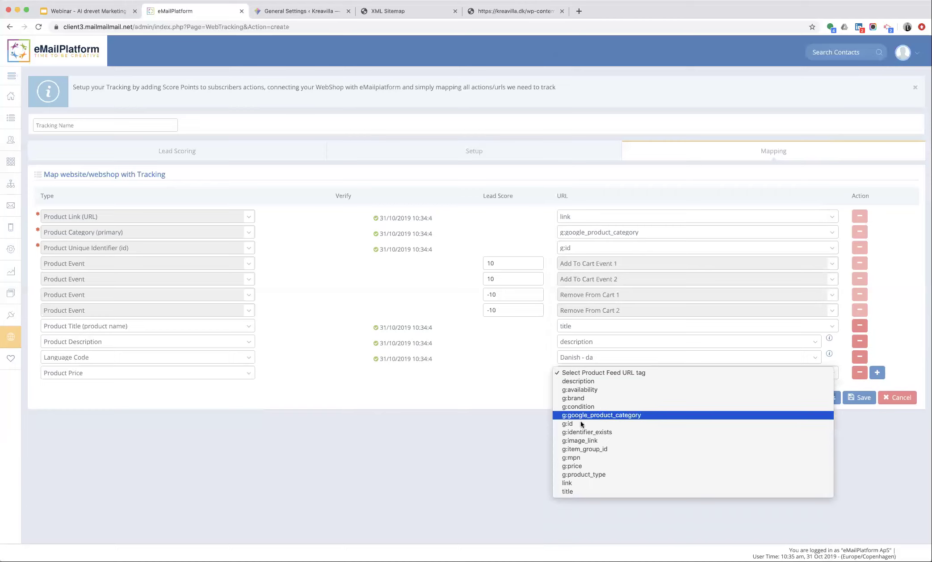
pyautogui.click(580, 466)
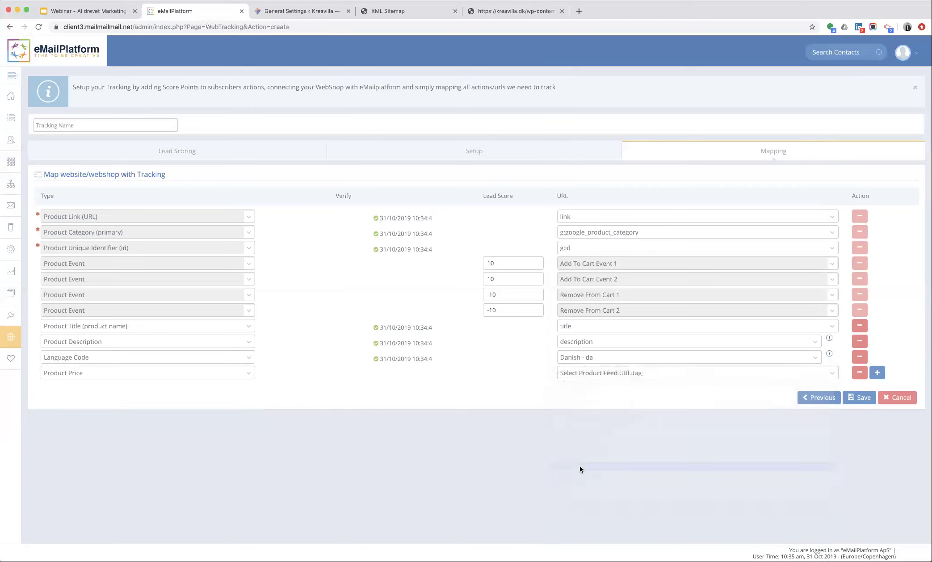
# - Add a Product Curency Code mapping set to Danish Krone - DKK, plus an empty mapping row below it
pyautogui.click(877, 373)
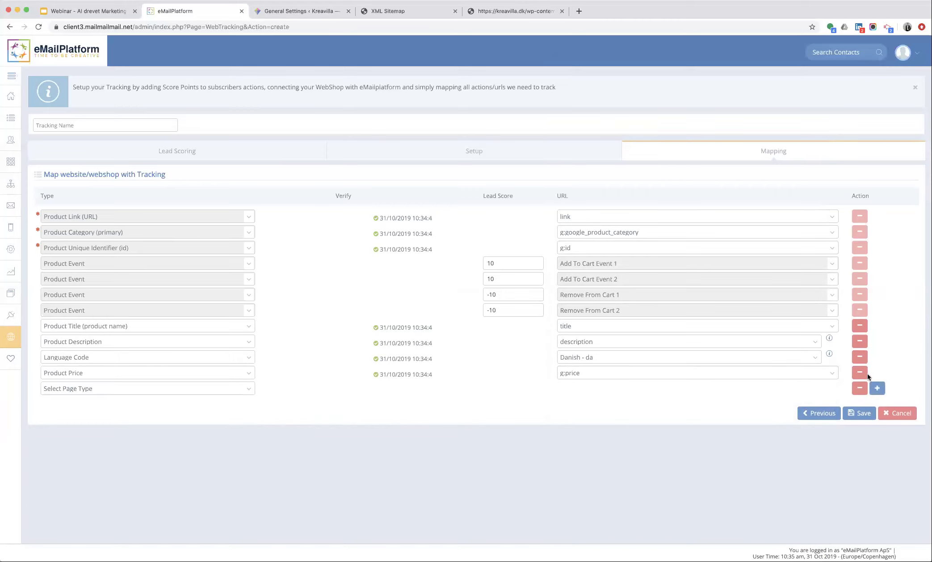
pyautogui.click(92, 388)
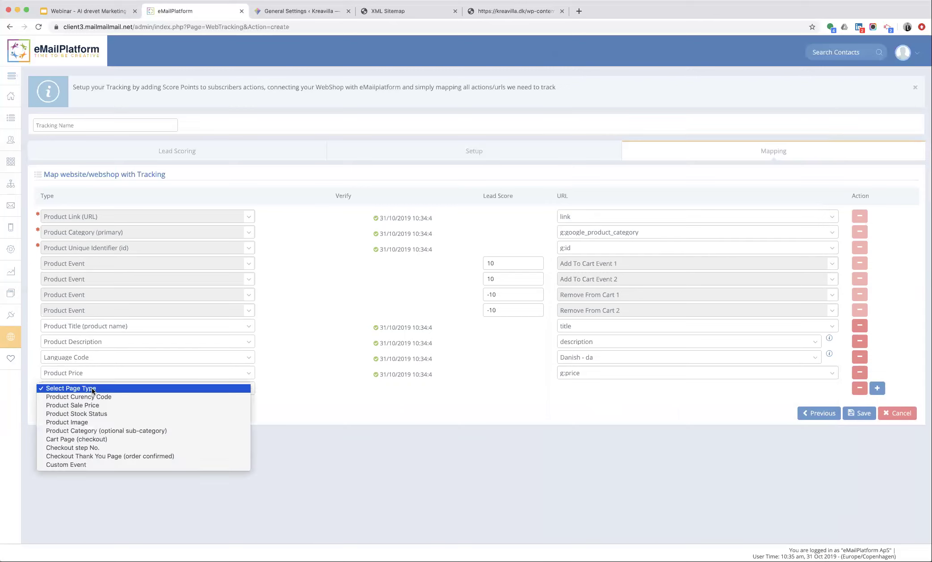
pyautogui.click(92, 396)
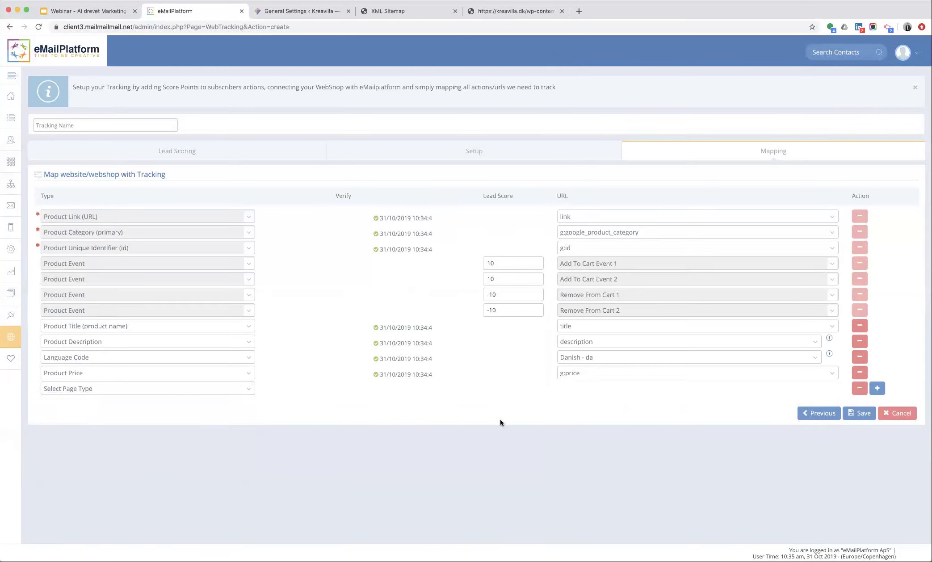
pyautogui.click(607, 388)
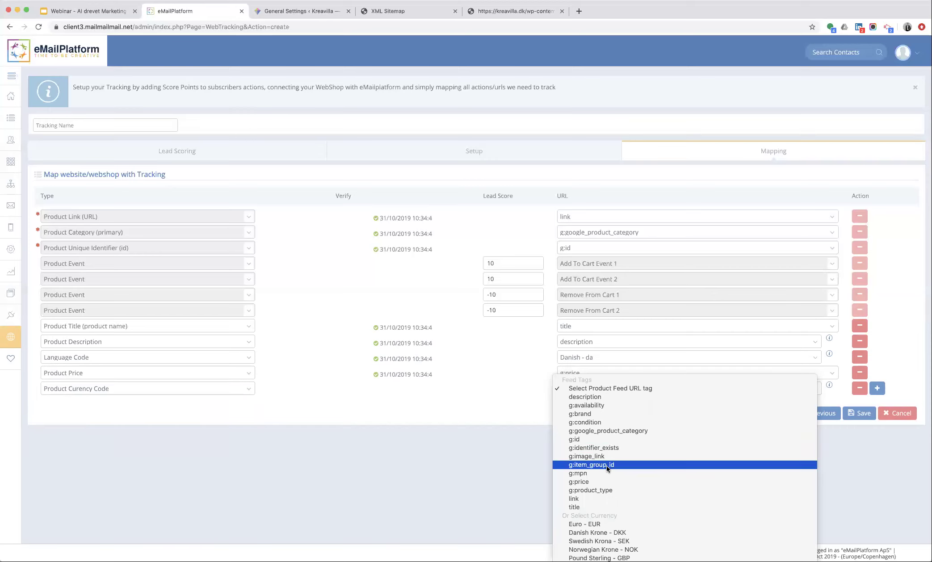
pyautogui.click(612, 531)
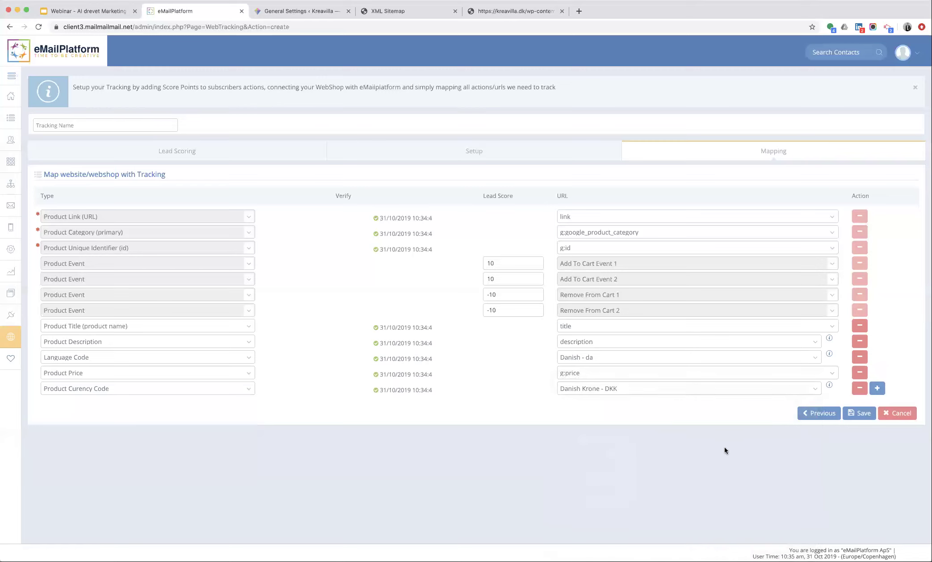
pyautogui.click(877, 388)
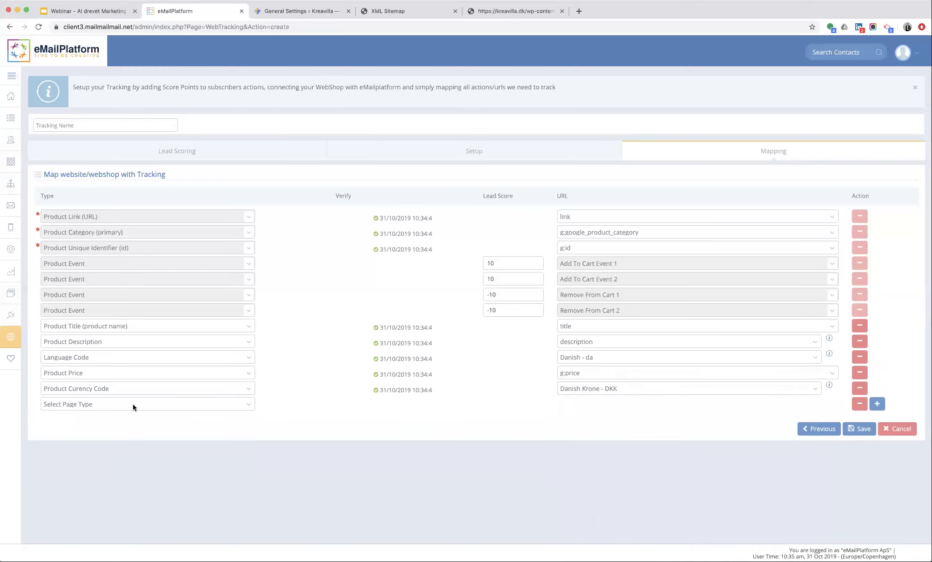
pyautogui.click(117, 403)
pyautogui.click(117, 415)
pyautogui.click(580, 405)
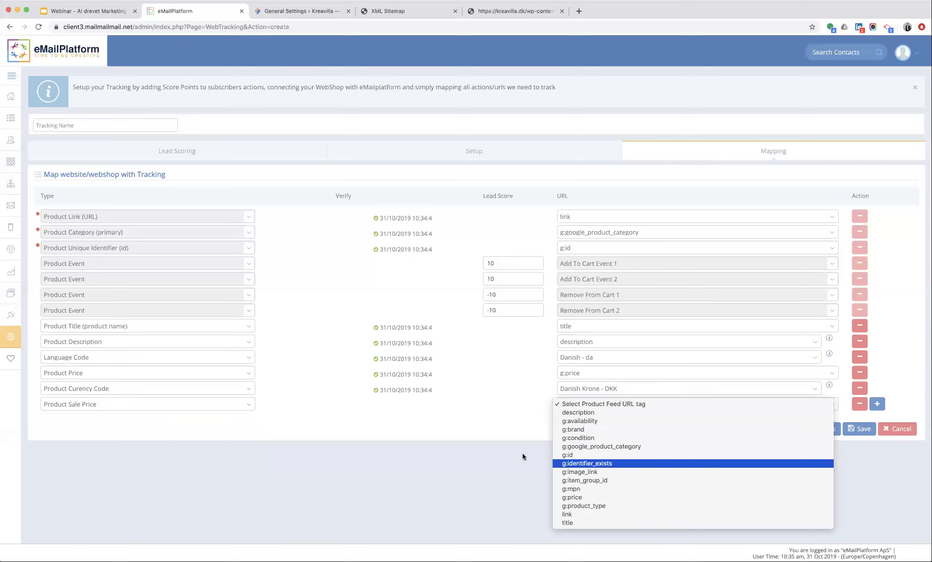
pyautogui.click(286, 423)
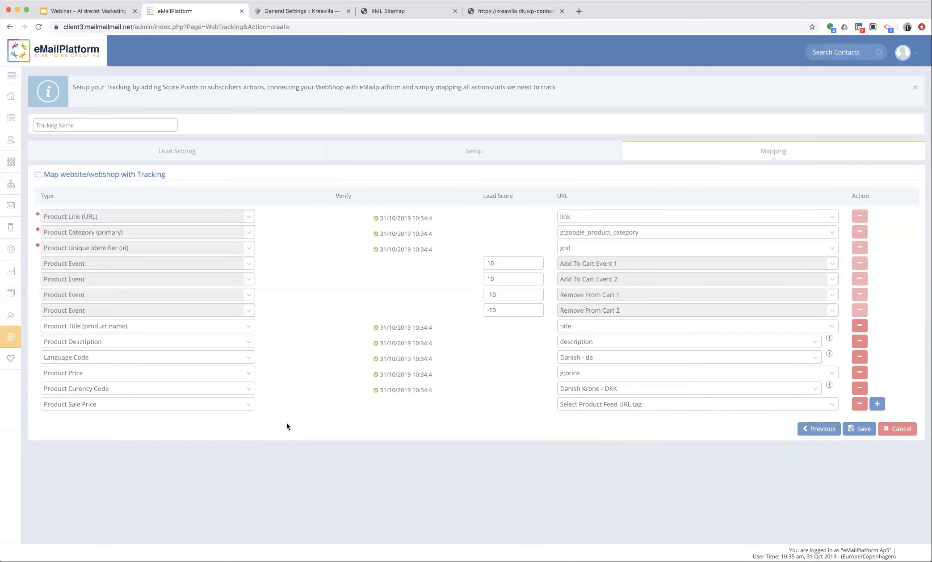
# - Set the last mapping row's type to Product Stock Status and map it to the g:availability tag
pyautogui.click(156, 404)
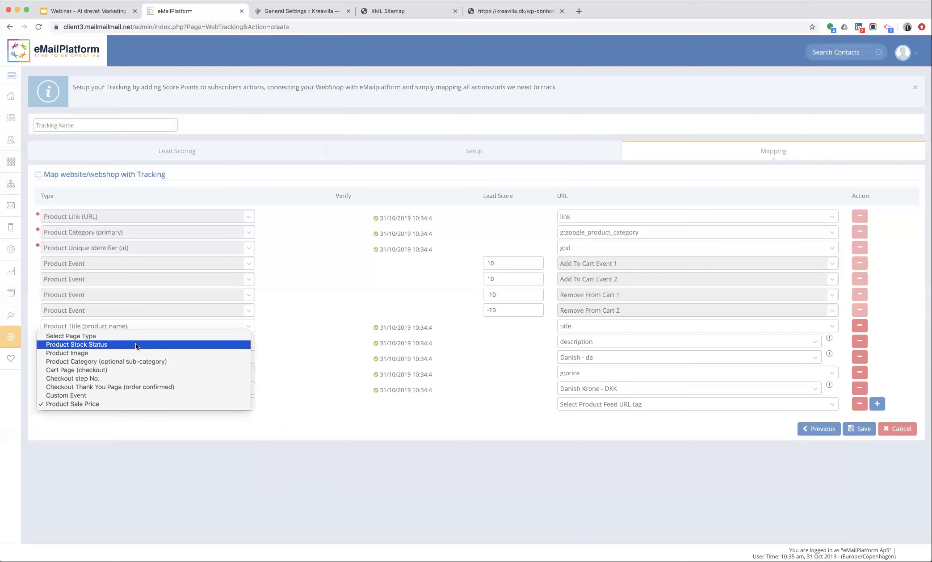
pyautogui.press('Escape')
pyautogui.click(584, 404)
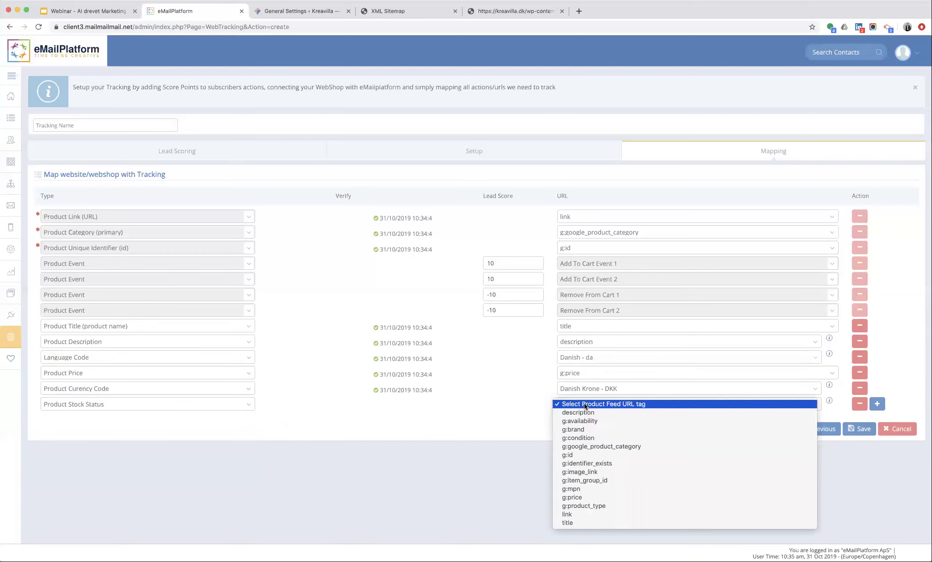
pyautogui.click(585, 423)
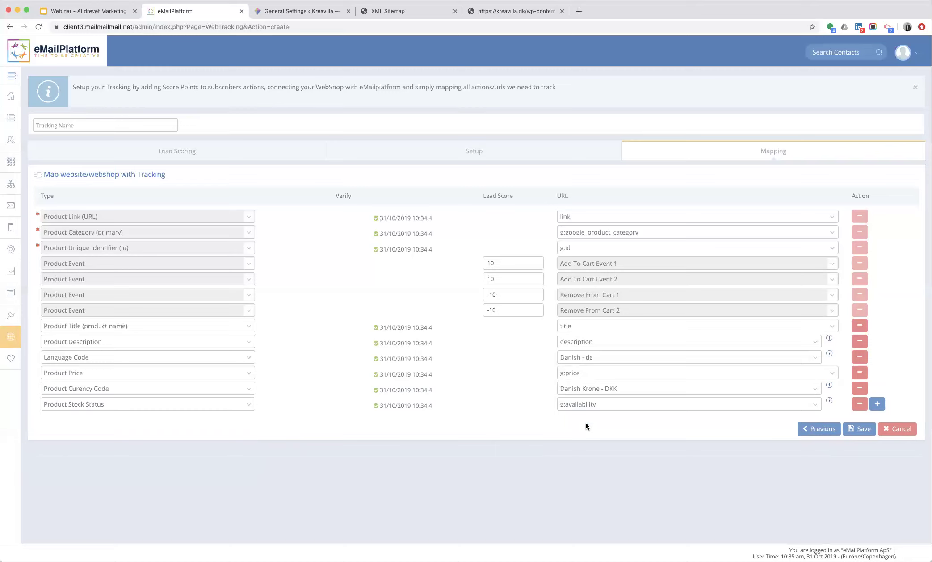
# - Add a Product Image mapping that uses the g:image_link tag, plus an empty mapping row below it
pyautogui.click(872, 403)
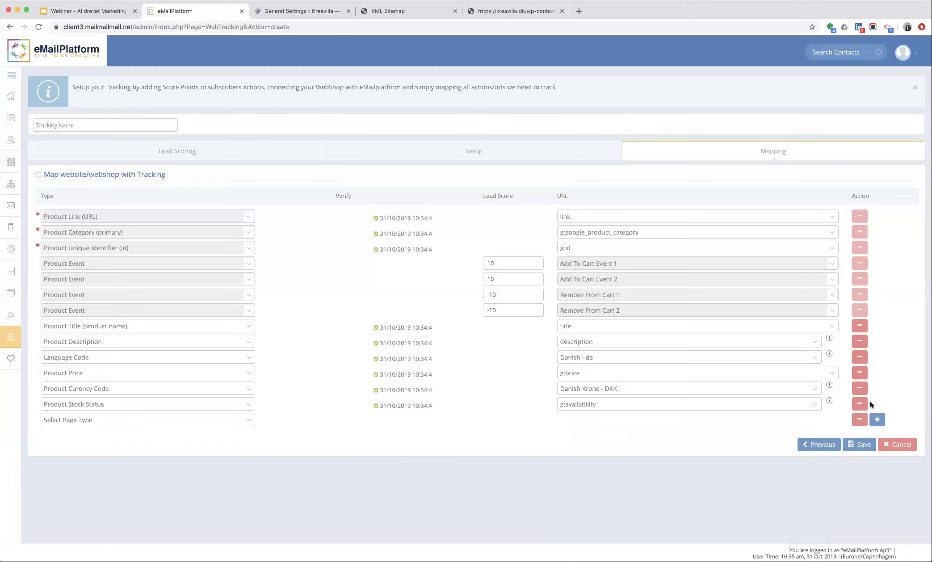
pyautogui.click(92, 421)
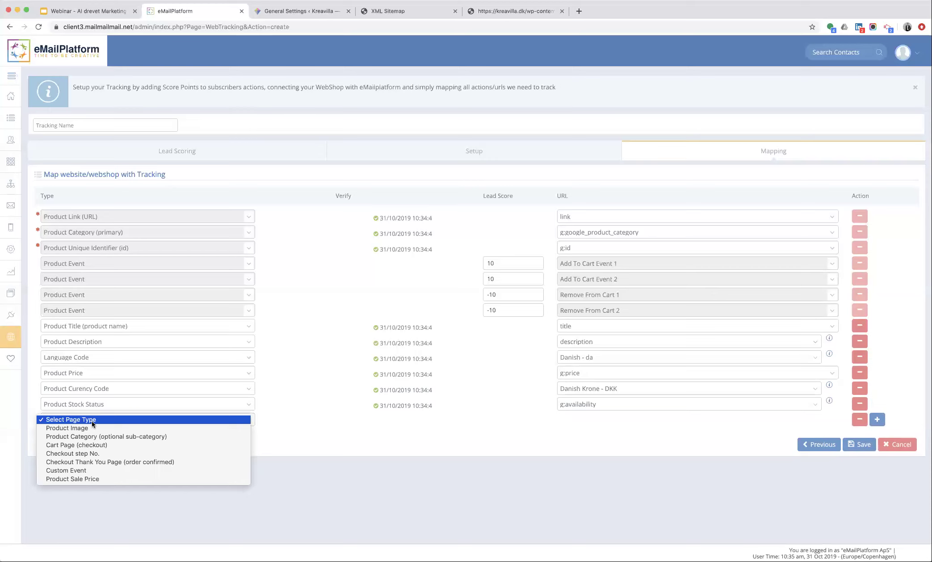
pyautogui.click(92, 428)
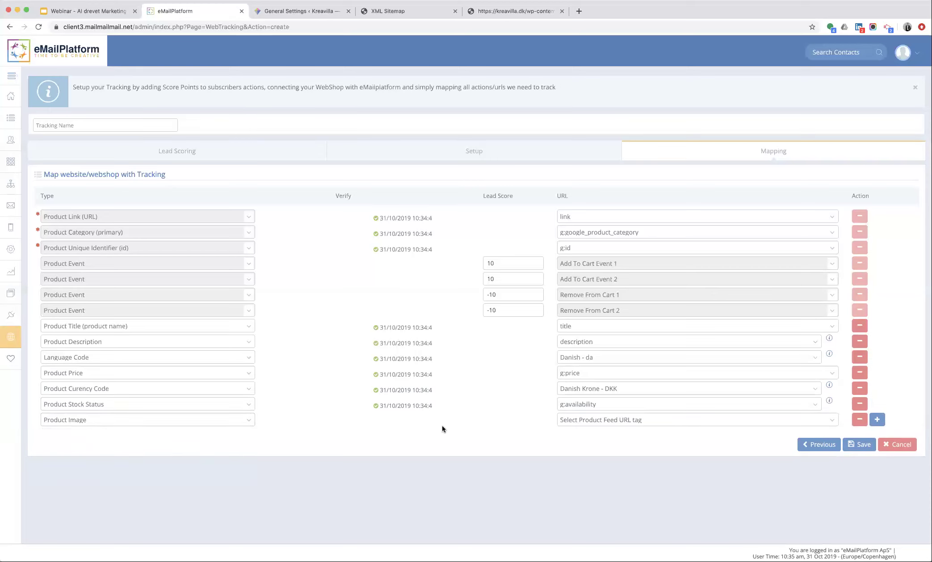
pyautogui.click(569, 420)
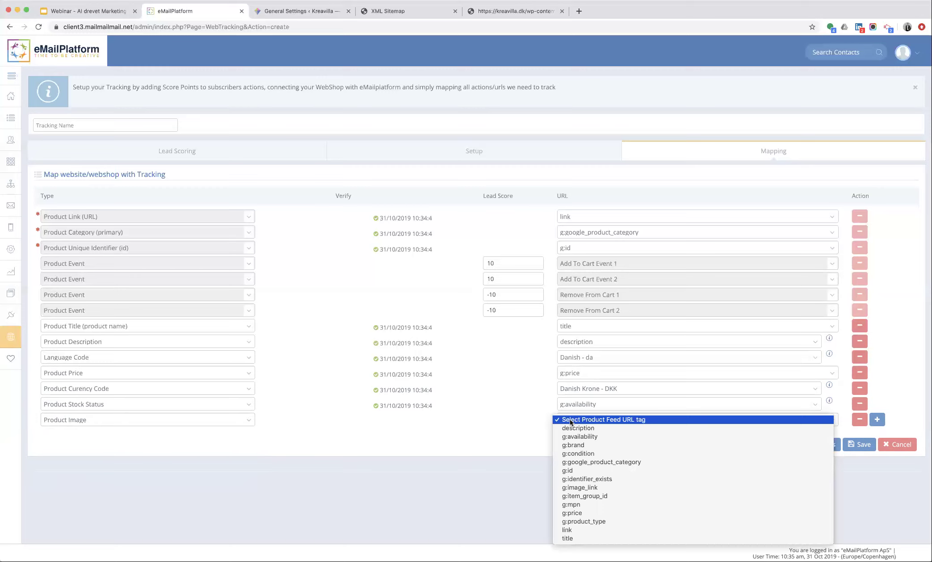
pyautogui.click(578, 488)
pyautogui.click(877, 420)
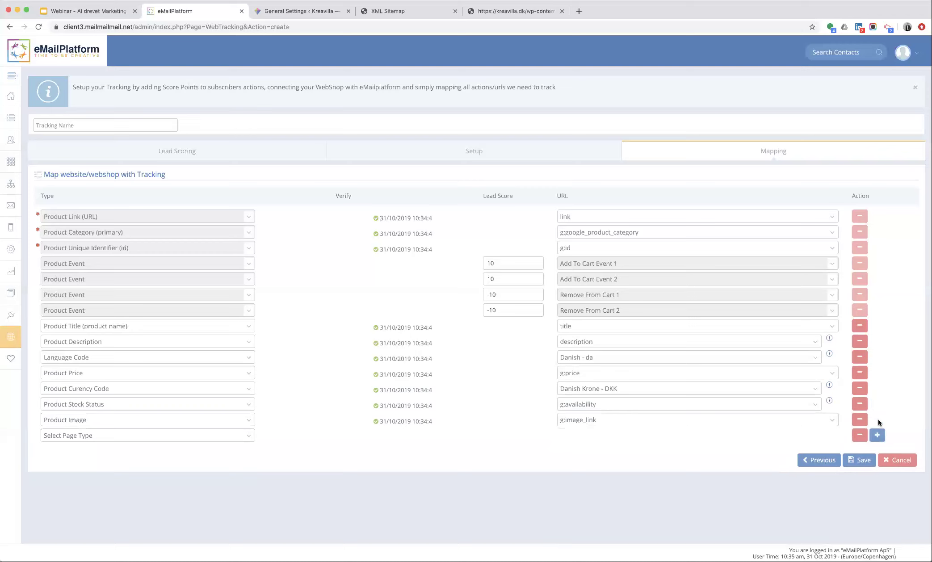
pyautogui.click(129, 436)
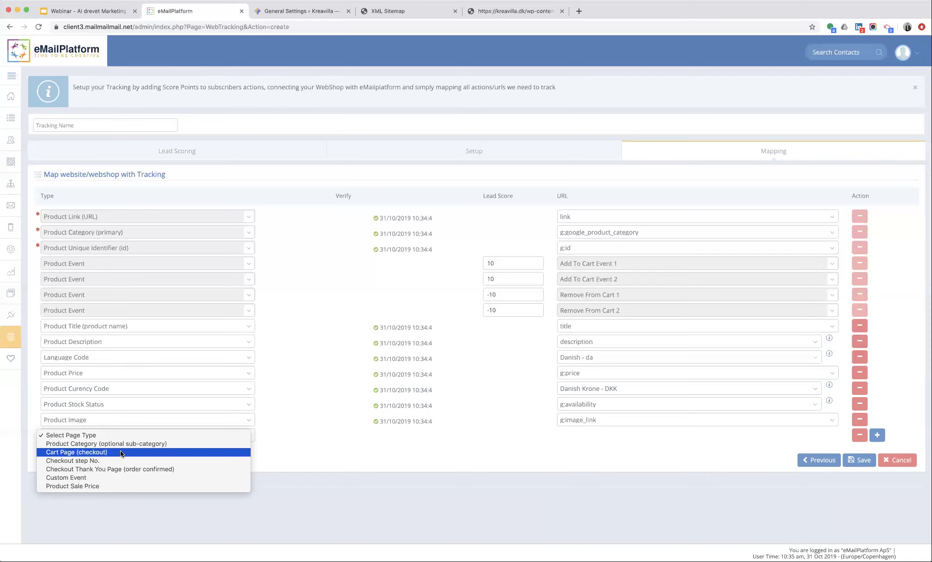
pyautogui.click(305, 436)
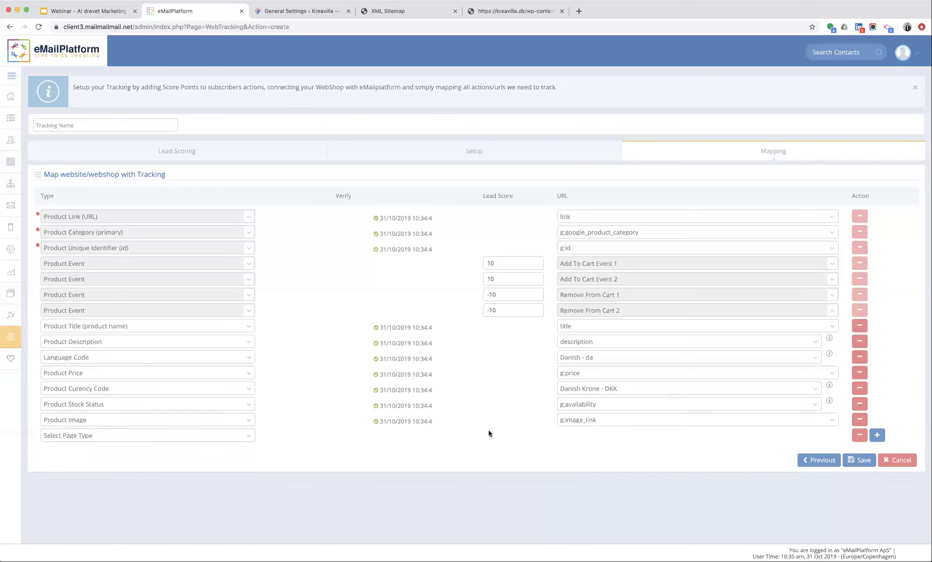
# - Name the tracking "kreavilla - tracking" and save it
pyautogui.click(860, 462)
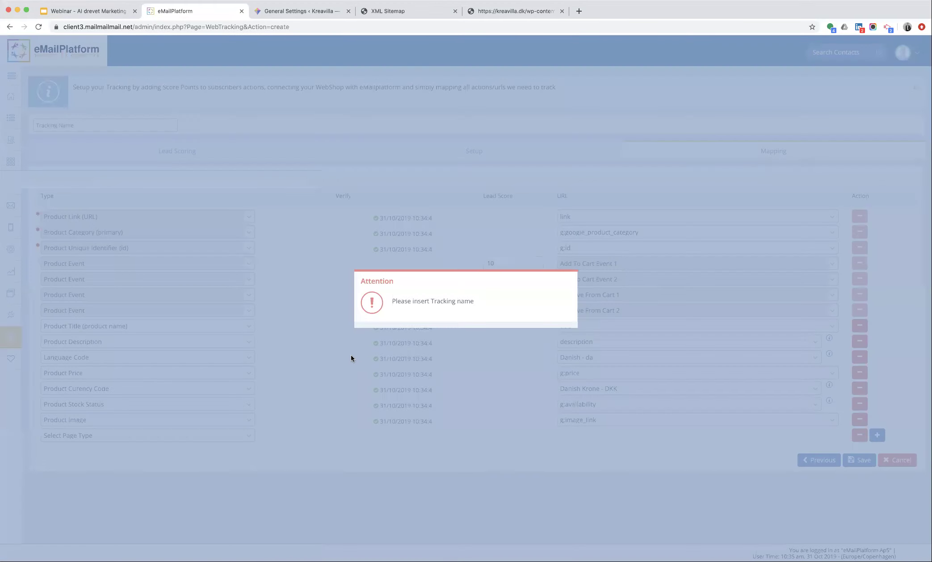
pyautogui.click(50, 124)
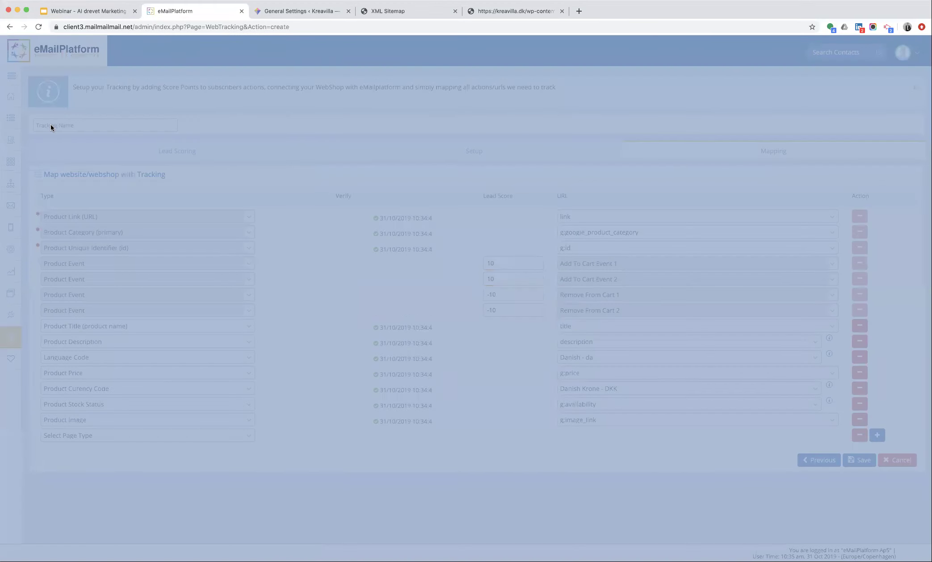
pyautogui.write('kreavilla - tracking')
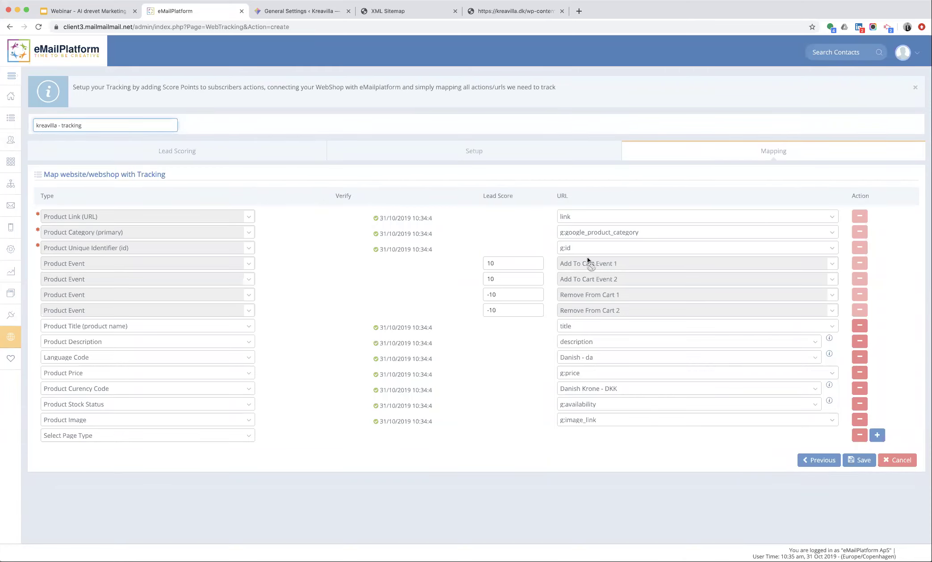
pyautogui.click(862, 461)
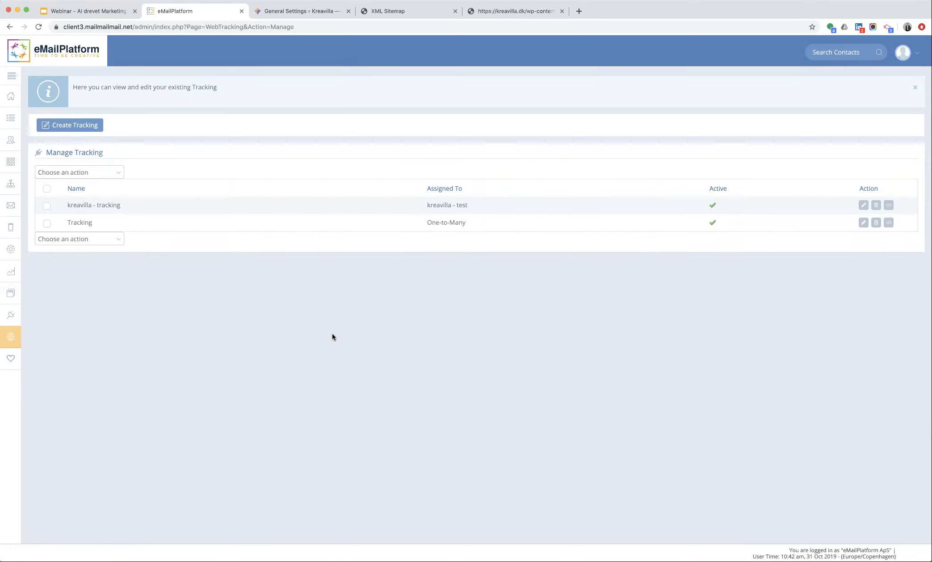
# - Search the contact fields for "kreavil" and open the KreavillaOTM field for editing
pyautogui.moveTo(12, 164)
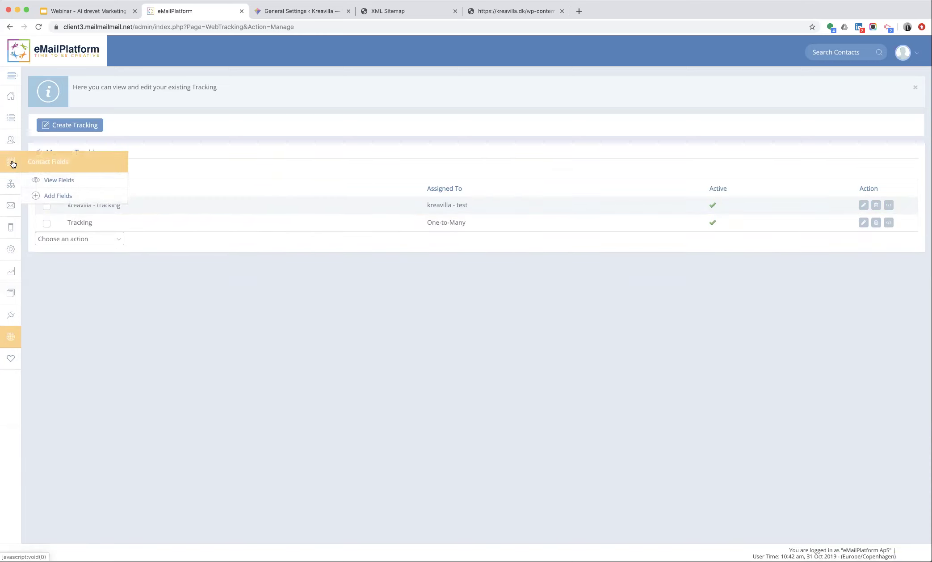
pyautogui.click(65, 181)
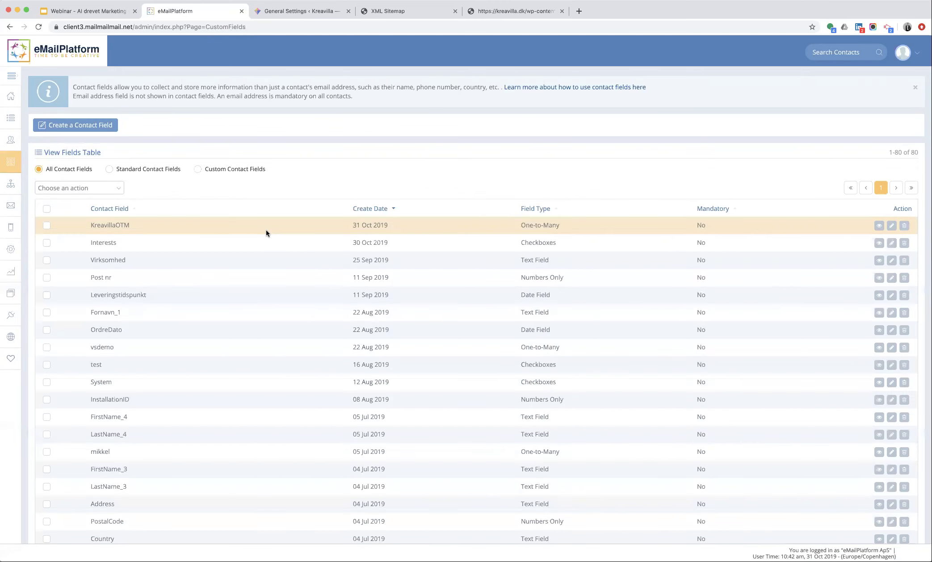
pyautogui.press('super+f')
pyautogui.write('kreavil')
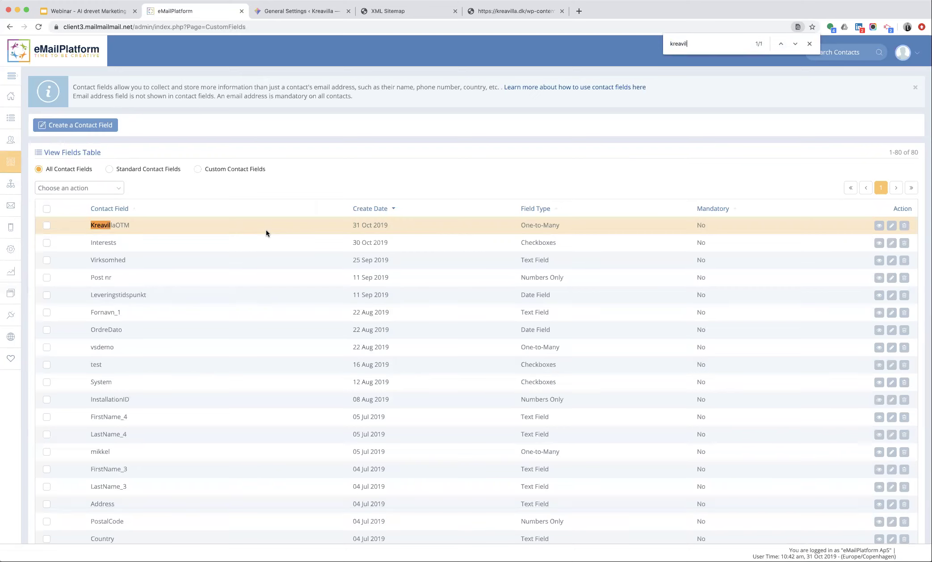
pyautogui.click(892, 229)
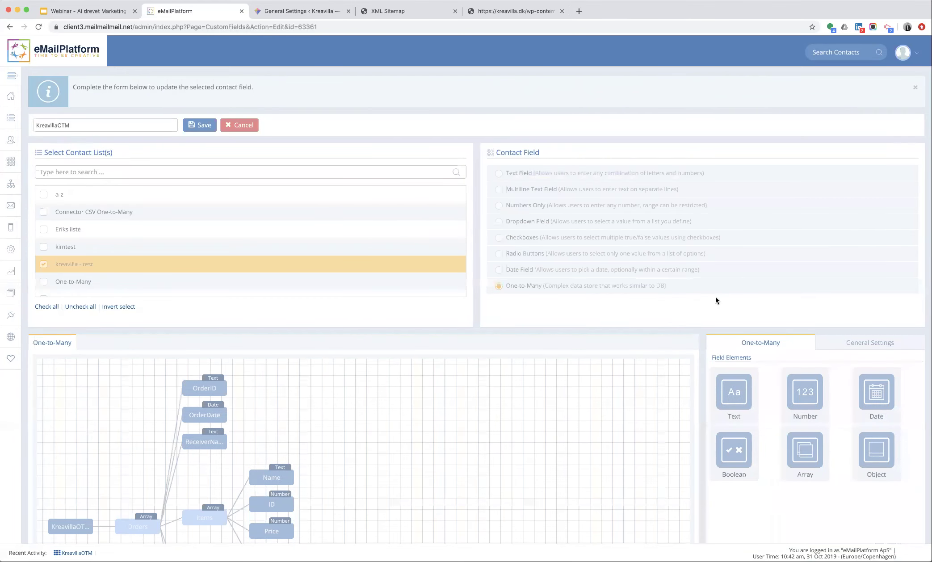
# - Examine the One-to-Many data structure of the KreavillaOTM field, from the order details and items down to the shipment
pyautogui.scroll(-3, 513, 342)
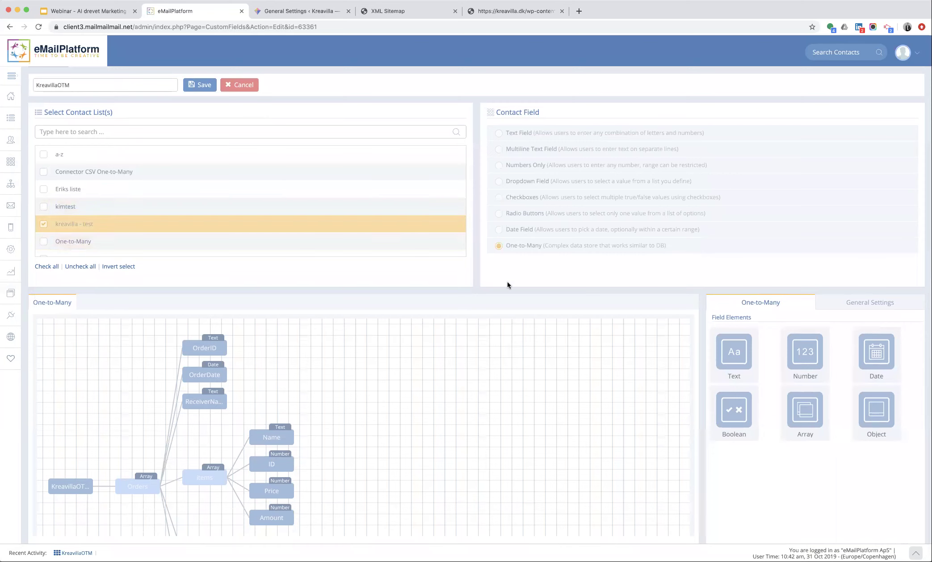
pyautogui.scroll(-1, 509, 300)
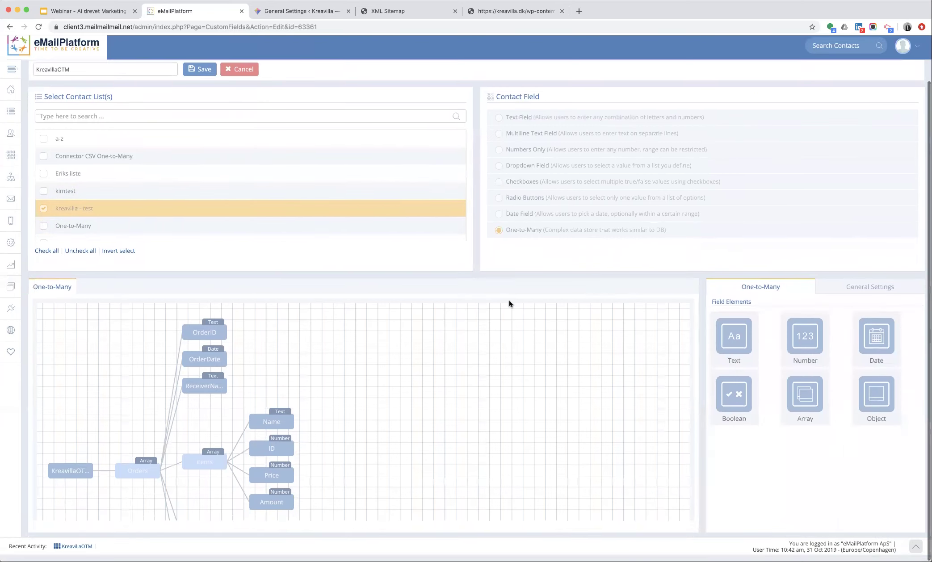
pyautogui.scroll(-1, 288, 445)
pyautogui.scroll(1, 288, 444)
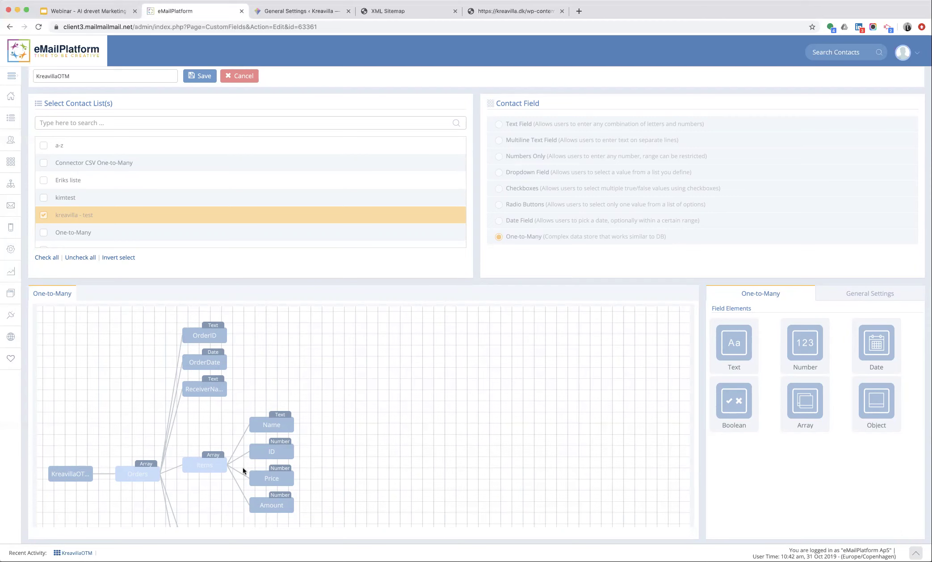
pyautogui.scroll(-3, 242, 471)
pyautogui.scroll(-1, 243, 471)
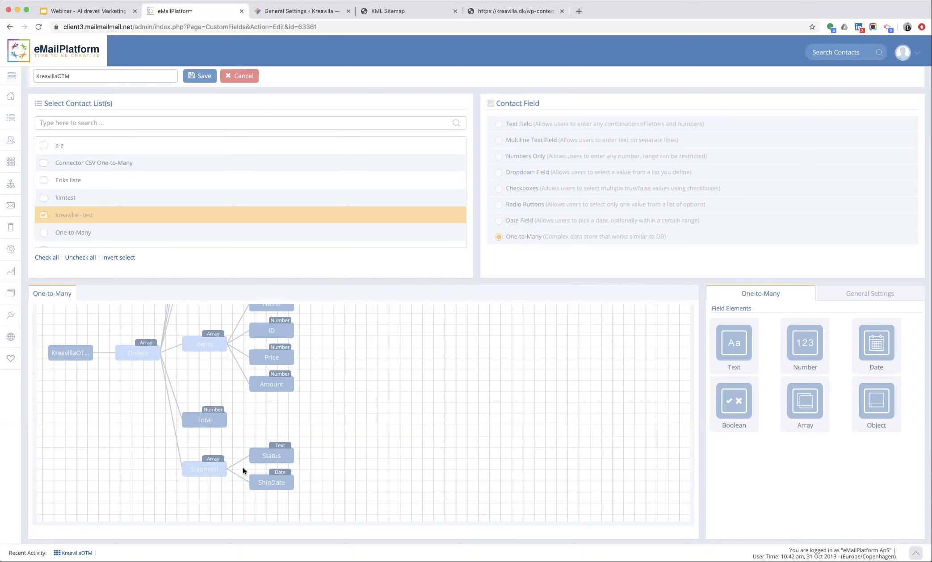
# - Map the OrderDate field to the Purchase/Order Date AI value for the kreavilla - test list
pyautogui.scroll(5, 242, 468)
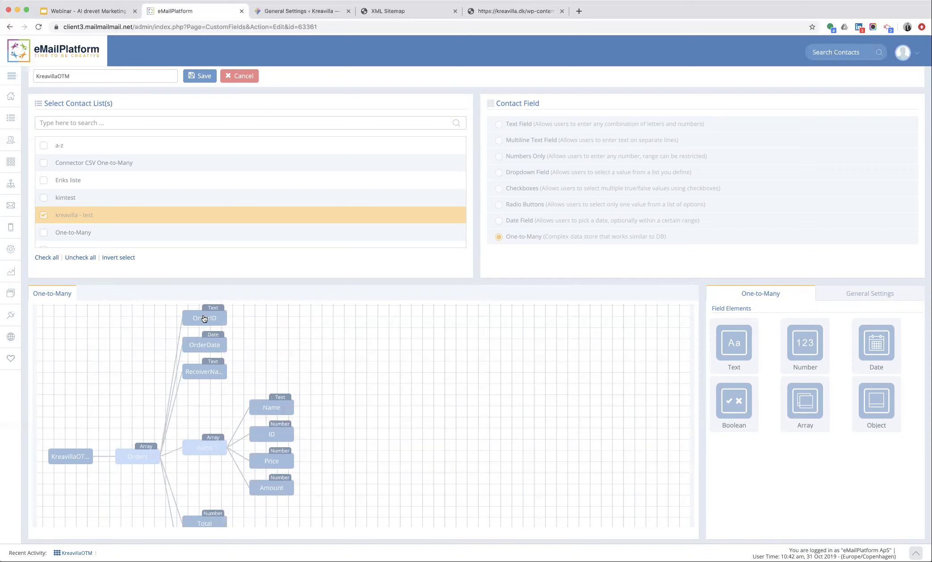
pyautogui.click(203, 346)
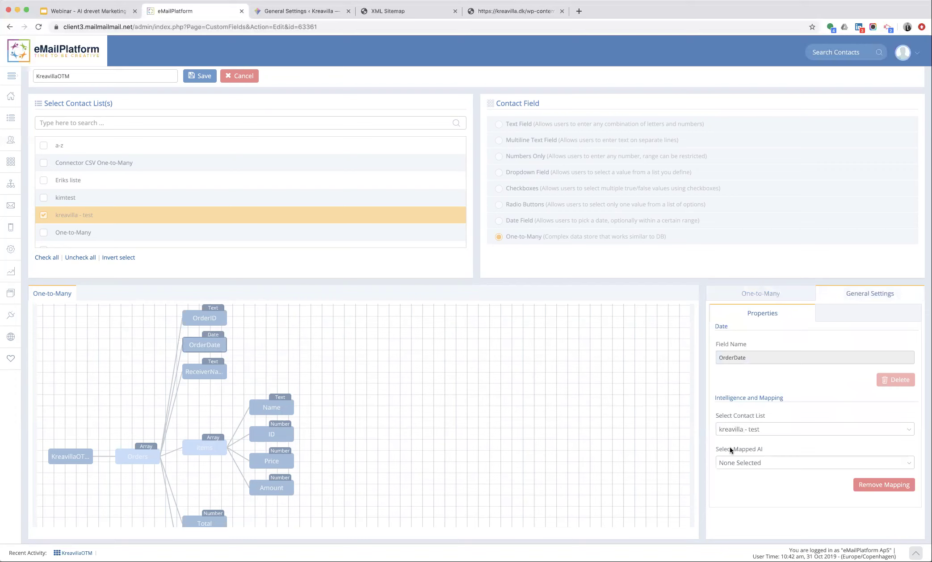
pyautogui.click(732, 463)
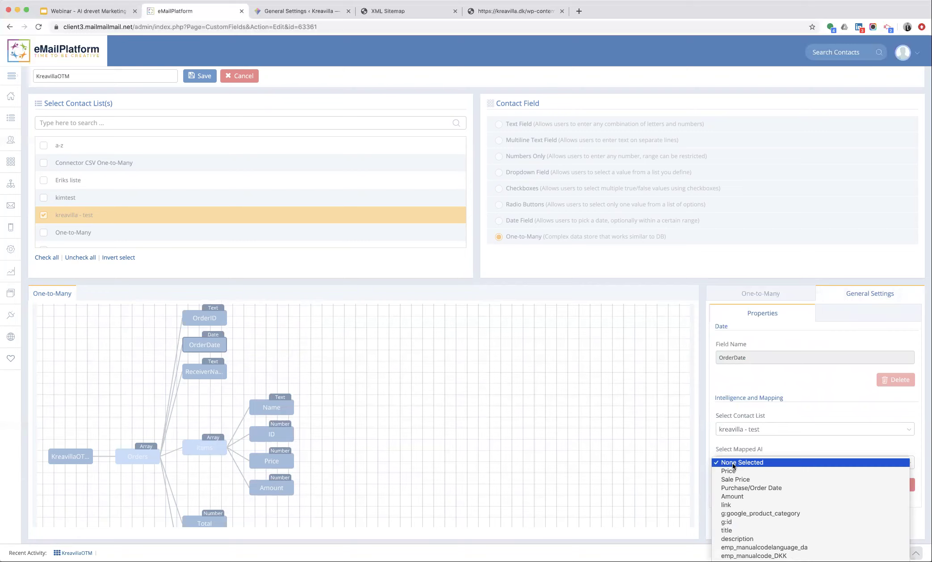
pyautogui.click(741, 488)
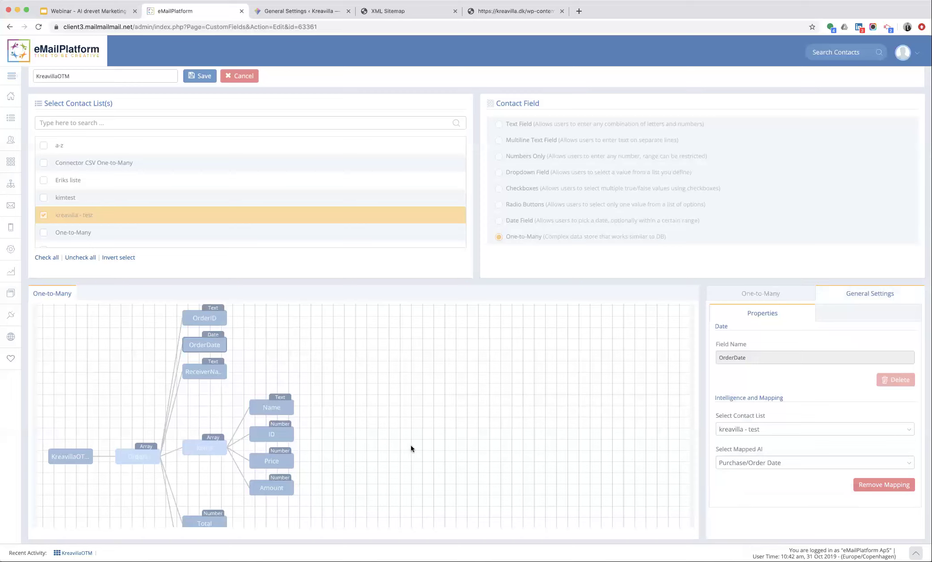
# - Map the item Name field to the title AI value and the item ID field to g:id
pyautogui.click(273, 410)
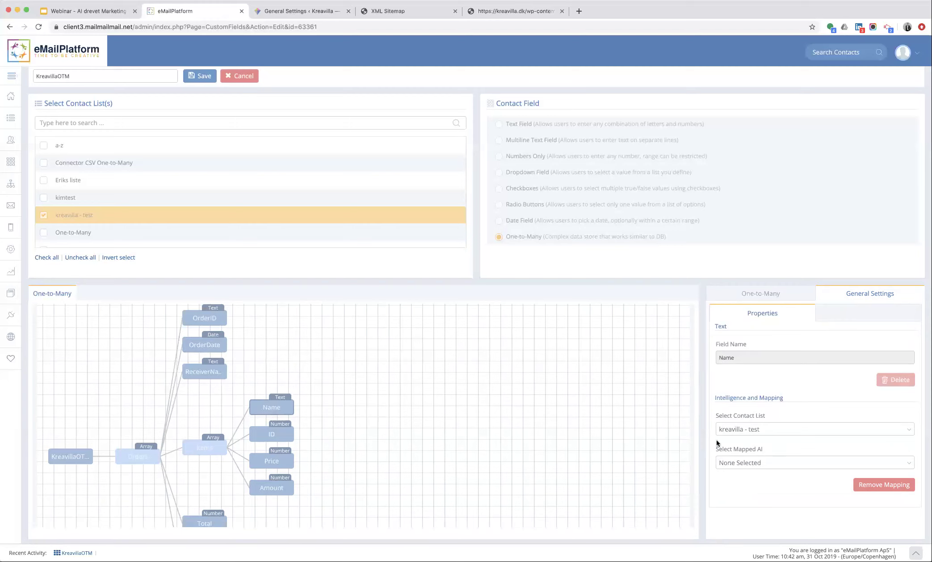
pyautogui.click(743, 461)
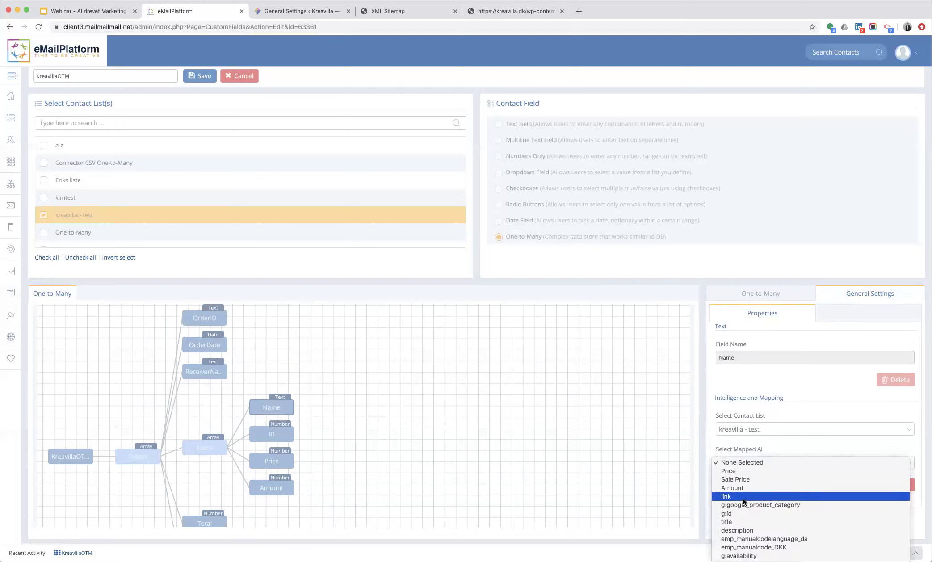
pyautogui.click(745, 519)
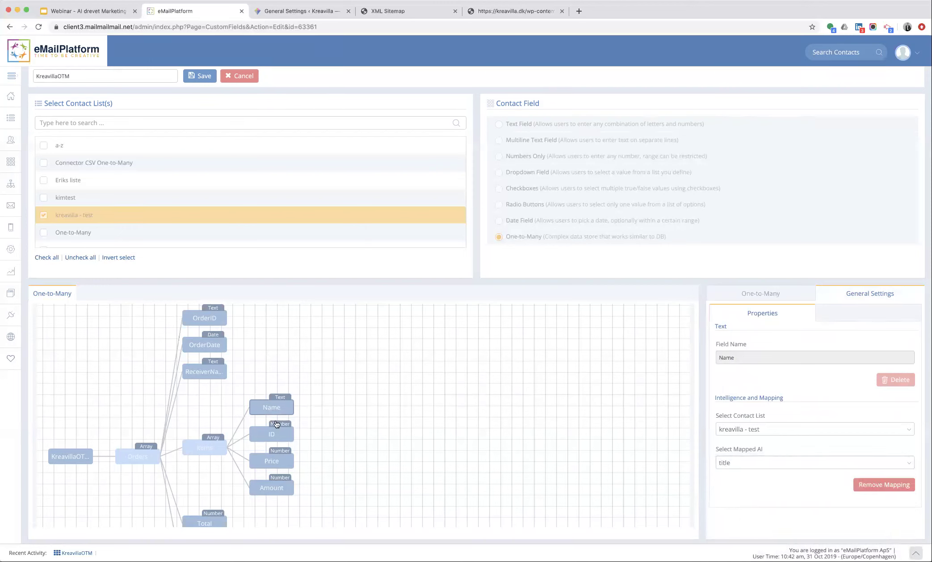
pyautogui.click(272, 436)
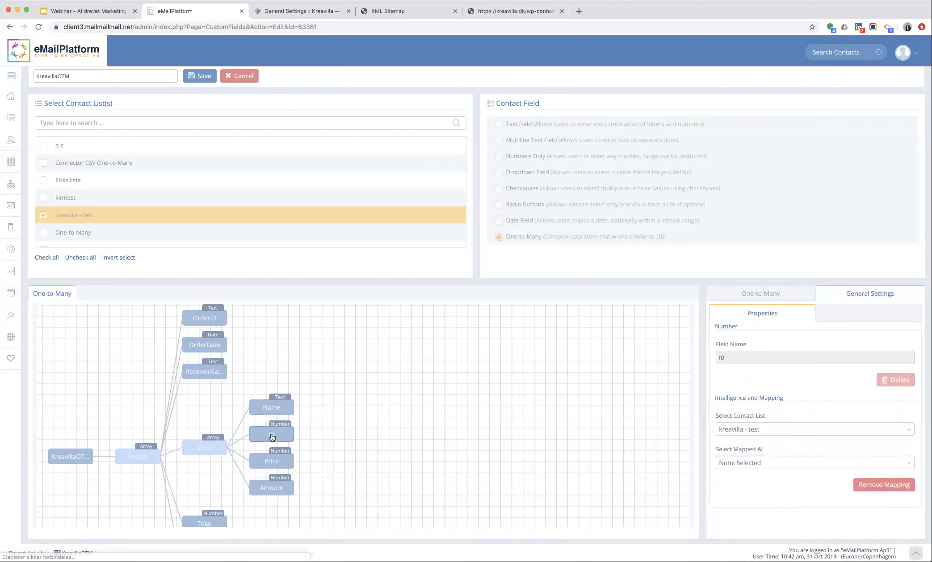
pyautogui.click(740, 463)
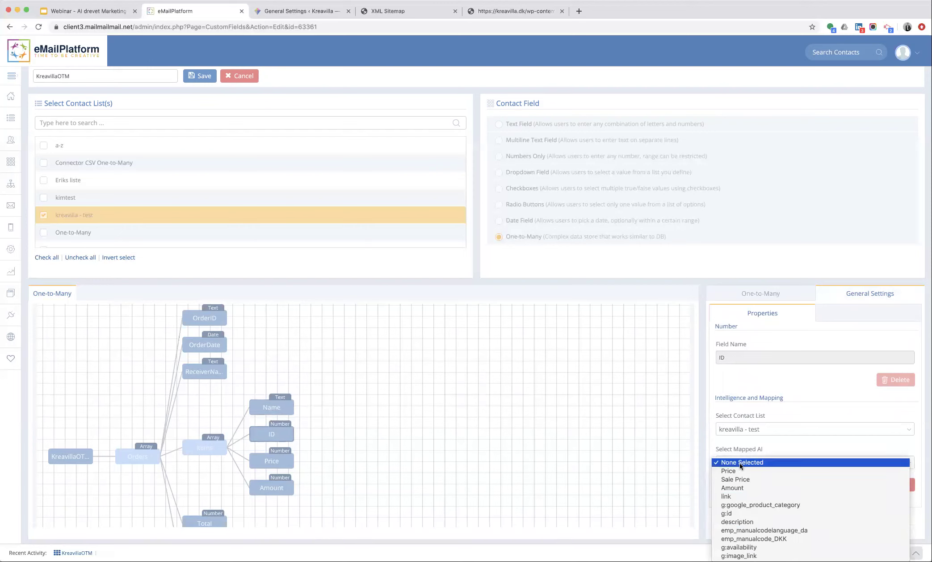
pyautogui.click(737, 514)
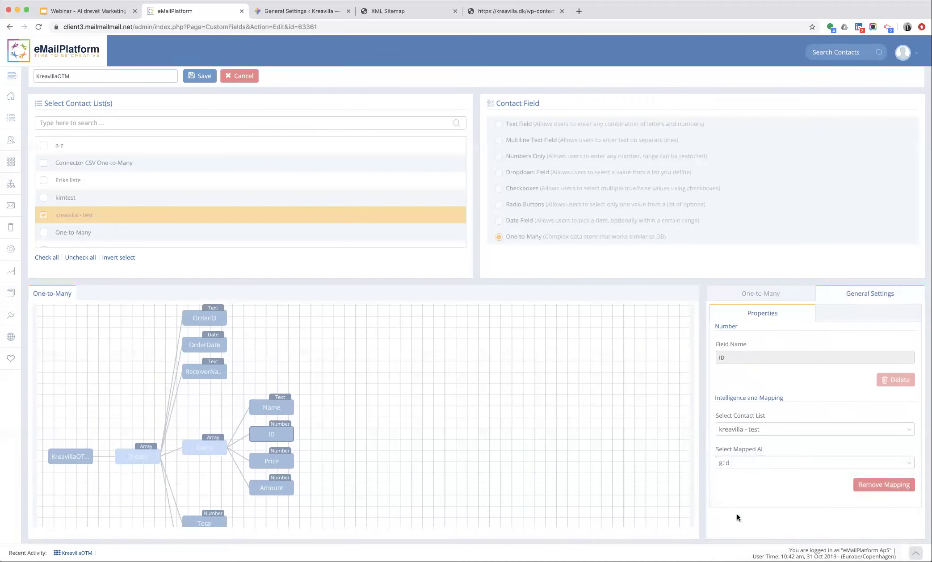
# - Map the item Price field to the Price AI value and the item Amount field to Amount
pyautogui.click(273, 460)
pyautogui.click(738, 462)
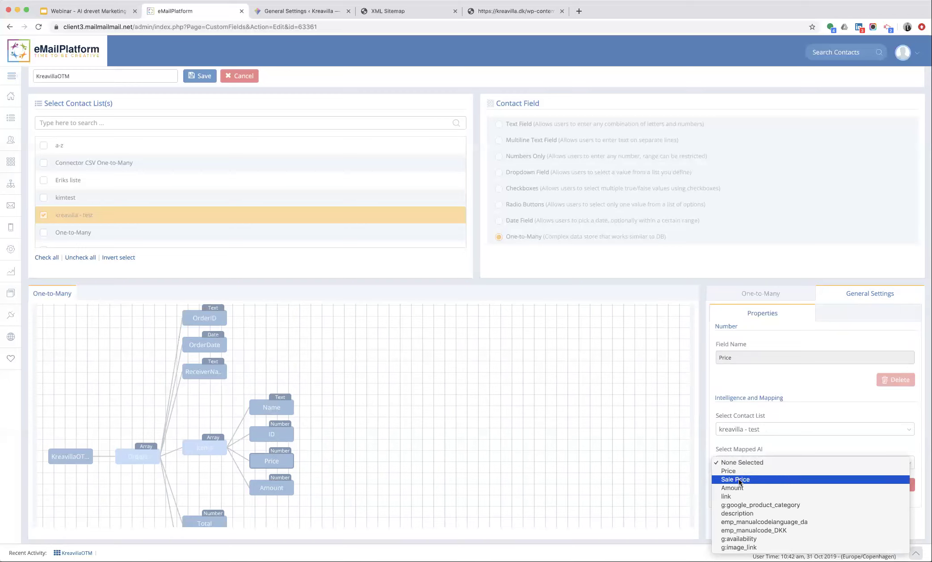
pyautogui.click(738, 471)
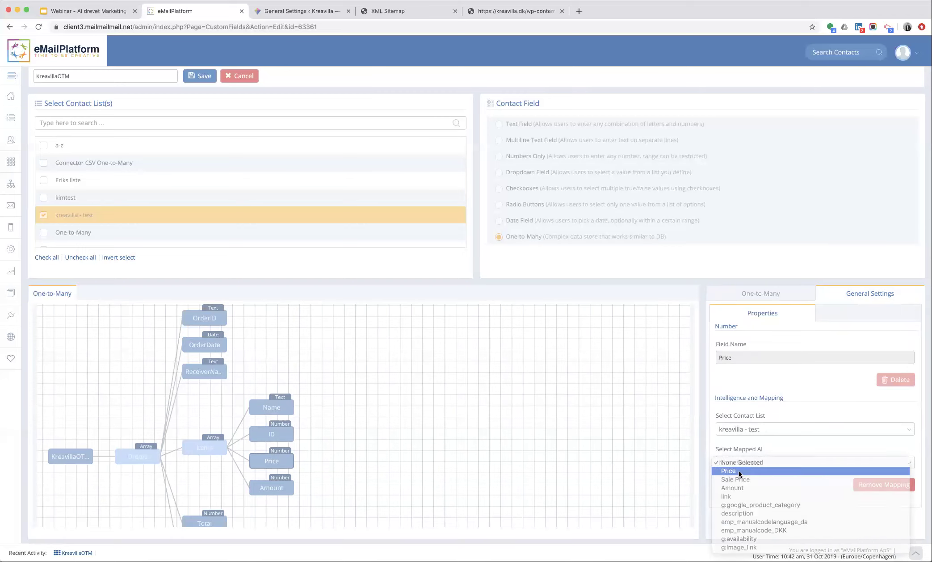
pyautogui.click(258, 493)
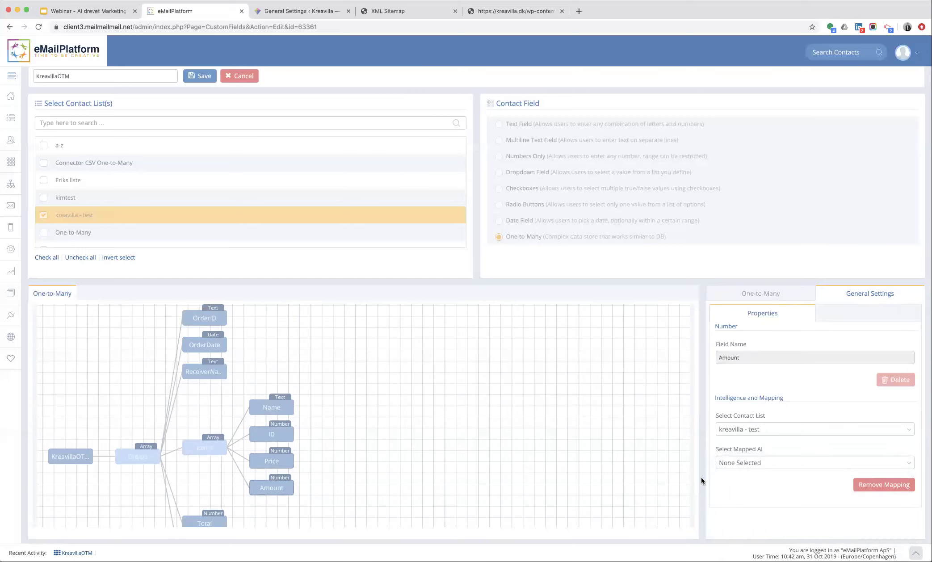
pyautogui.click(734, 459)
pyautogui.click(736, 479)
# - Check the AI mapping options for the order's Total field, leaving it at None Selected
pyautogui.scroll(-5, 204, 522)
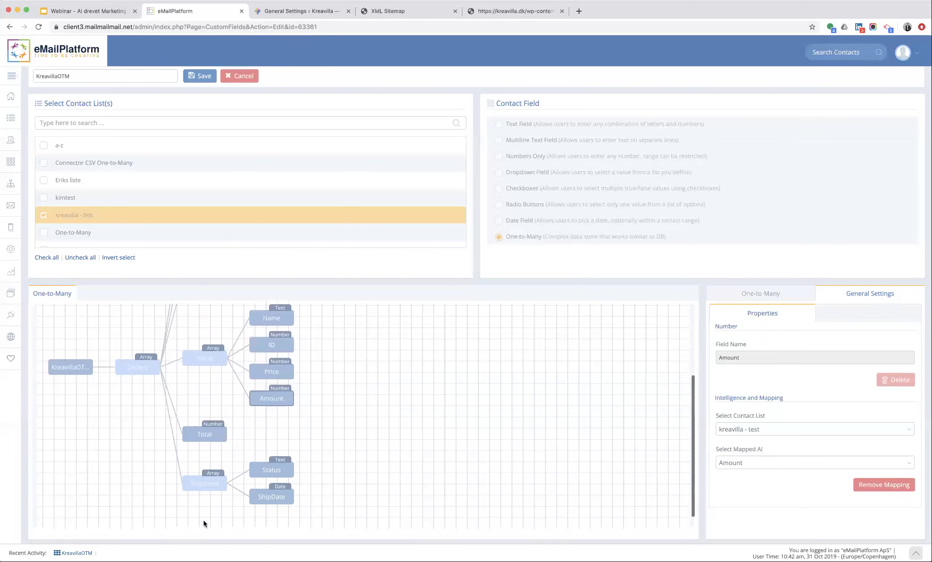
pyautogui.click(202, 435)
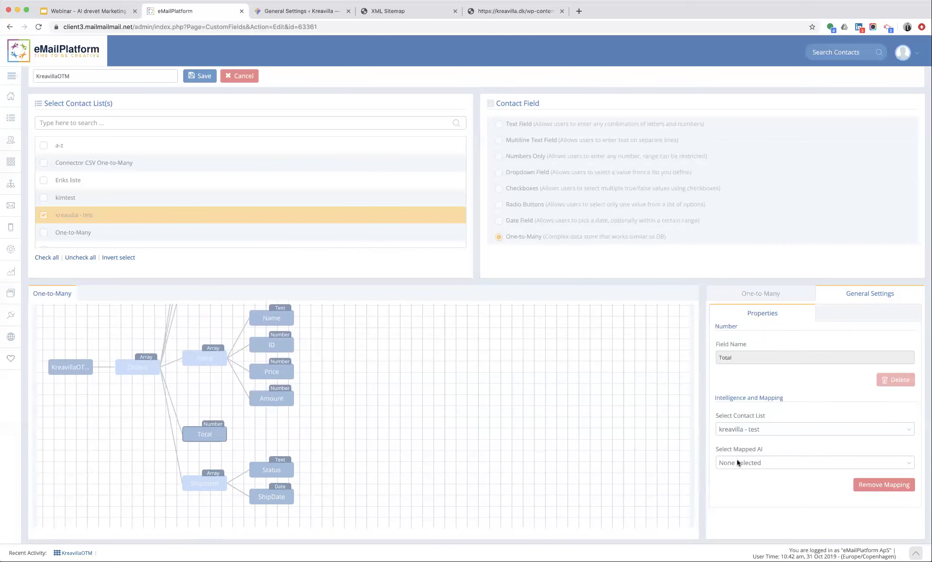
pyautogui.click(739, 463)
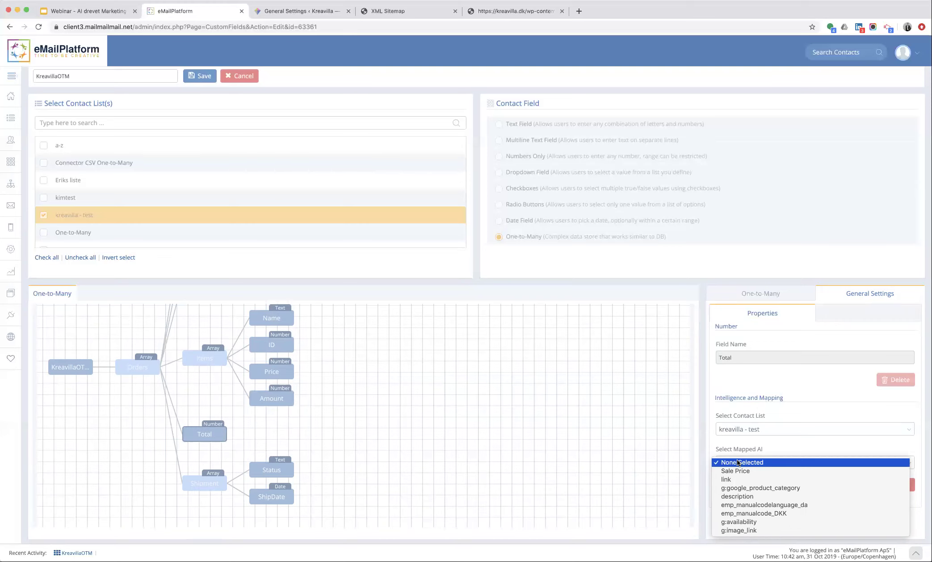
pyautogui.click(736, 462)
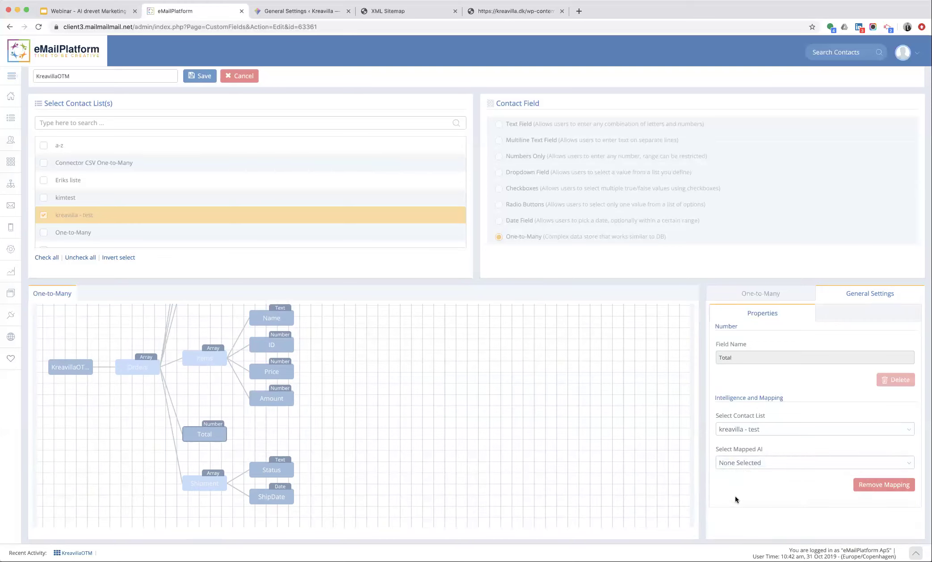
# - Look over the One-to-Many structure once more and save the KreavillaOTM contact field
pyautogui.scroll(5, 262, 408)
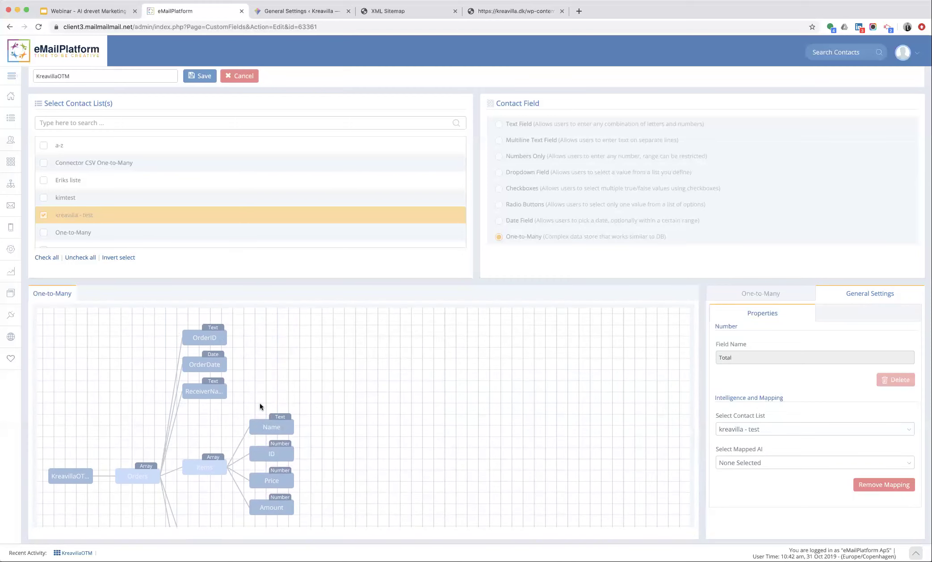
pyautogui.scroll(-6, 260, 406)
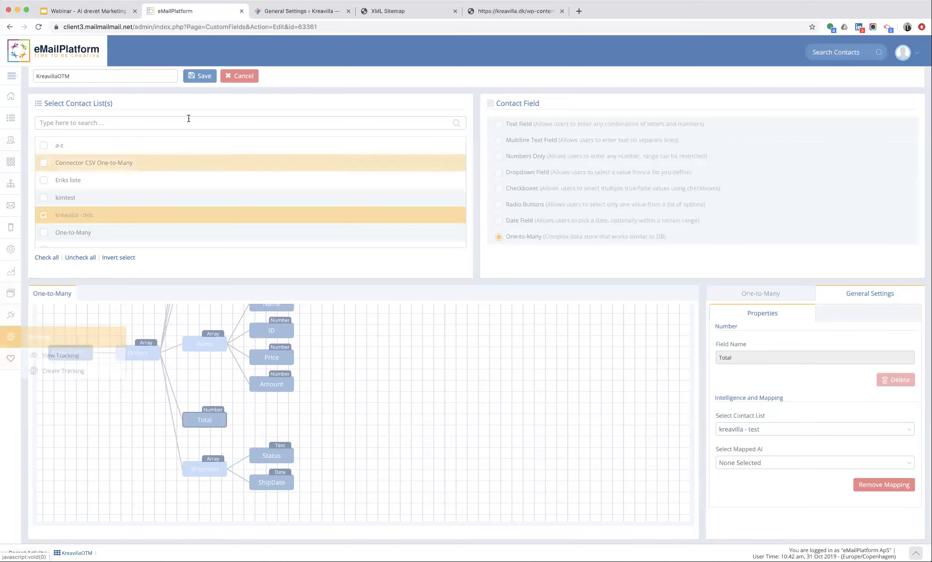
pyautogui.click(200, 77)
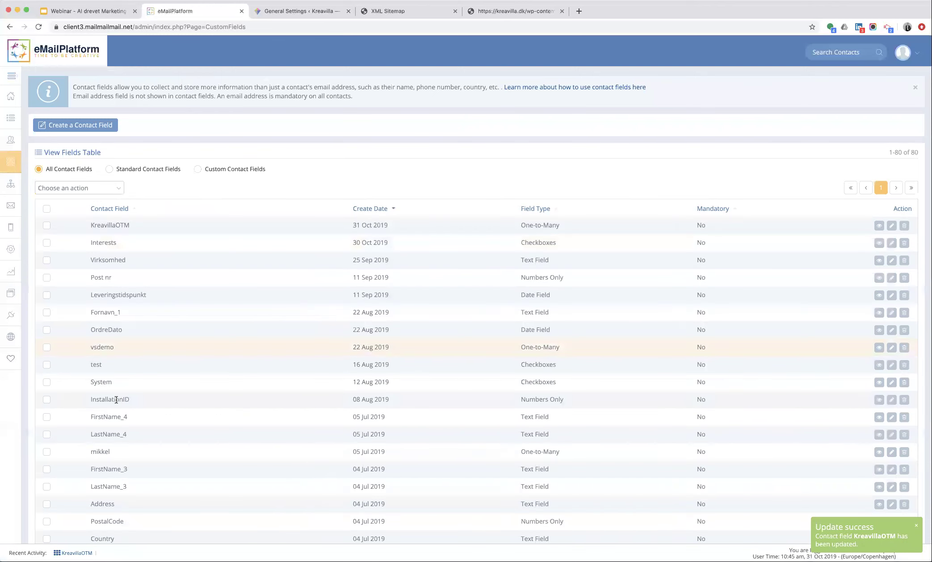
# - Open the Intelligence AI mapping overview and check the One-to-Many mapping status of the kreavilla - test list
pyautogui.moveTo(10, 363)
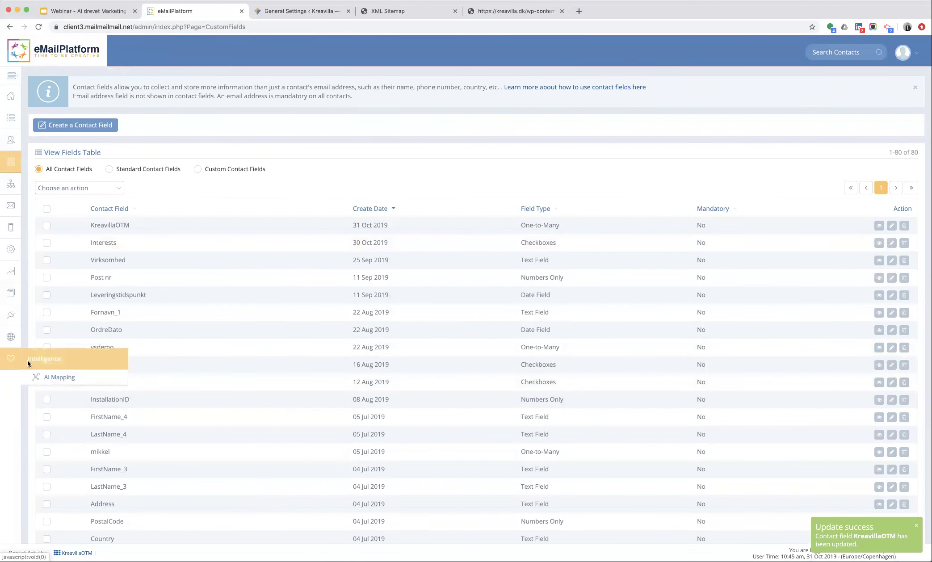
pyautogui.click(69, 378)
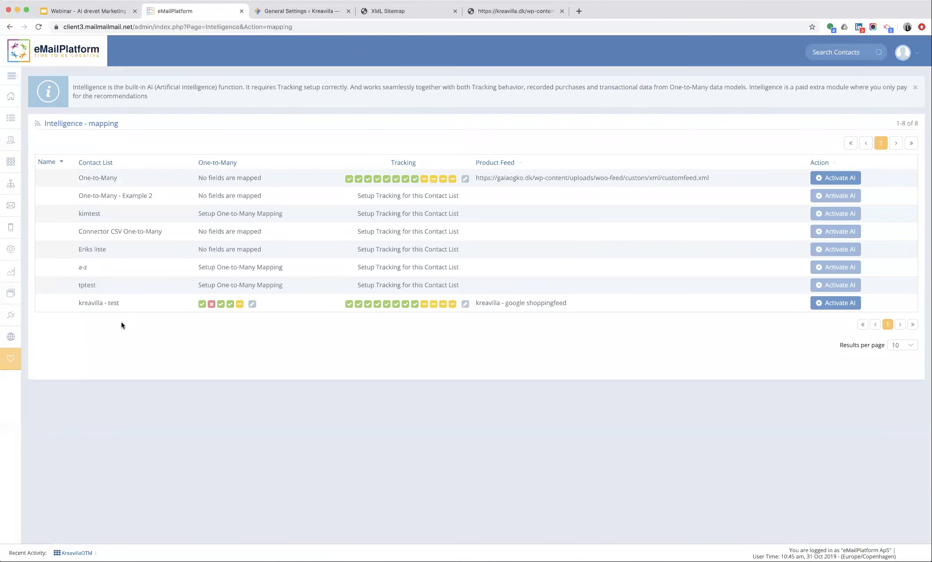
pyautogui.moveTo(210, 305)
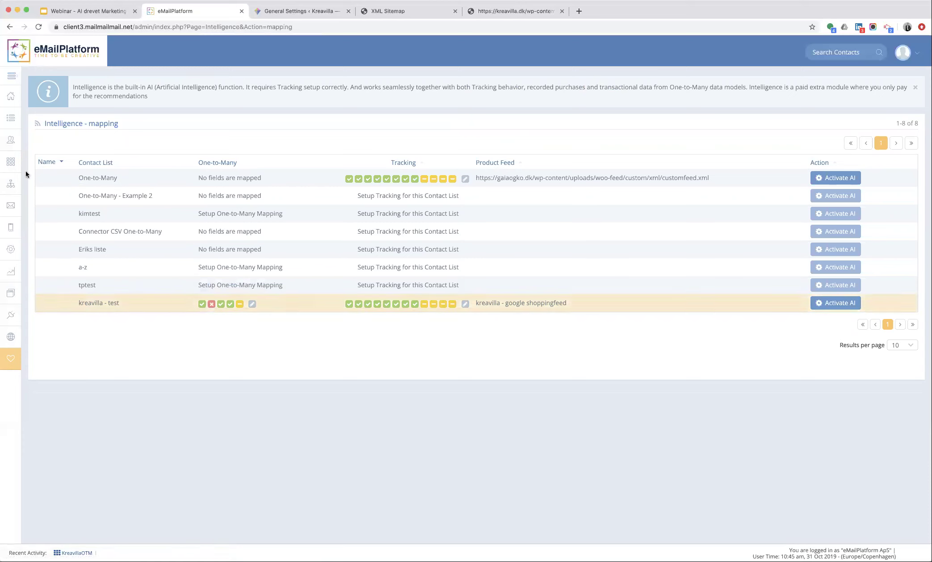
# - Open the KreavillaOTM contact field for editing and check the item Price field's AI mapping, keeping it at Price
pyautogui.moveTo(15, 167)
pyautogui.click(50, 181)
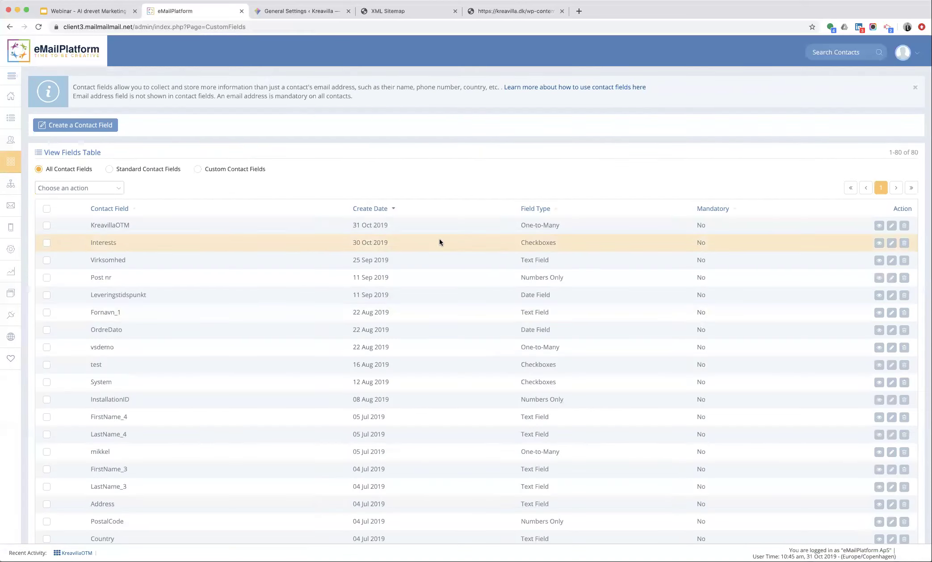
pyautogui.click(883, 228)
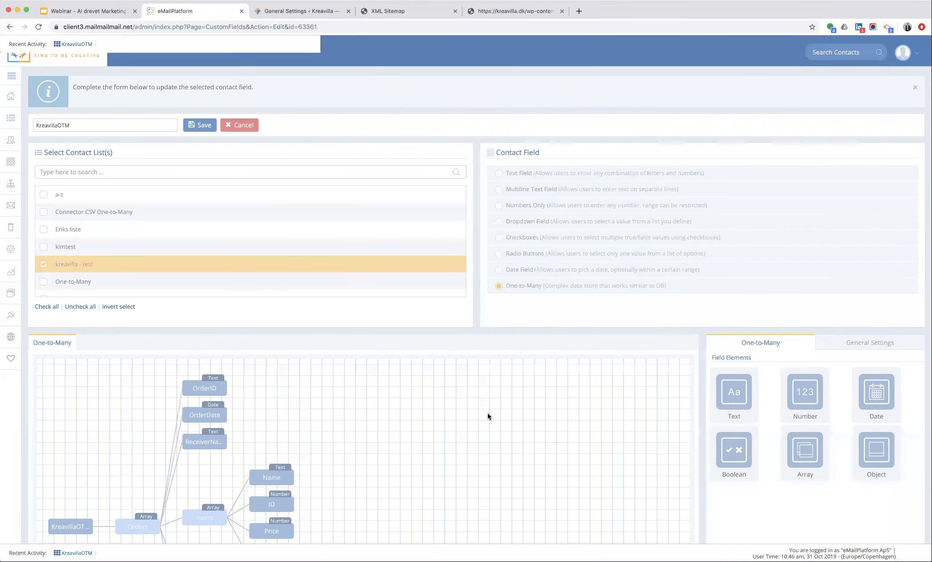
pyautogui.scroll(-5, 437, 445)
pyautogui.click(274, 418)
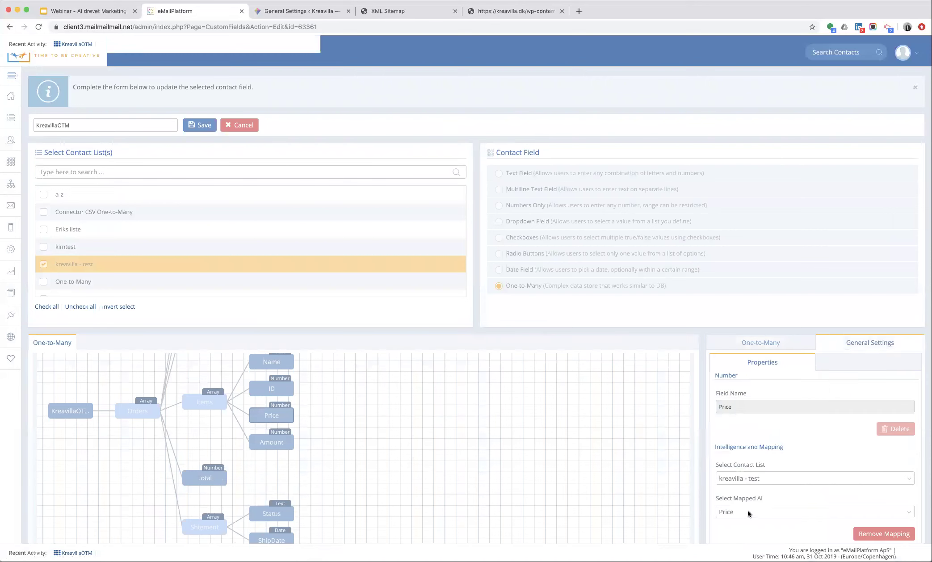
pyautogui.click(748, 512)
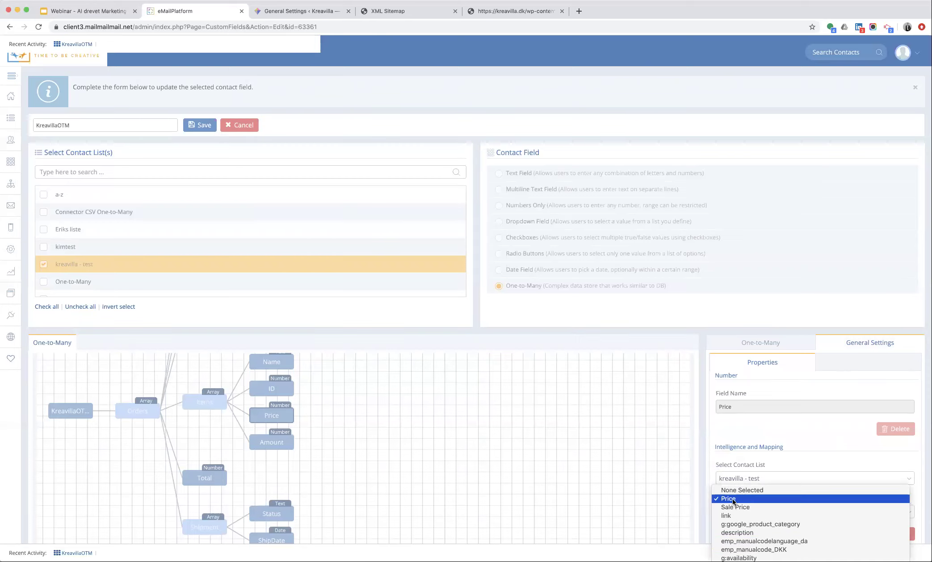
pyautogui.click(733, 499)
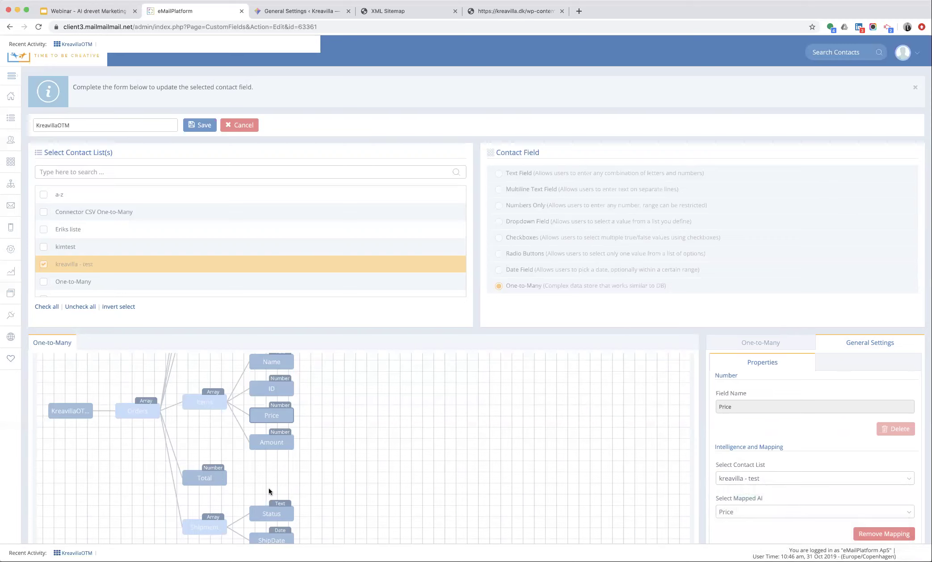
# - Map the order's Total field to the Sale Price AI value and save the KreavillaOTM contact field
pyautogui.scroll(4, 269, 488)
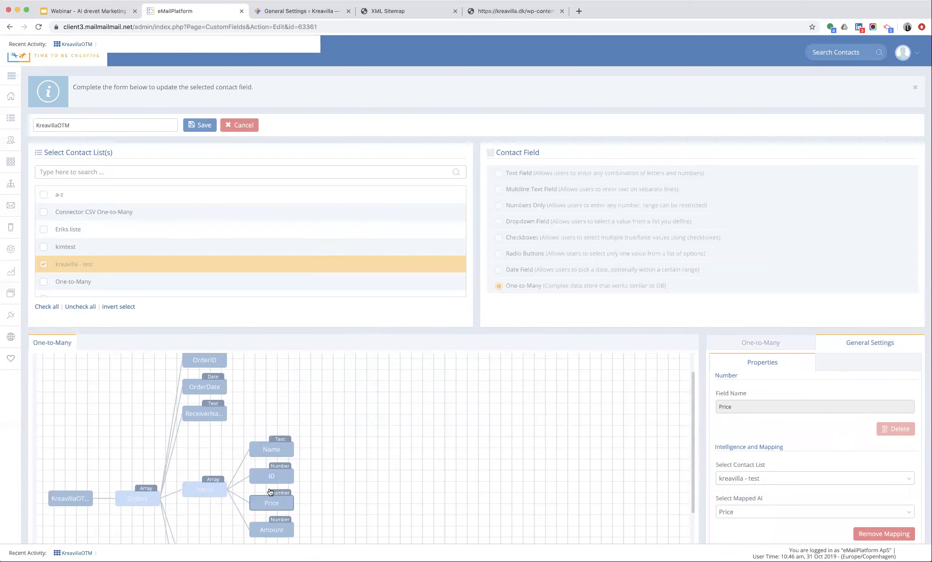
pyautogui.scroll(-4, 270, 490)
pyautogui.click(209, 475)
pyautogui.click(734, 510)
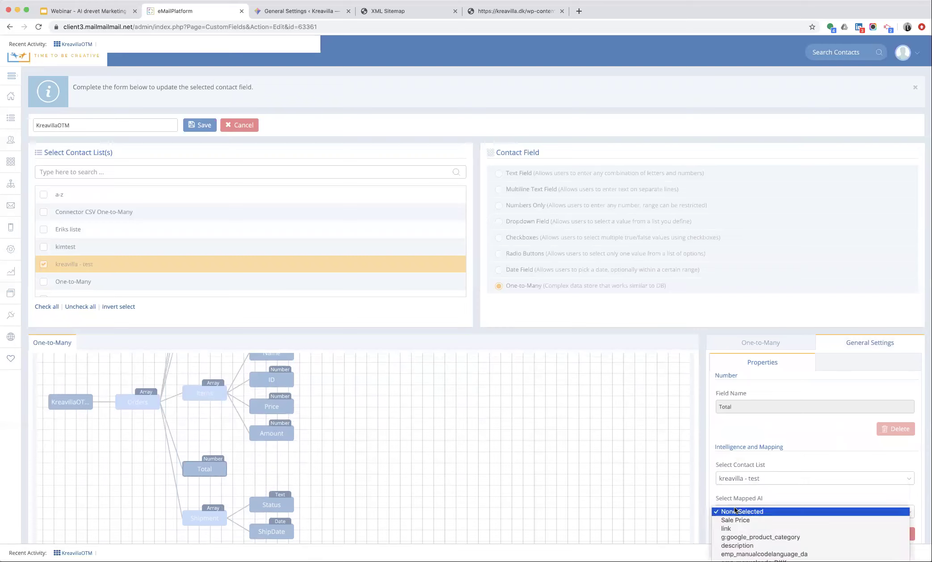
pyautogui.click(737, 518)
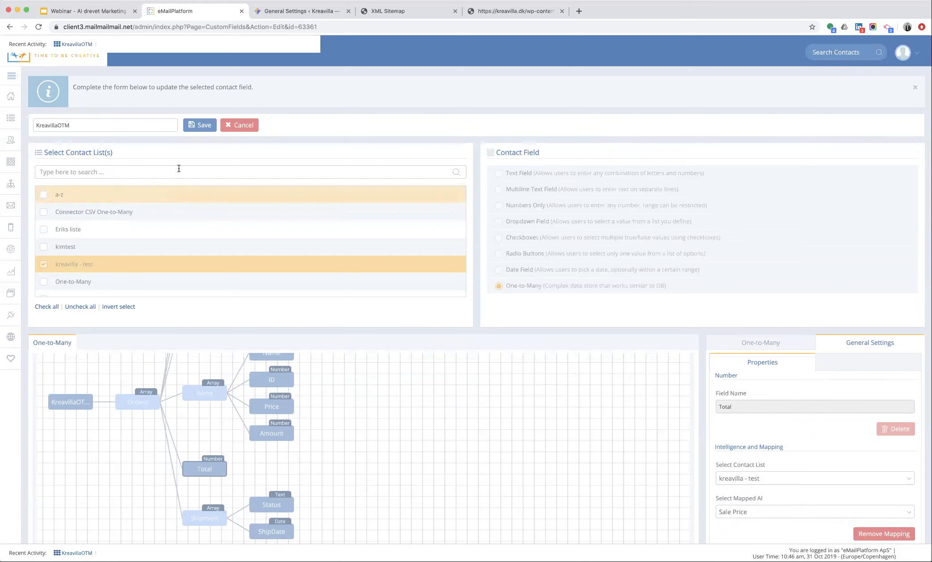
pyautogui.click(197, 129)
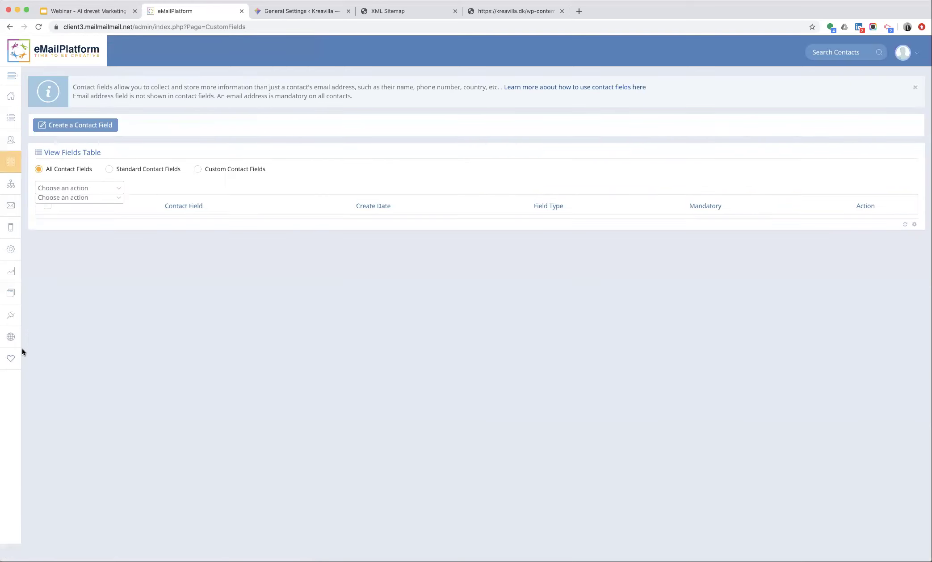
# - Activate AI for the kreavilla - test list in the Intelligence mapping overview and name it kreavilla
pyautogui.moveTo(10, 362)
pyautogui.click(58, 378)
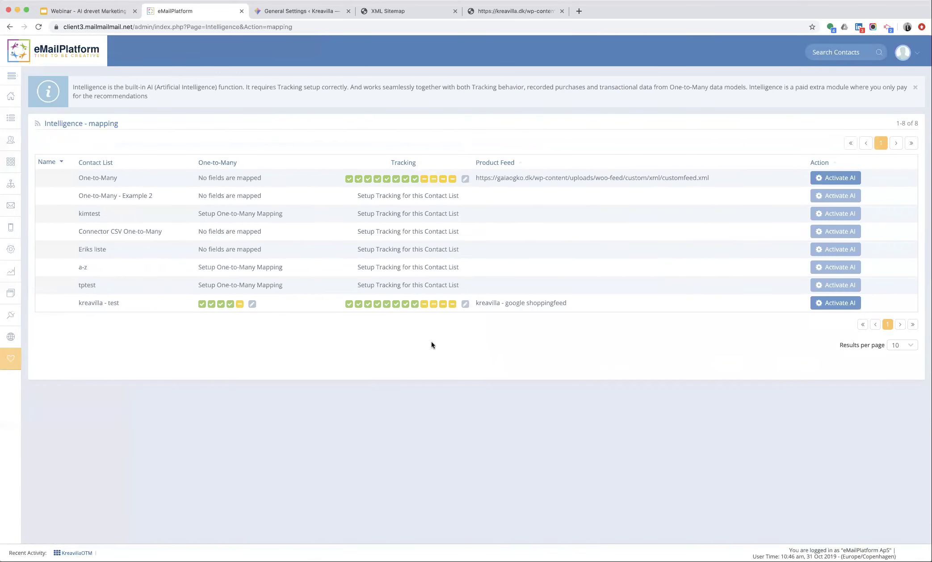
pyautogui.click(835, 303)
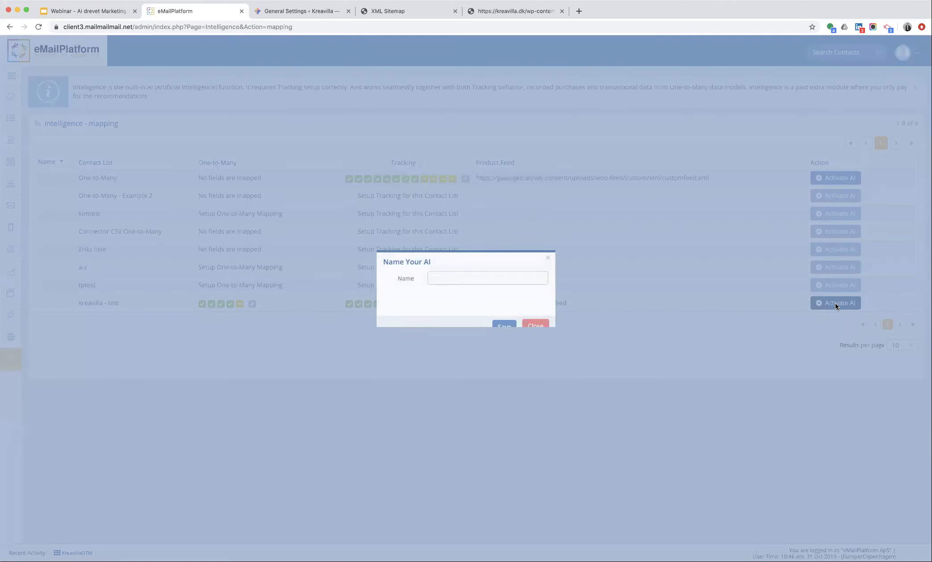
pyautogui.click(432, 283)
pyautogui.write('kreavilla')
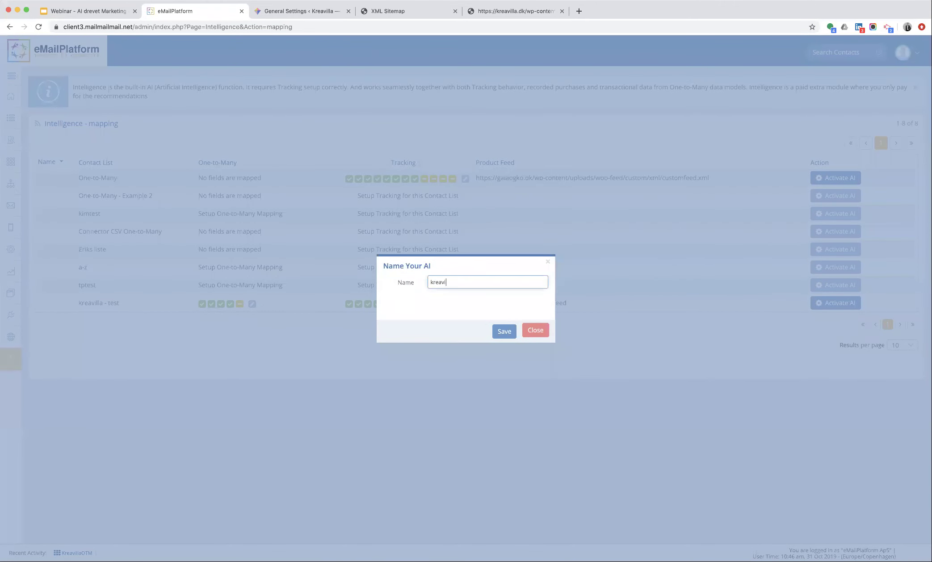
pyautogui.click(504, 331)
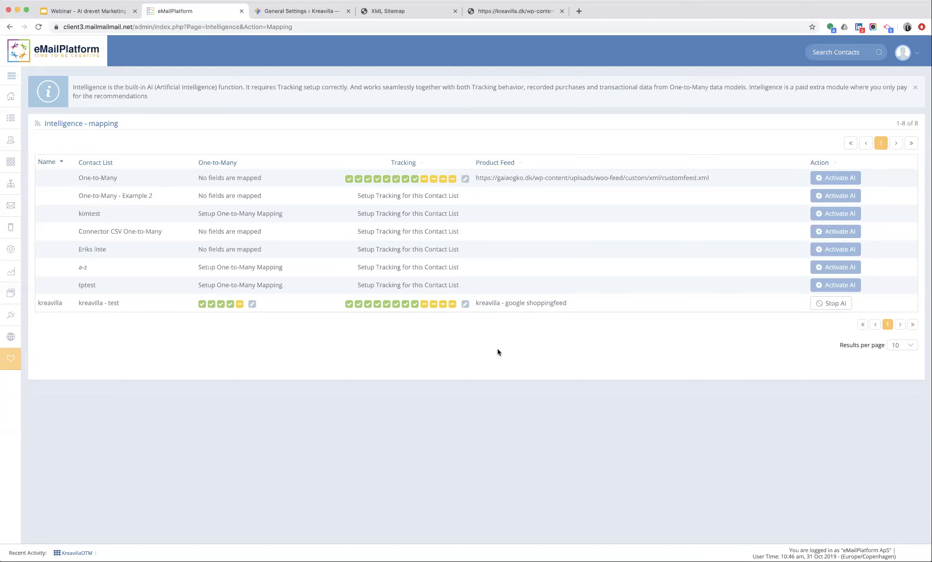
# - Create an email campaign named "ai webinar" for the kreavilla - test list, starting from the Blank template
pyautogui.moveTo(8, 210)
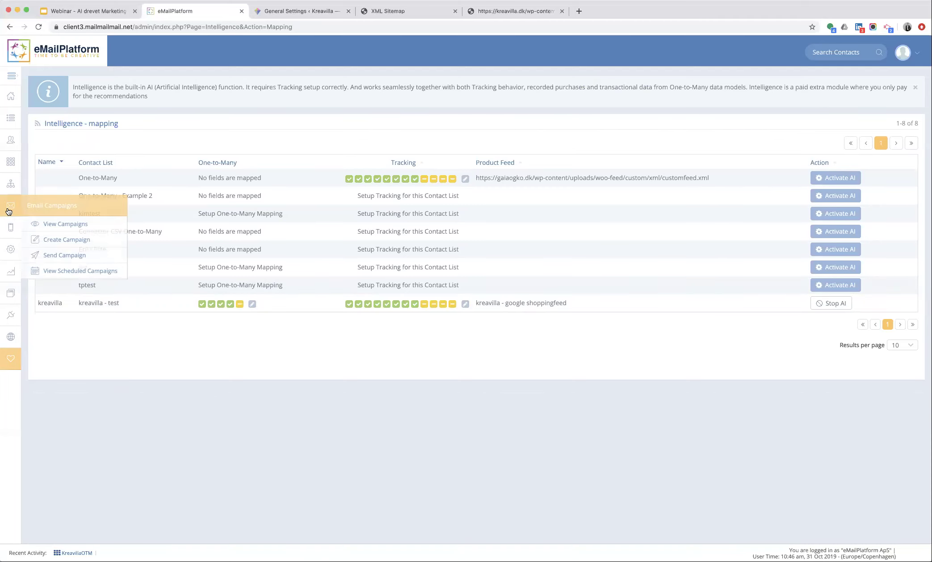
pyautogui.click(54, 241)
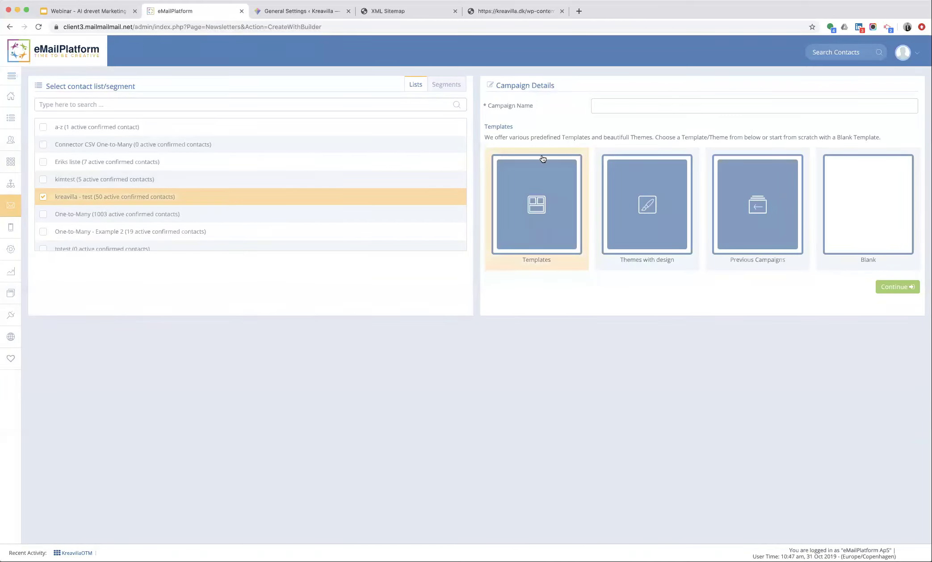
pyautogui.click(623, 105)
pyautogui.write('ai webinar')
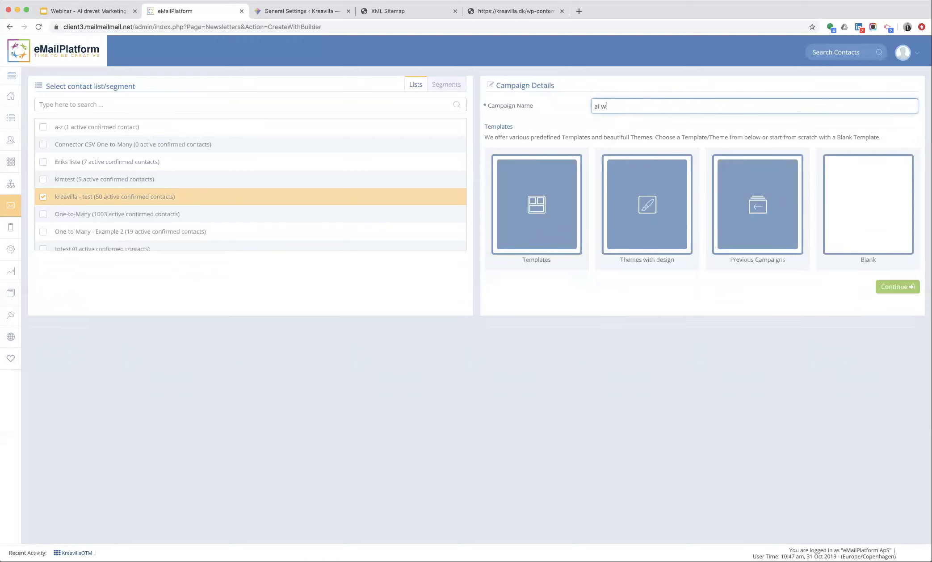
pyautogui.click(850, 204)
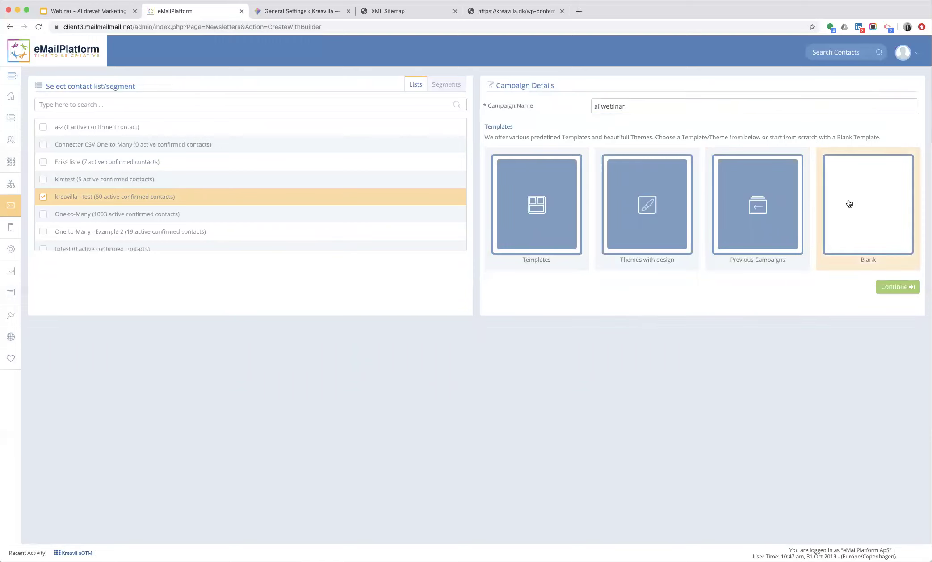
pyautogui.click(897, 288)
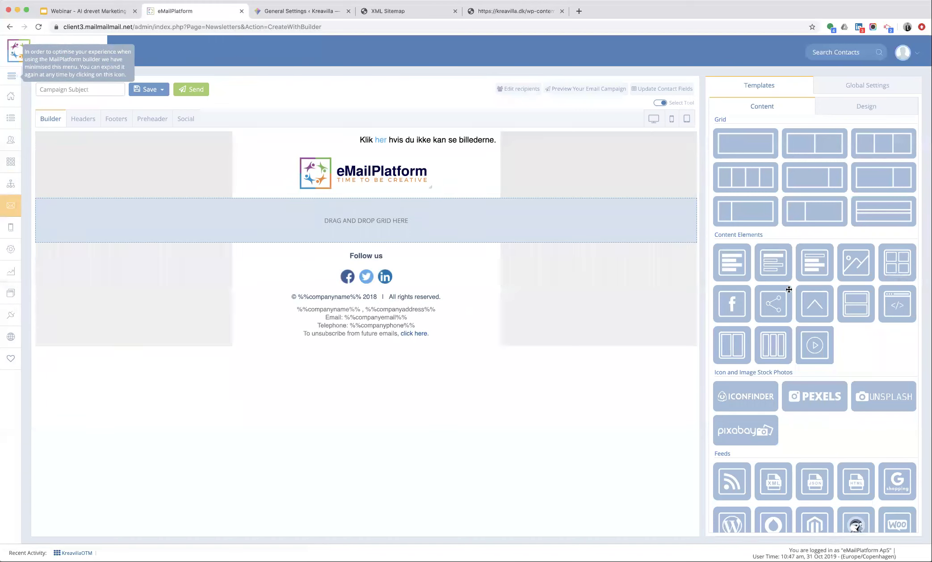
# - Set the newsletter's global background color to #f0f0f0
pyautogui.click(861, 86)
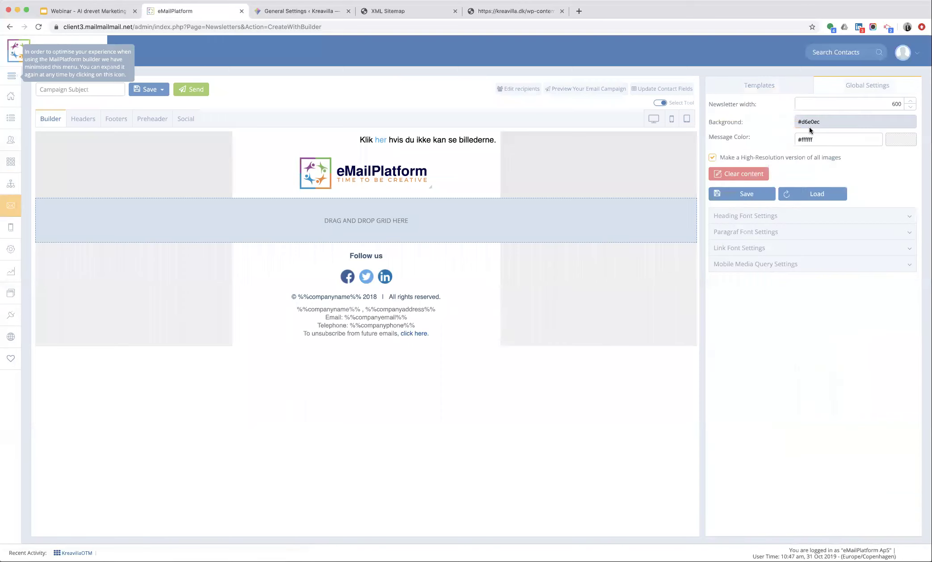
pyautogui.click(809, 122)
pyautogui.moveTo(810, 75); pyautogui.dragTo(807, 53)
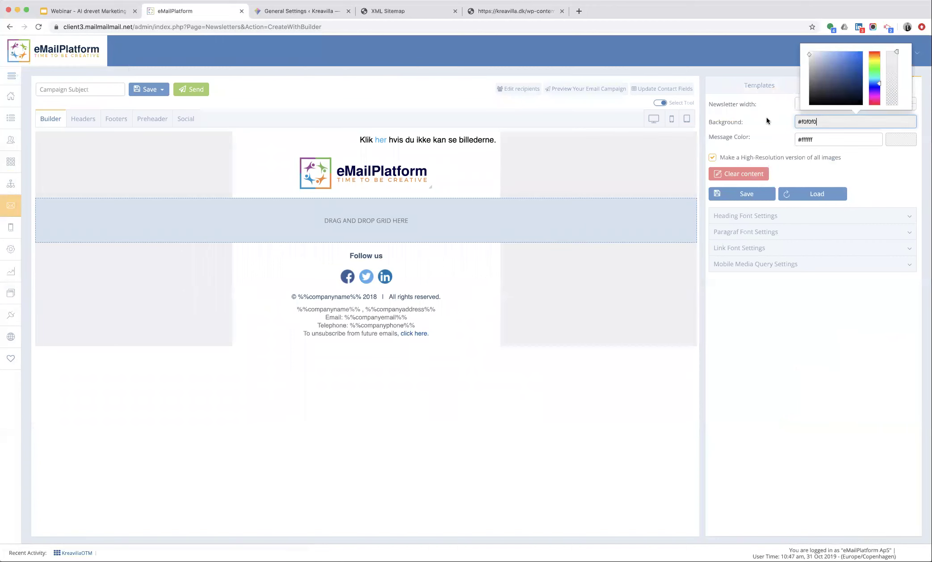
# - Insert the saved two-column headline, image and text module between header and footer, and convert it to a Feed Block
pyautogui.click(760, 85)
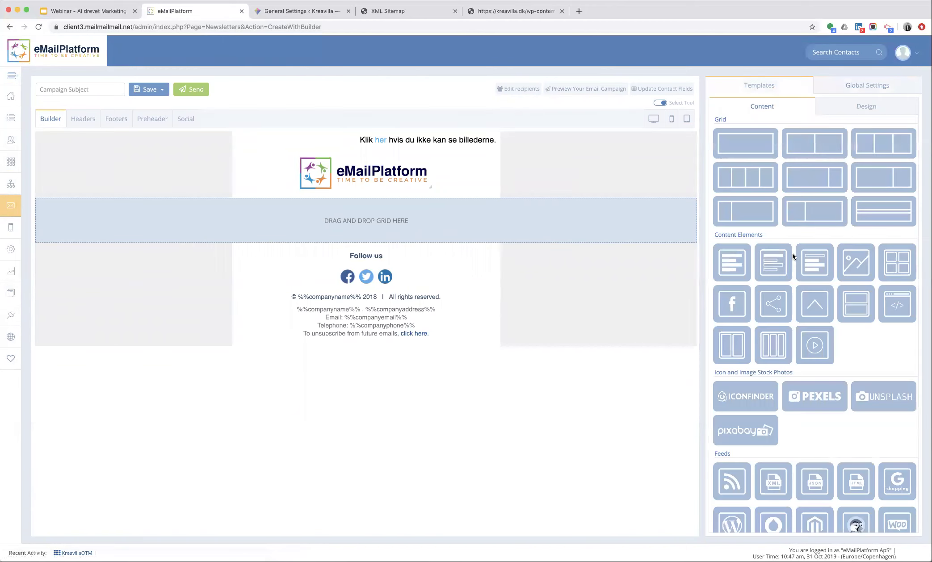
pyautogui.click(868, 111)
pyautogui.click(764, 153)
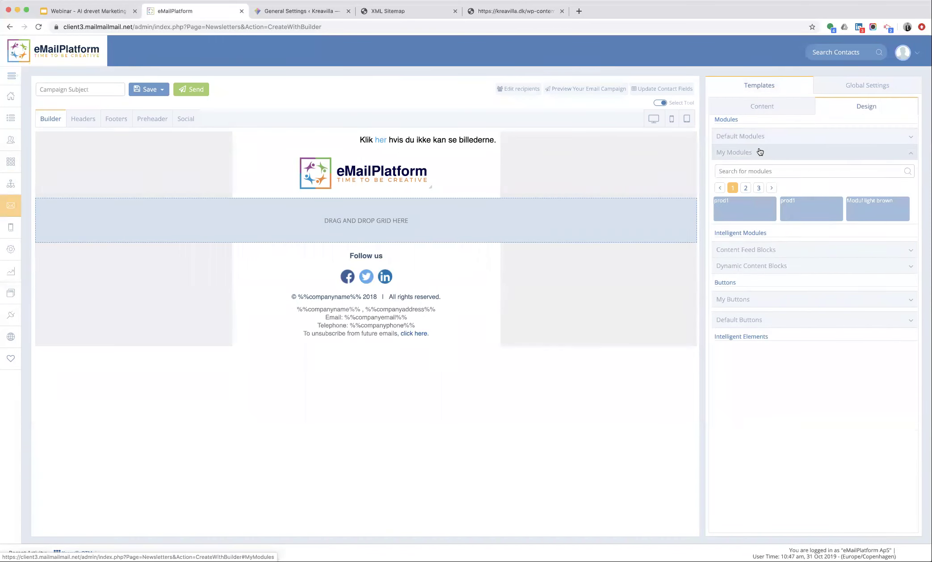
pyautogui.moveTo(804, 209); pyautogui.dragTo(376, 222)
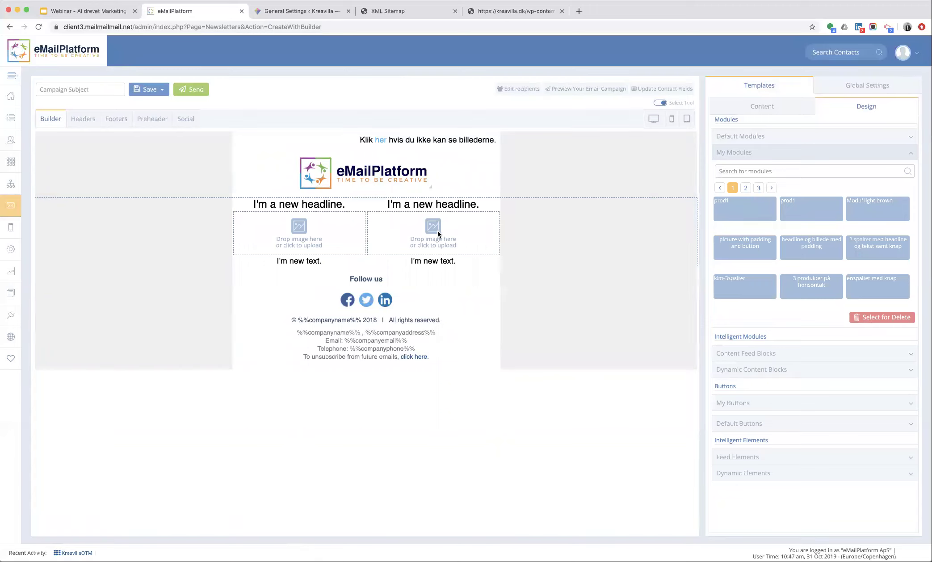
pyautogui.moveTo(647, 220)
pyautogui.click(681, 192)
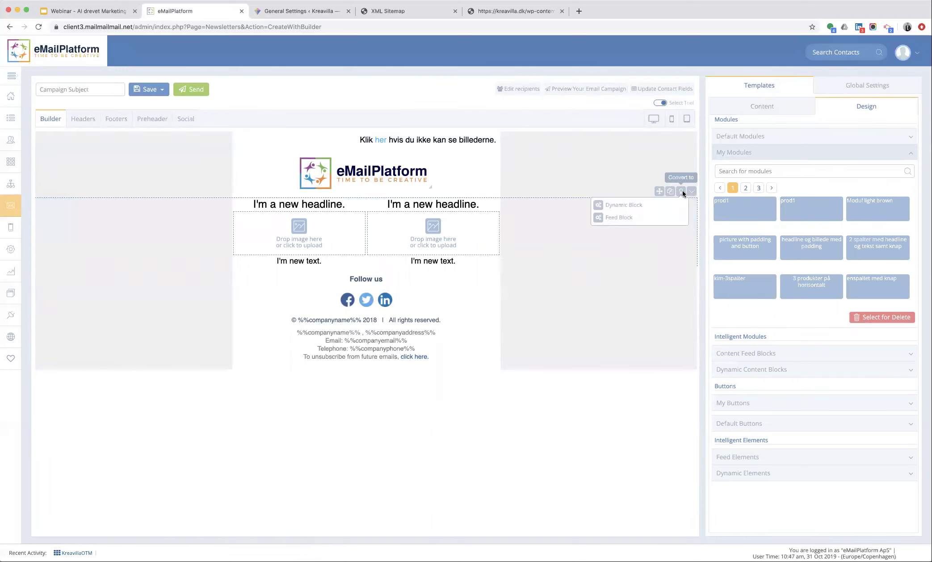
pyautogui.click(676, 218)
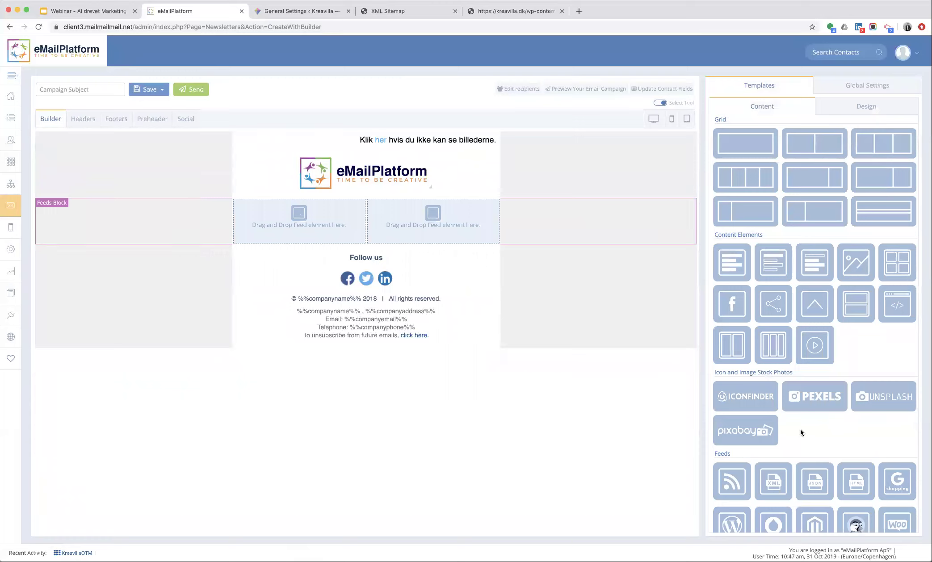
# - Add a Google Shoppingfeed element to the feed block and load the existing kreavilla - google shoppingfeed
pyautogui.scroll(-3, 826, 471)
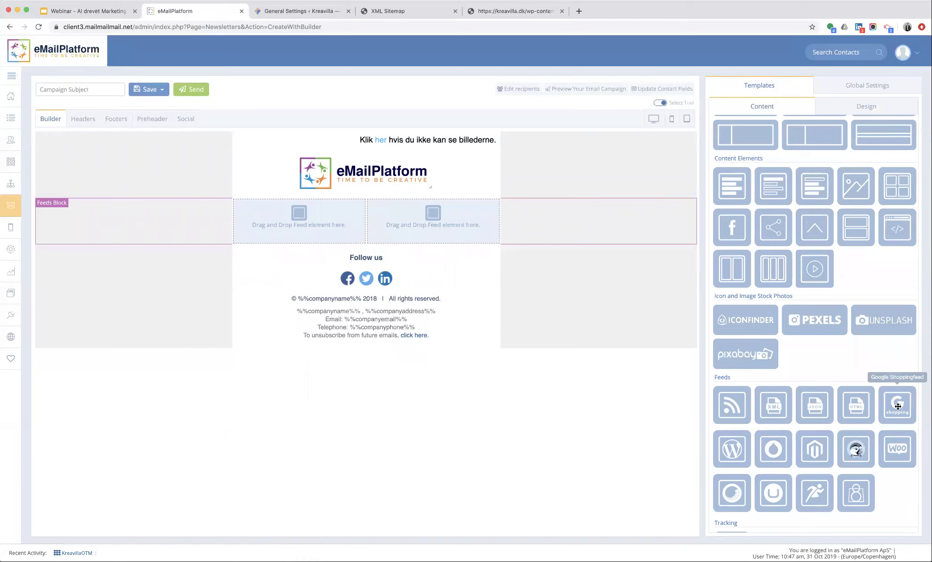
pyautogui.moveTo(898, 406); pyautogui.dragTo(477, 226)
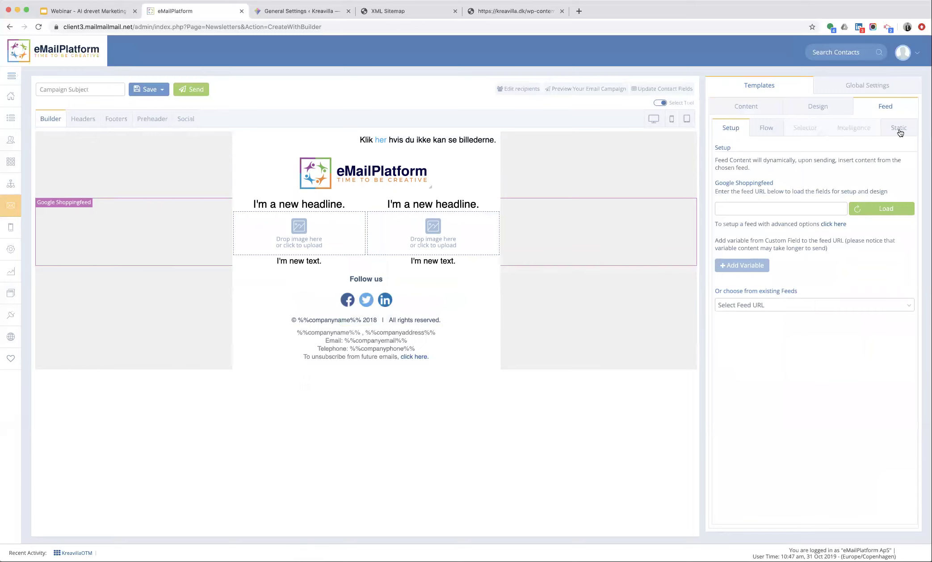
pyautogui.click(787, 305)
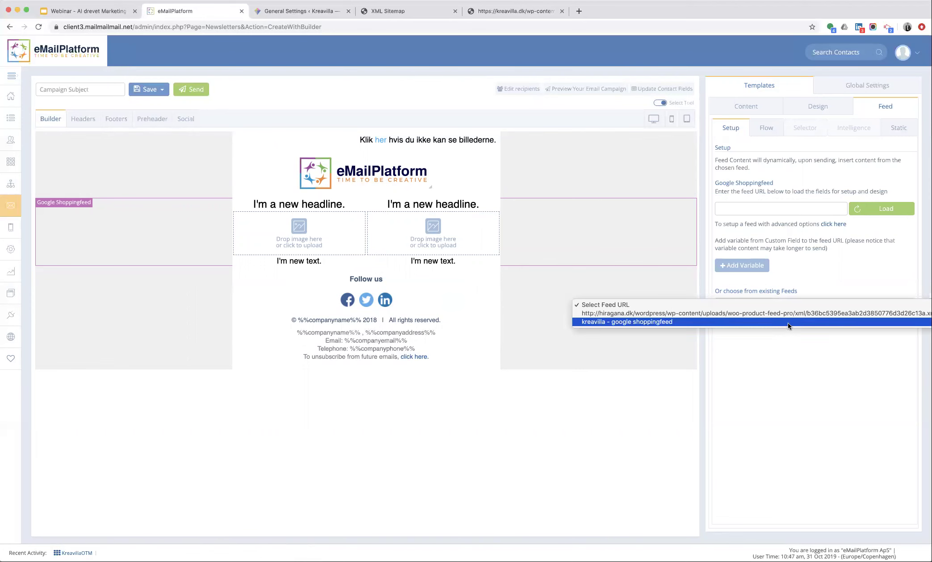
pyautogui.click(787, 323)
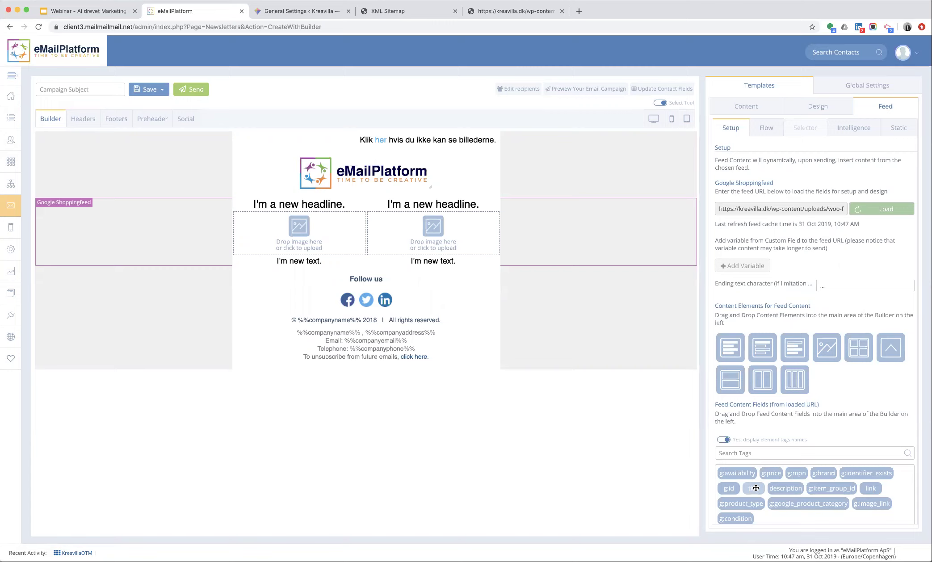
# - Assign the title, g:image_link and description feed fields to the headline, image and text in both columns
pyautogui.moveTo(756, 488); pyautogui.dragTo(281, 225)
pyautogui.moveTo(754, 488); pyautogui.dragTo(434, 209)
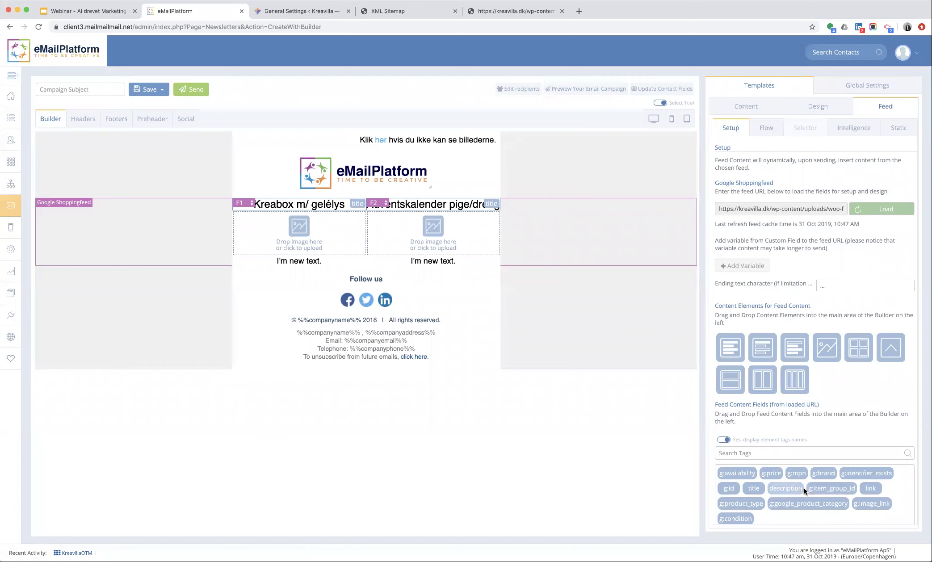
pyautogui.moveTo(624, 405); pyautogui.dragTo(303, 241)
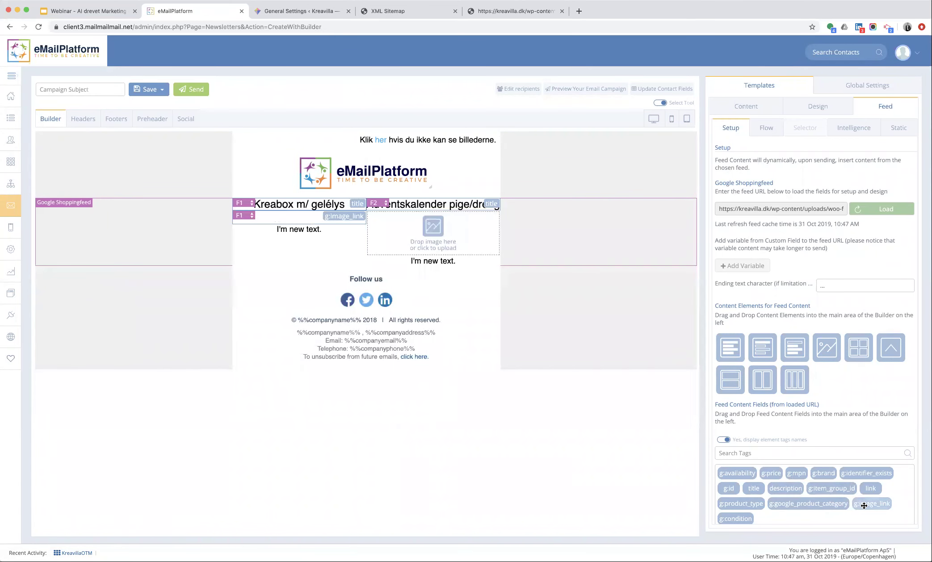
pyautogui.moveTo(870, 505); pyautogui.dragTo(447, 262)
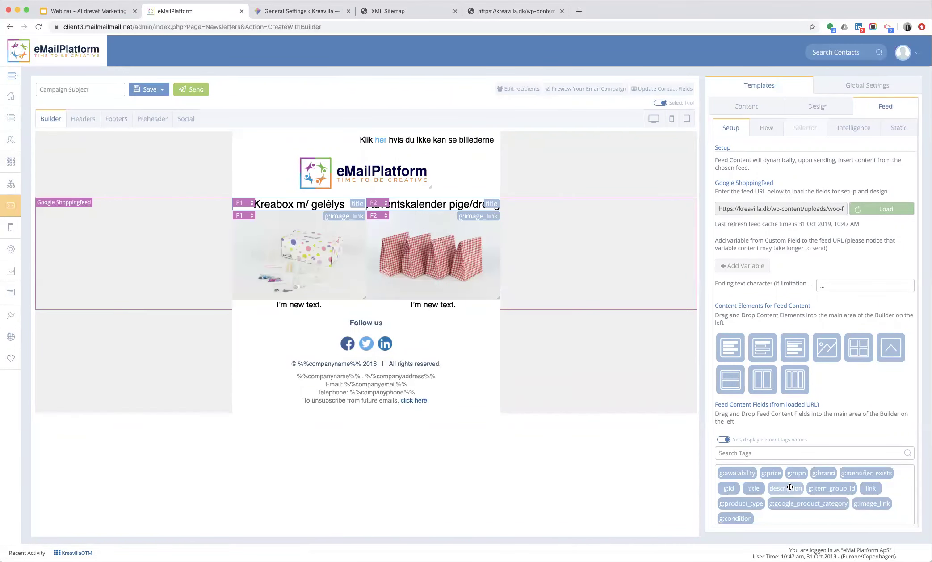
pyautogui.moveTo(786, 488); pyautogui.dragTo(291, 296)
pyautogui.moveTo(778, 488); pyautogui.dragTo(432, 294)
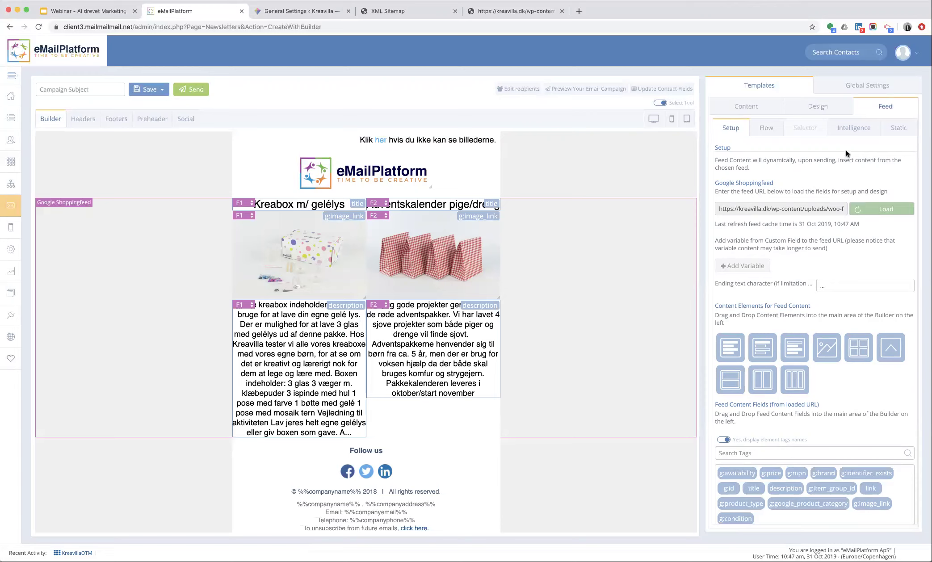
# - Set the feed's link field as the tag for linking all elements in the feed block
pyautogui.scroll(-5, 821, 176)
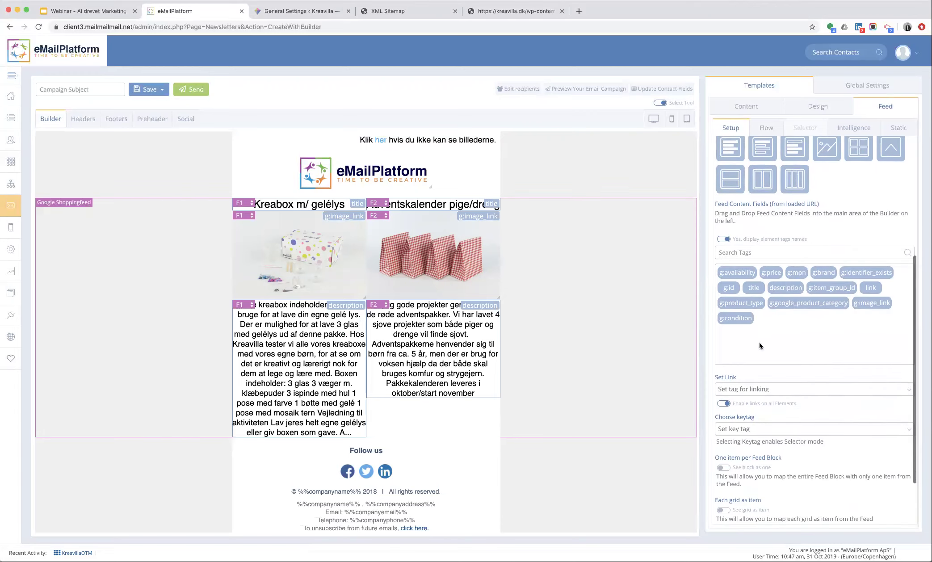
pyautogui.click(766, 391)
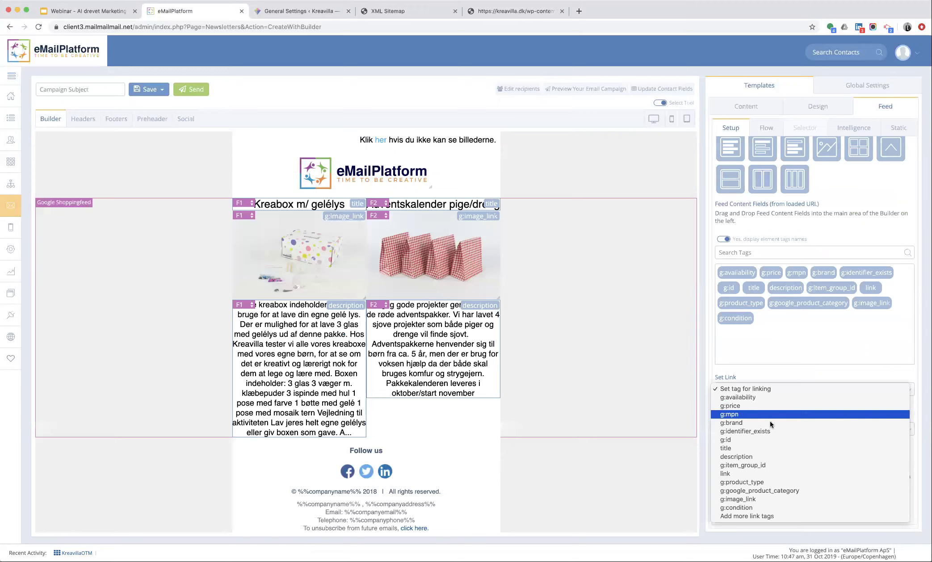
pyautogui.click(774, 474)
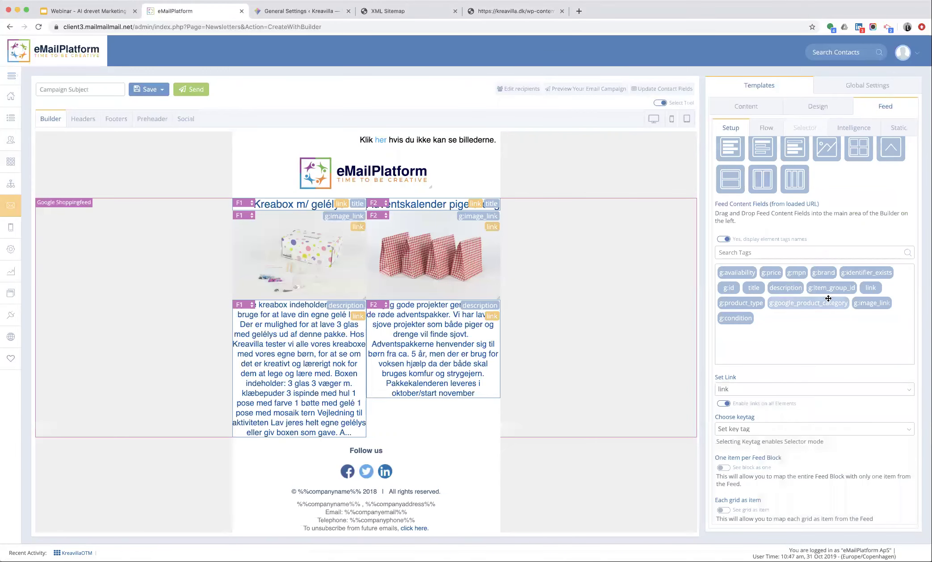
# - Connect the feed block to the mapped kreavilla Intelligence setup and set the number of items to 4
pyautogui.click(852, 126)
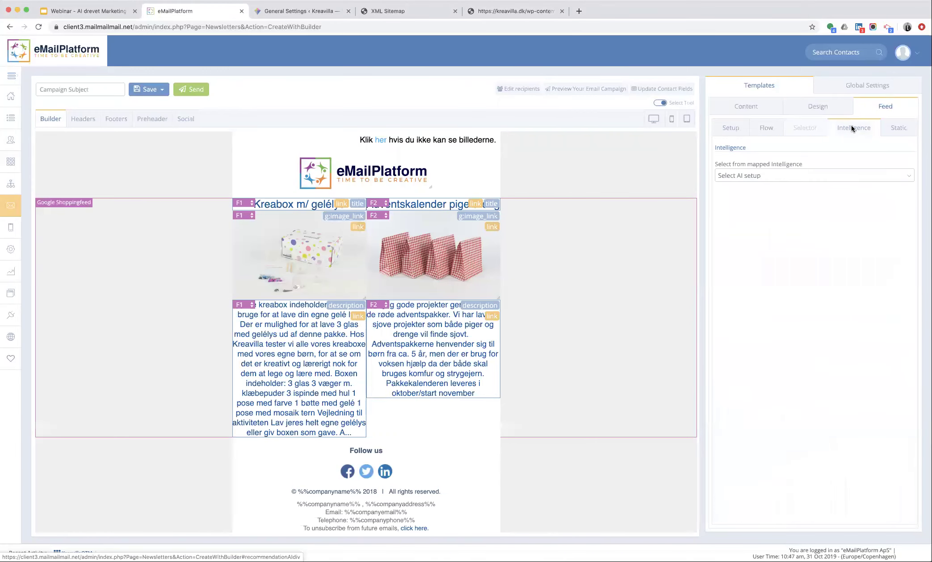
pyautogui.click(776, 176)
pyautogui.click(777, 183)
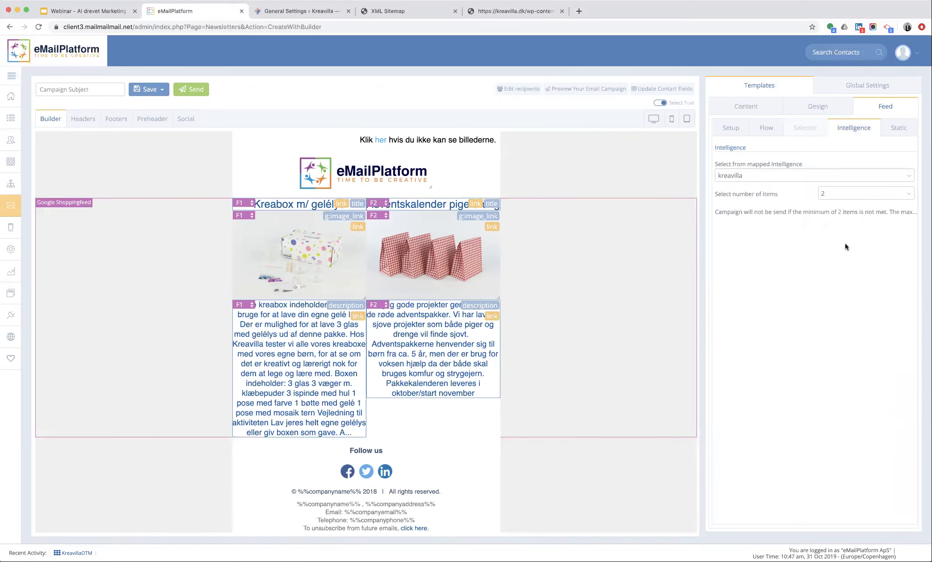
pyautogui.click(840, 194)
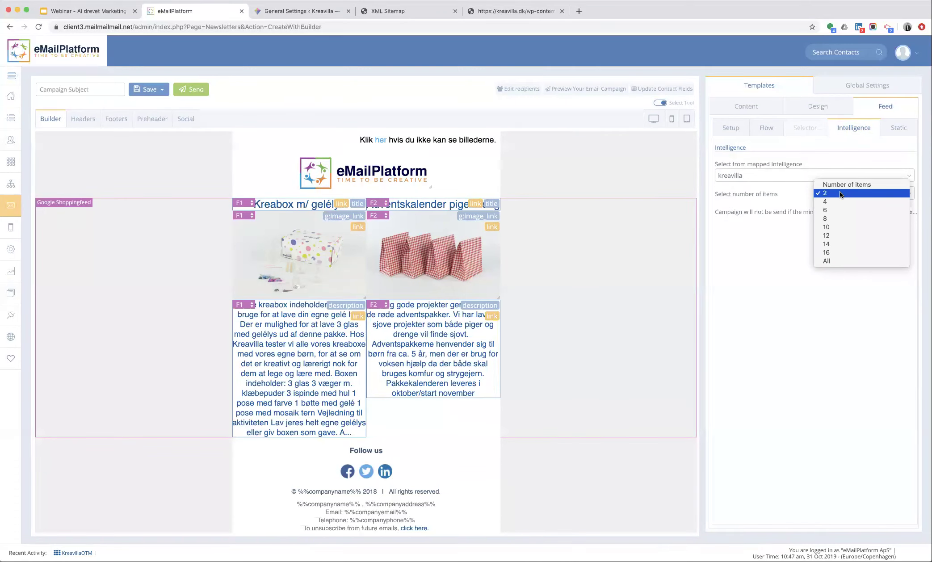
pyautogui.click(838, 201)
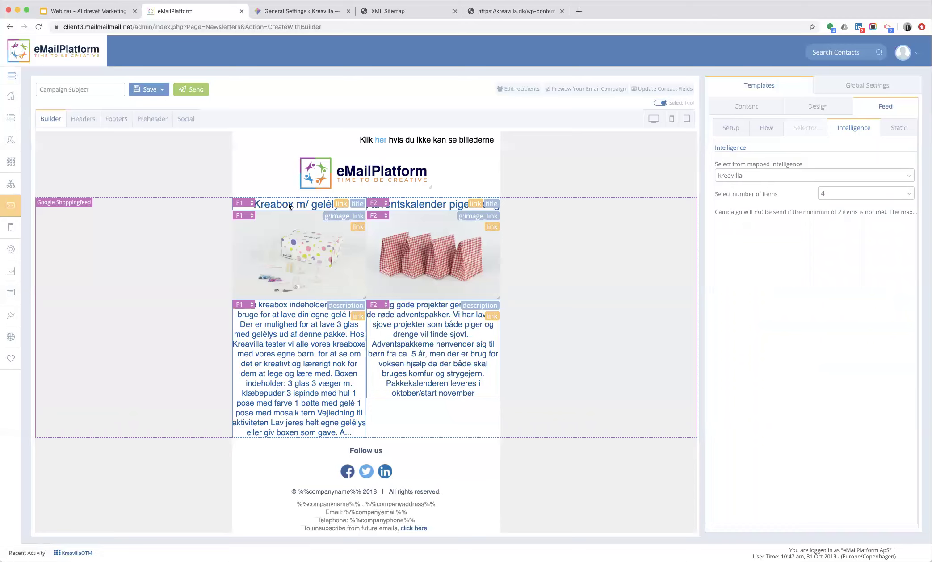
# - Give the first column's headline 10 padding on all sides, font size 20 and a feed character limit of 22
pyautogui.click(275, 207)
pyautogui.click(834, 388)
pyautogui.write('10')
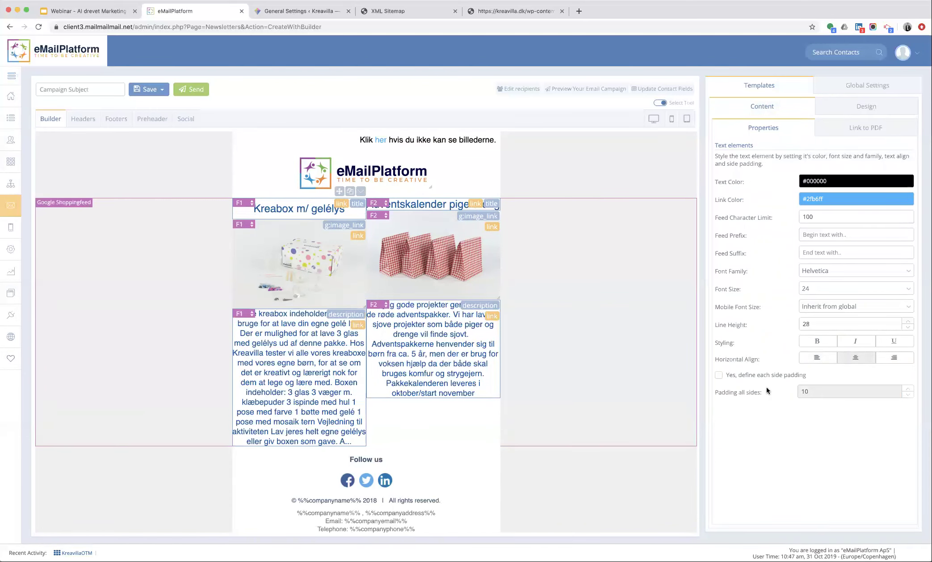
pyautogui.click(812, 288)
pyautogui.click(812, 277)
pyautogui.doubleClick(807, 217)
pyautogui.write('22')
pyautogui.press('Tab')
# - Format the second column's headline with 10 padding on all sides, font size 20 and a feed character limit of 22
pyautogui.click(439, 204)
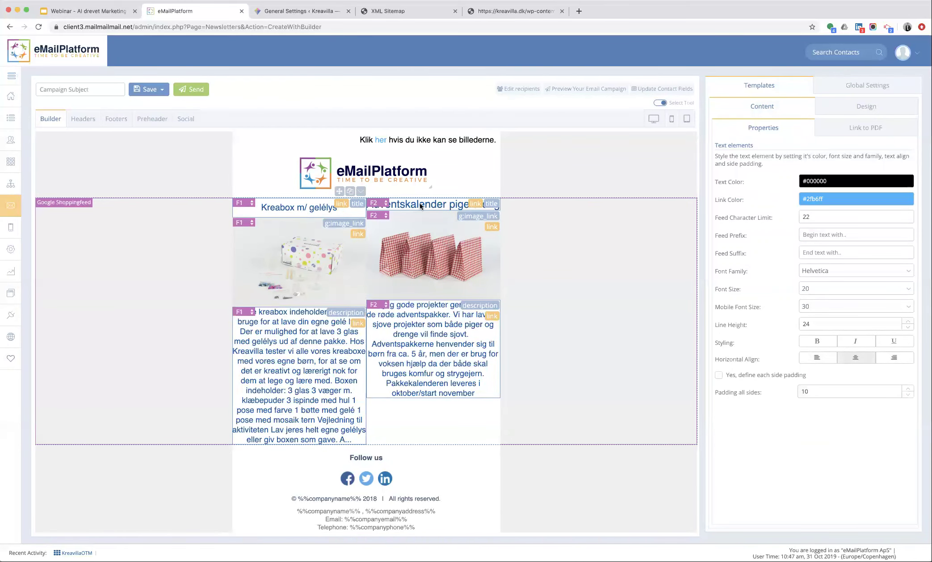
pyautogui.doubleClick(814, 391)
pyautogui.write('100')
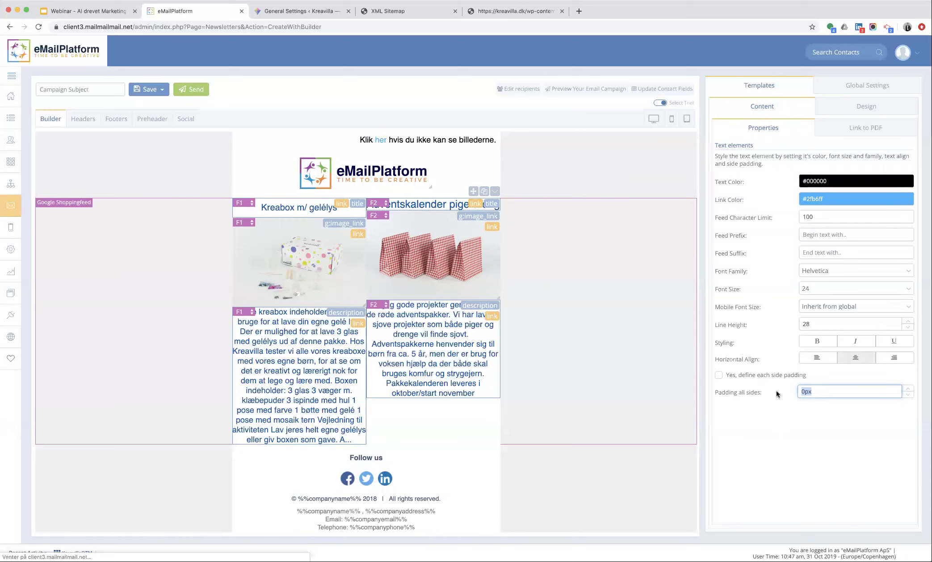
pyautogui.click(844, 288)
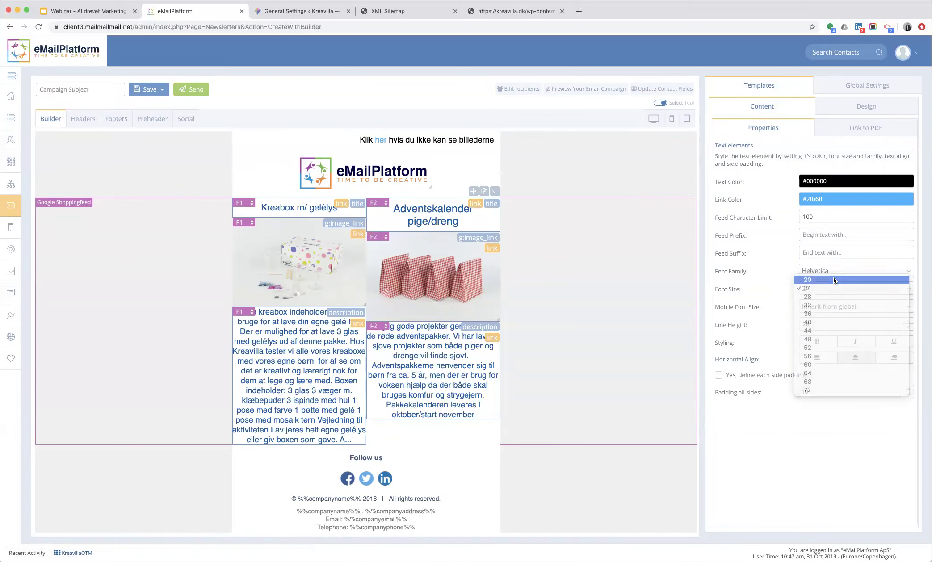
pyautogui.click(841, 286)
pyautogui.doubleClick(807, 217)
pyautogui.write('22')
pyautogui.press('Tab')
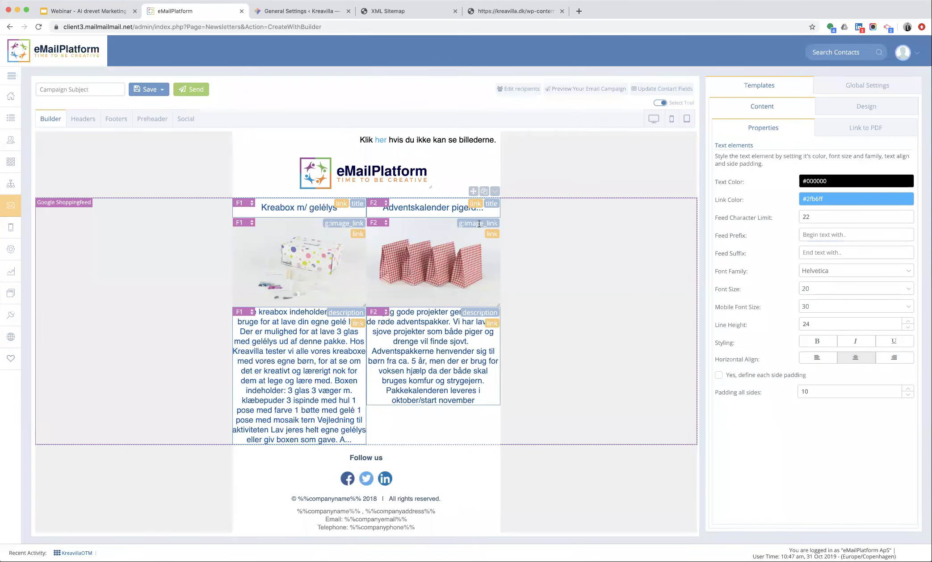
# - Format the first column's description with 15 padding on all sides, left alignment, font size 14 and a feed character limit of 130
pyautogui.click(295, 352)
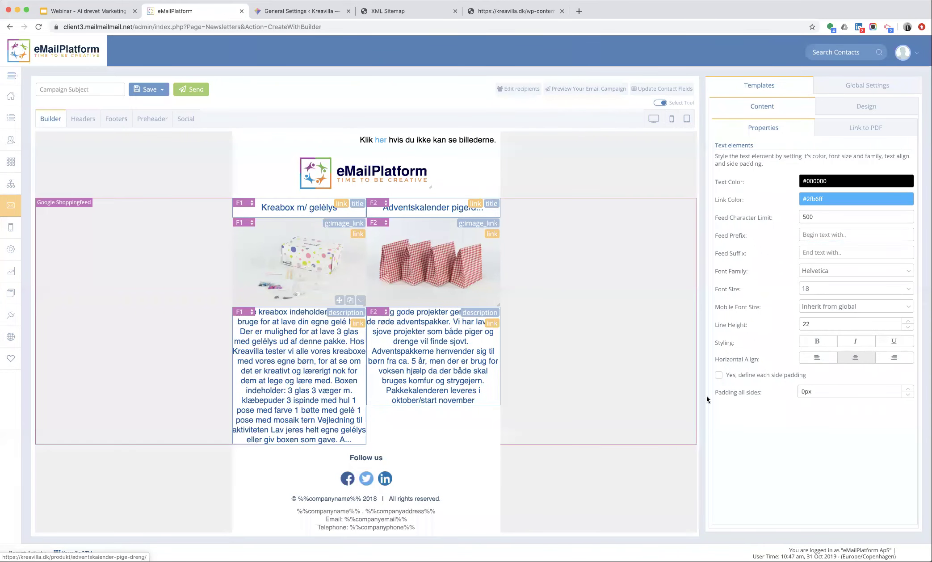
pyautogui.doubleClick(817, 392)
pyautogui.write('15')
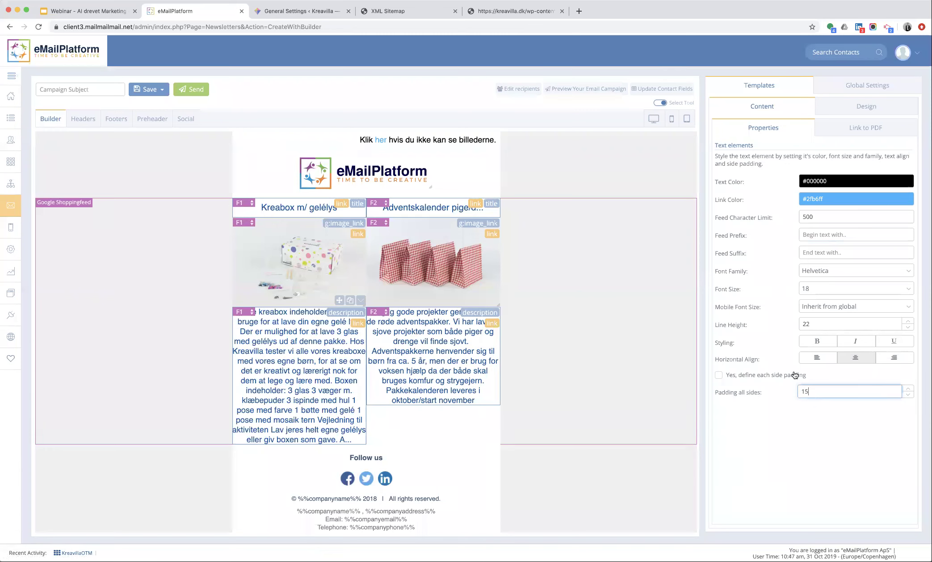
pyautogui.click(817, 362)
pyautogui.click(812, 288)
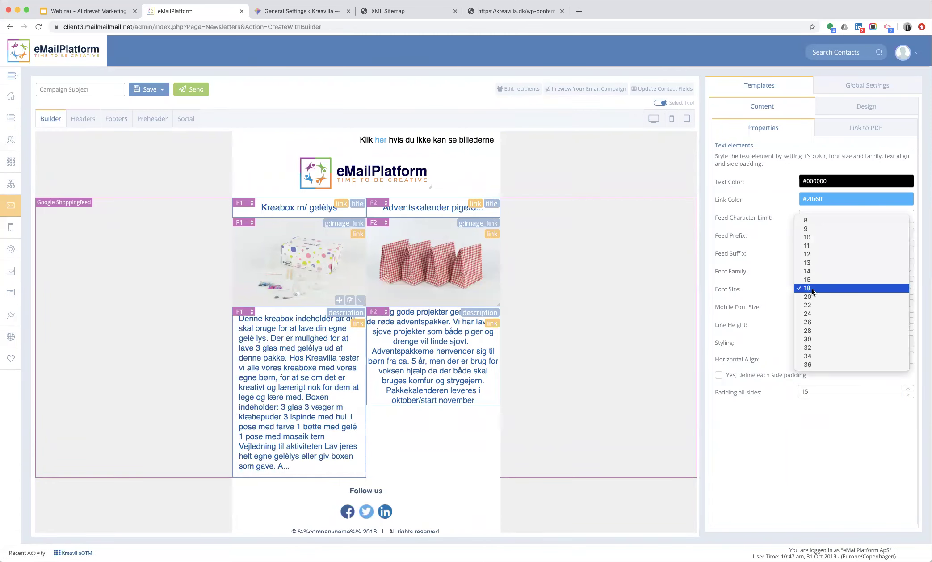
pyautogui.click(810, 272)
pyautogui.click(772, 216)
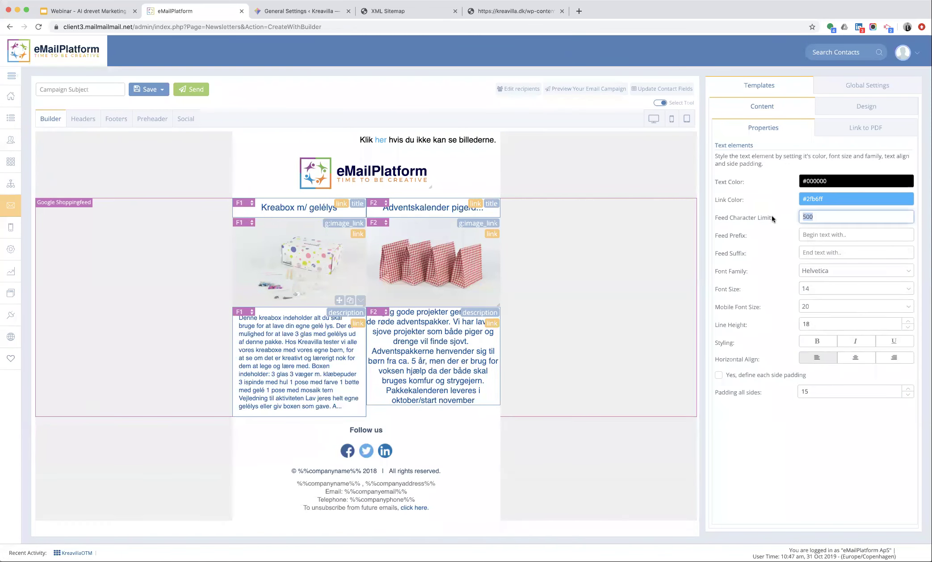
pyautogui.write('130')
pyautogui.press('Tab')
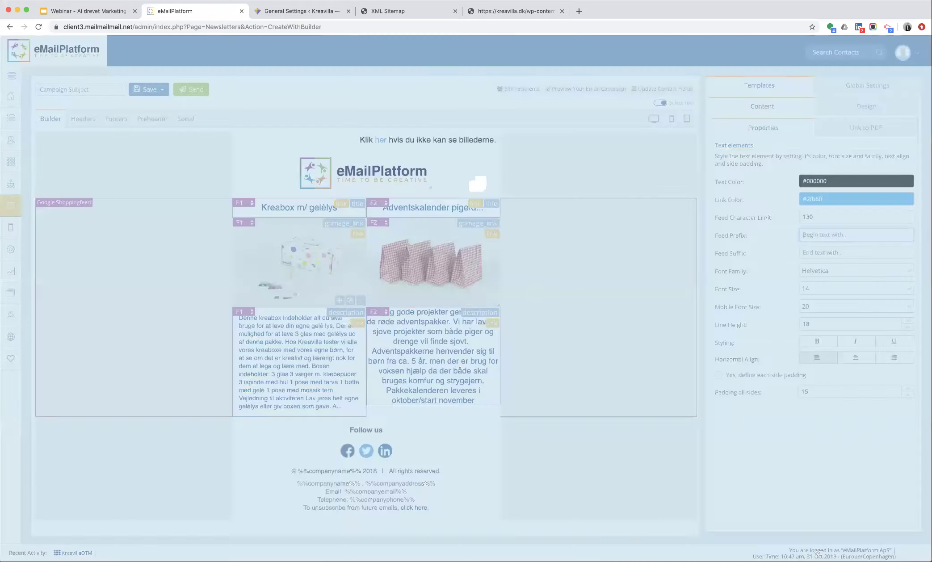
# - Give the second column's description 15 padding on all sides, left alignment, font size 14 and a feed character limit of 130
pyautogui.click(415, 345)
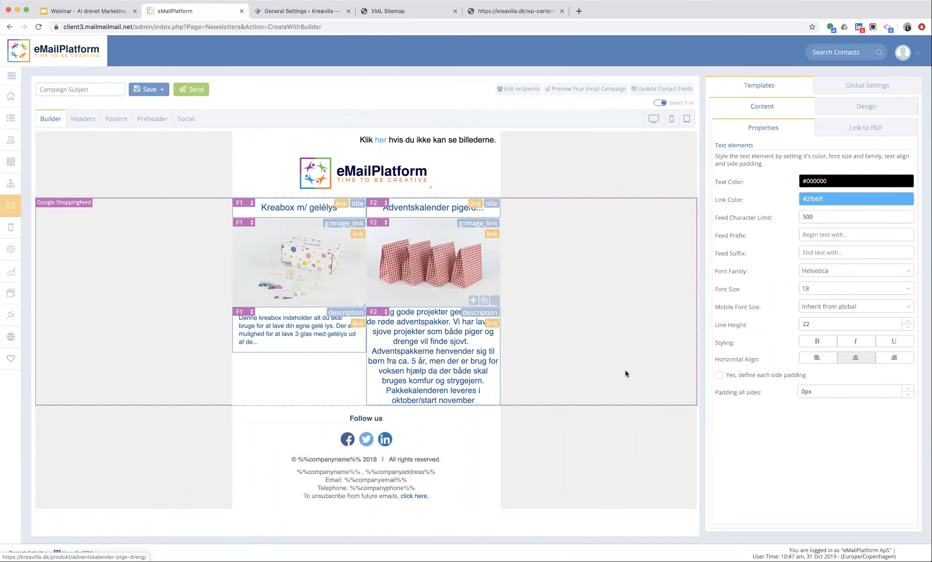
pyautogui.click(822, 395)
pyautogui.write('15')
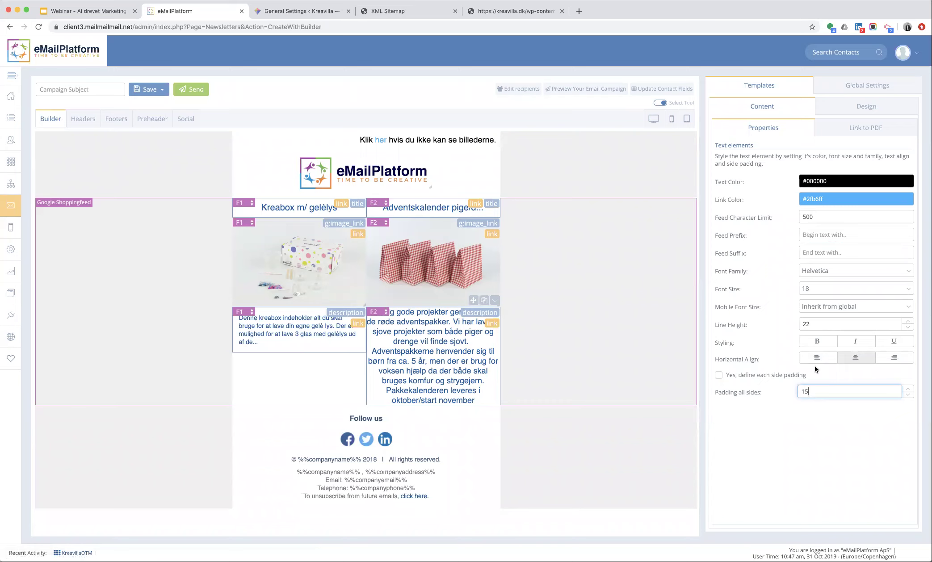
pyautogui.click(827, 359)
pyautogui.click(816, 289)
pyautogui.click(813, 271)
pyautogui.doubleClick(813, 216)
pyautogui.write('130')
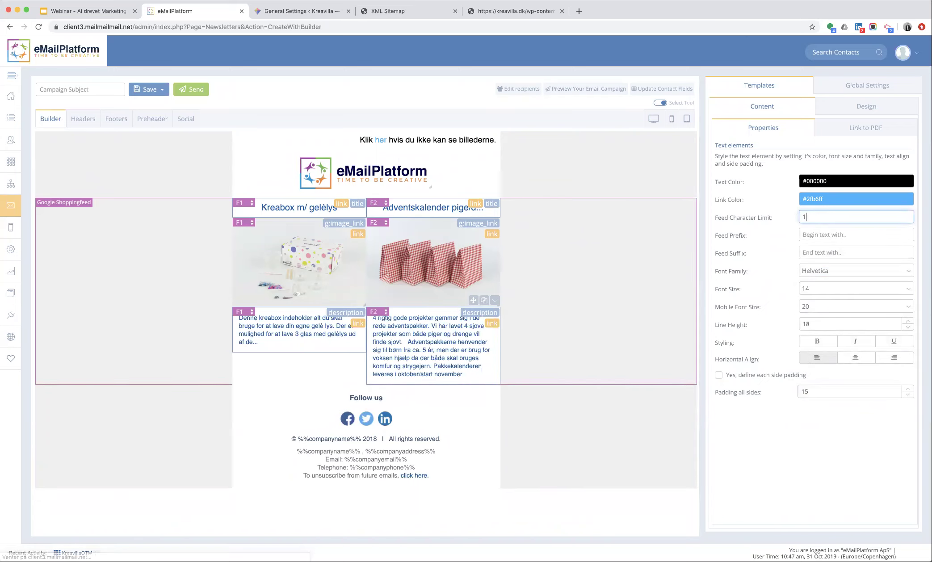
pyautogui.press('Tab')
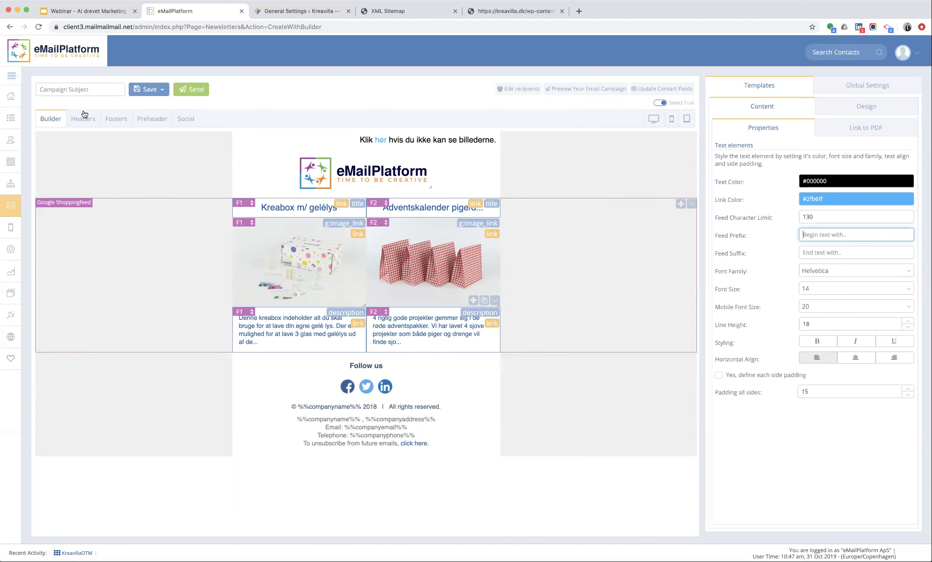
pyautogui.click(83, 12)
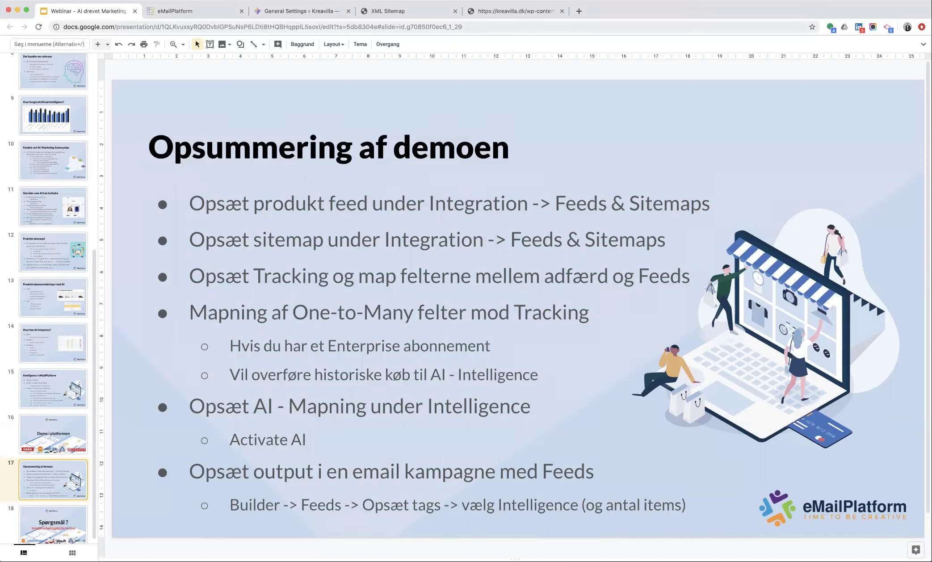
pyautogui.click(186, 13)
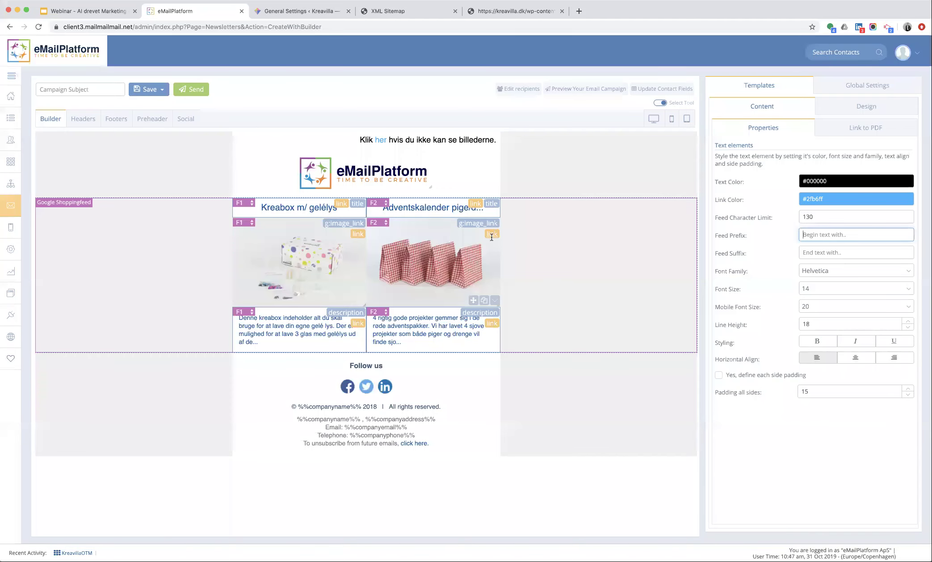
# - Insert a single-column grid above the feed block and fill it with a Pexels element holding the orange flower photo
pyautogui.click(763, 106)
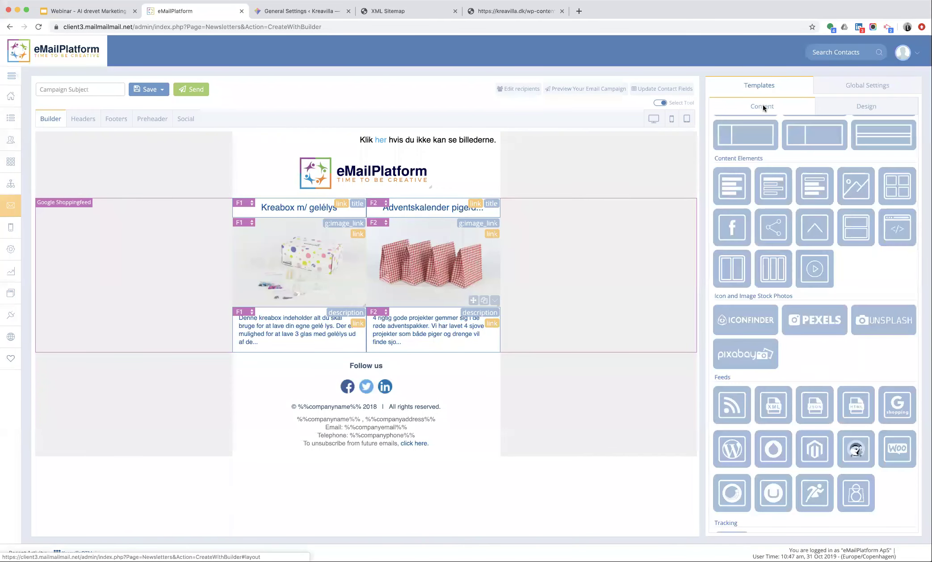
pyautogui.moveTo(755, 146); pyautogui.dragTo(450, 212)
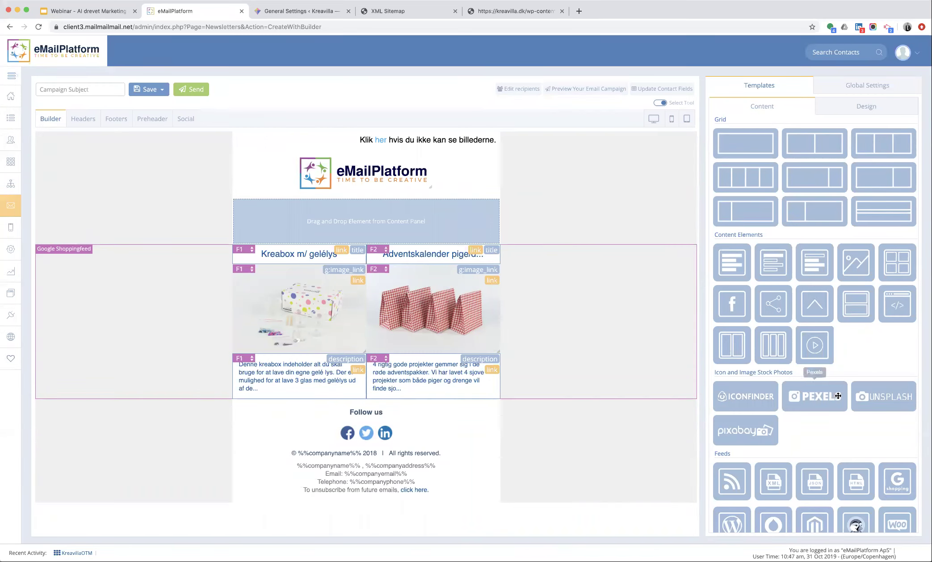
pyautogui.moveTo(812, 396); pyautogui.dragTo(389, 223)
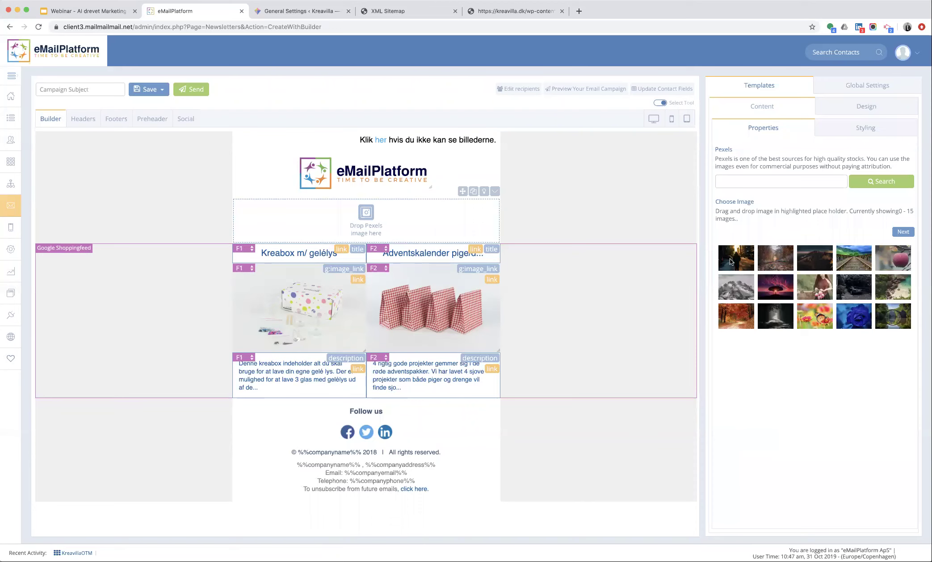
pyautogui.moveTo(815, 318); pyautogui.dragTo(391, 221)
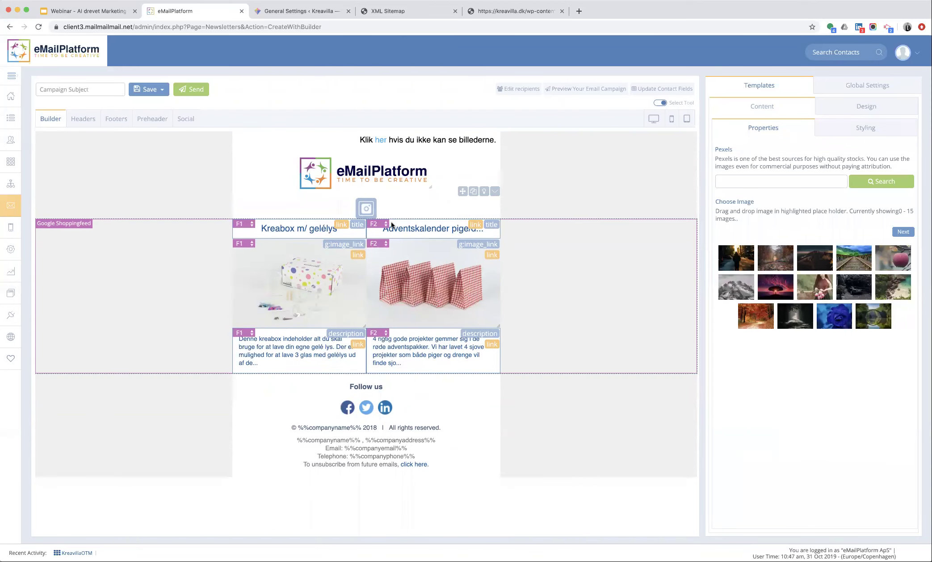